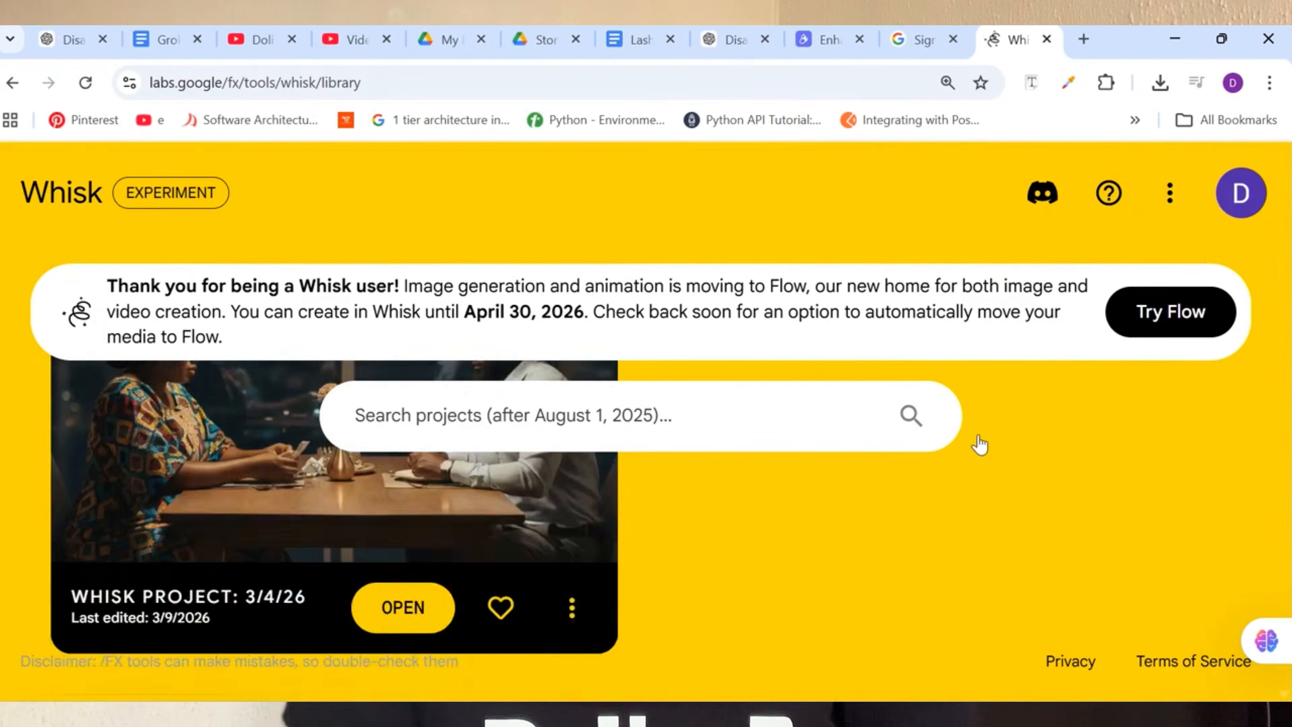
# - Leave Whisk for Flow and create a new project there
pyautogui.scroll(-15, 978, 434)
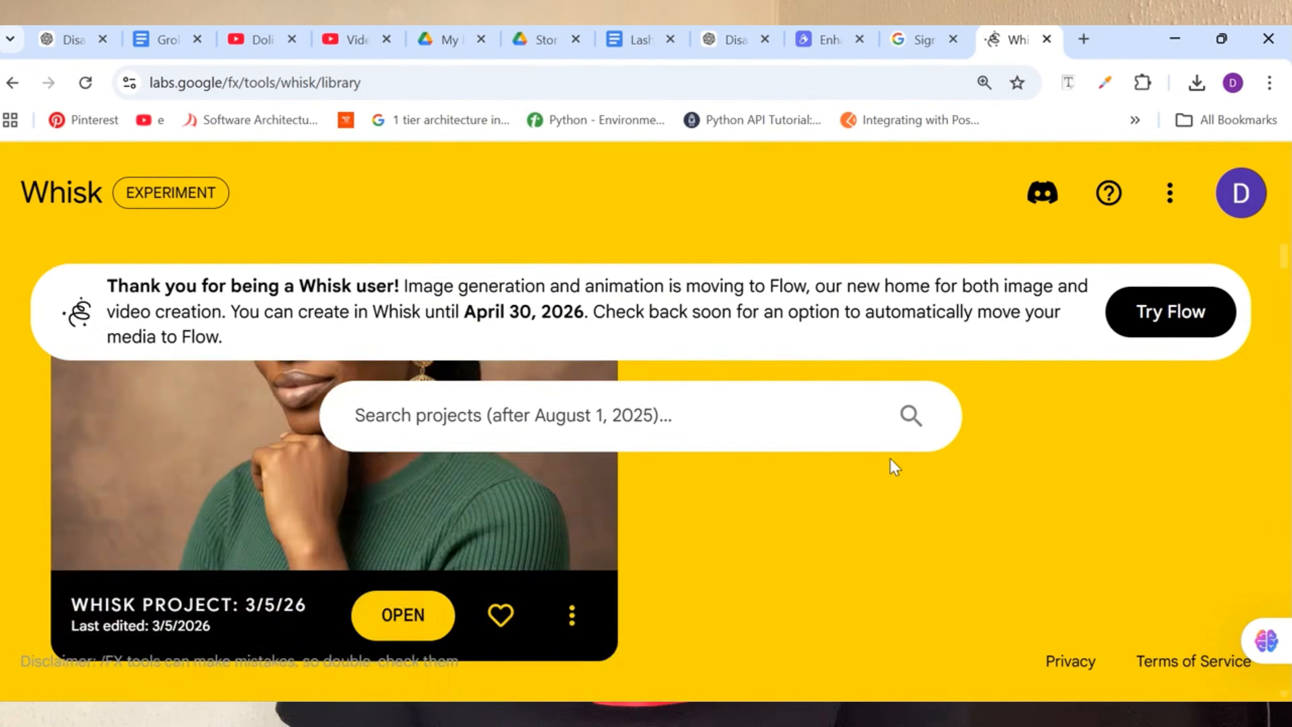
pyautogui.scroll(-5, 683, 484)
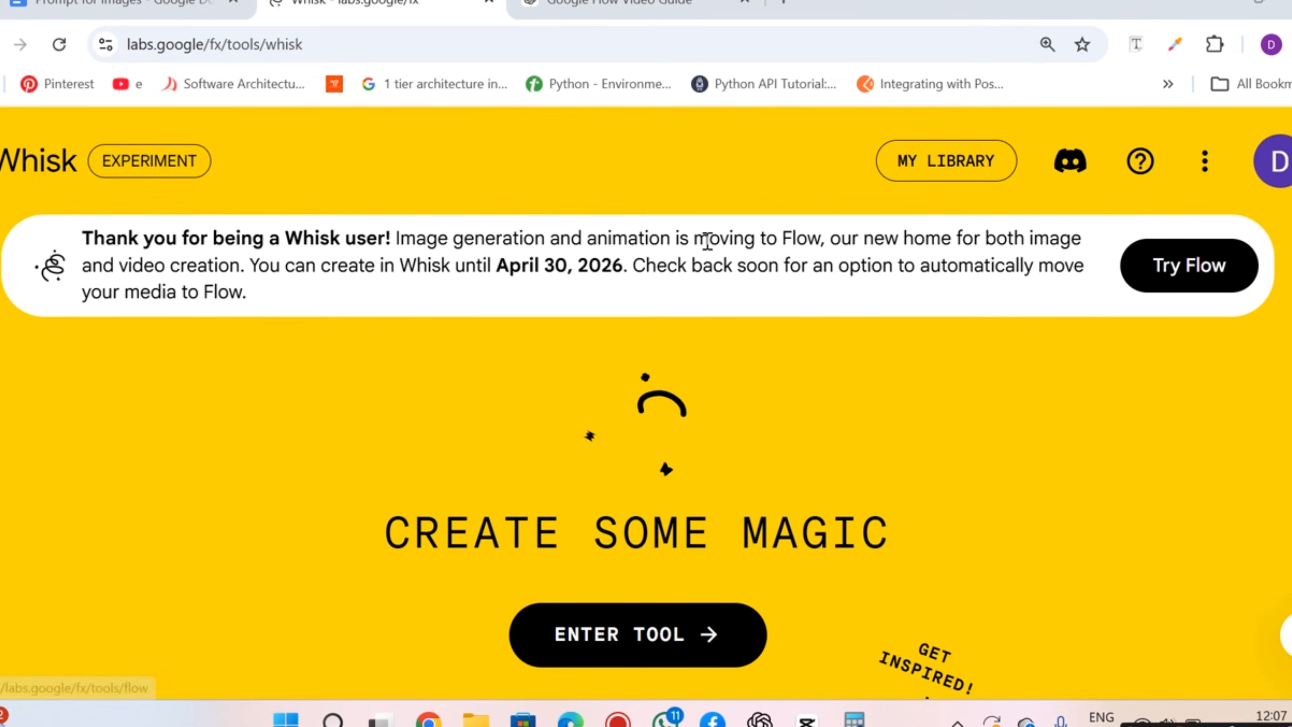
pyautogui.click(1178, 273)
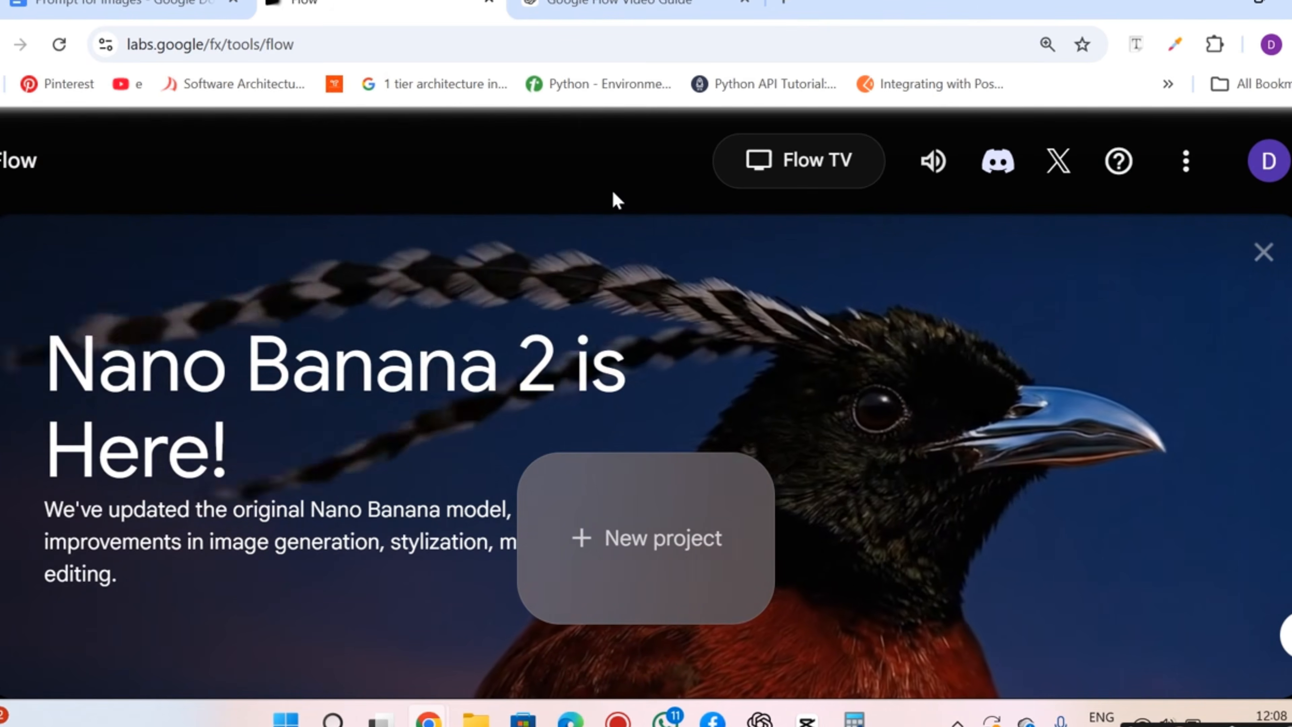
pyautogui.click(676, 535)
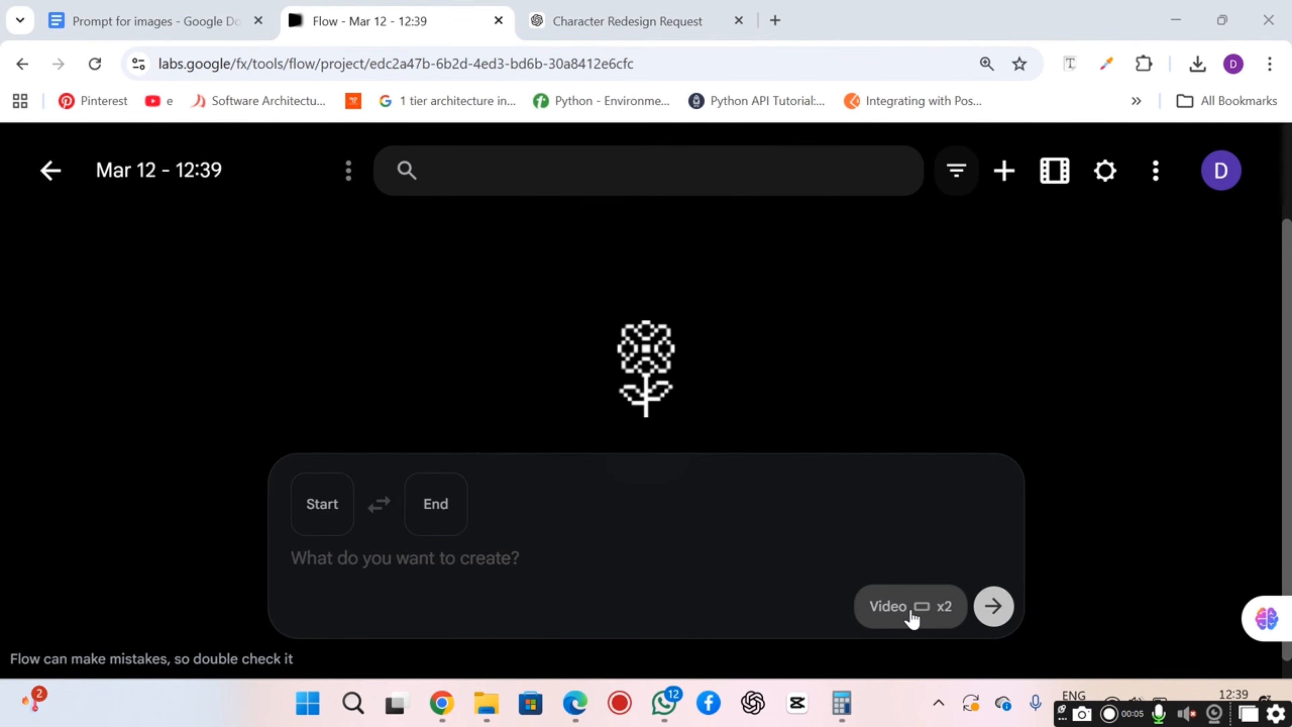
# - Switch the project's generation mode to Image and choose Imagen 4 as the model
pyautogui.click(911, 616)
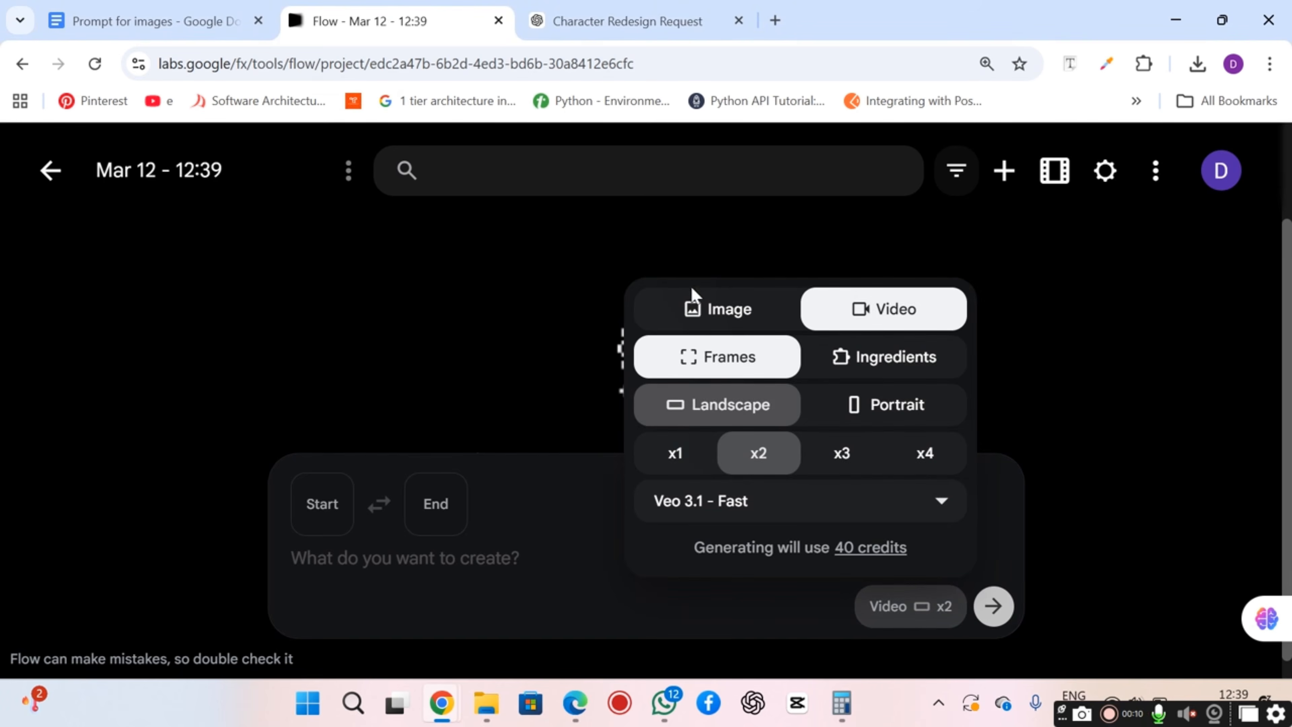
pyautogui.click(695, 305)
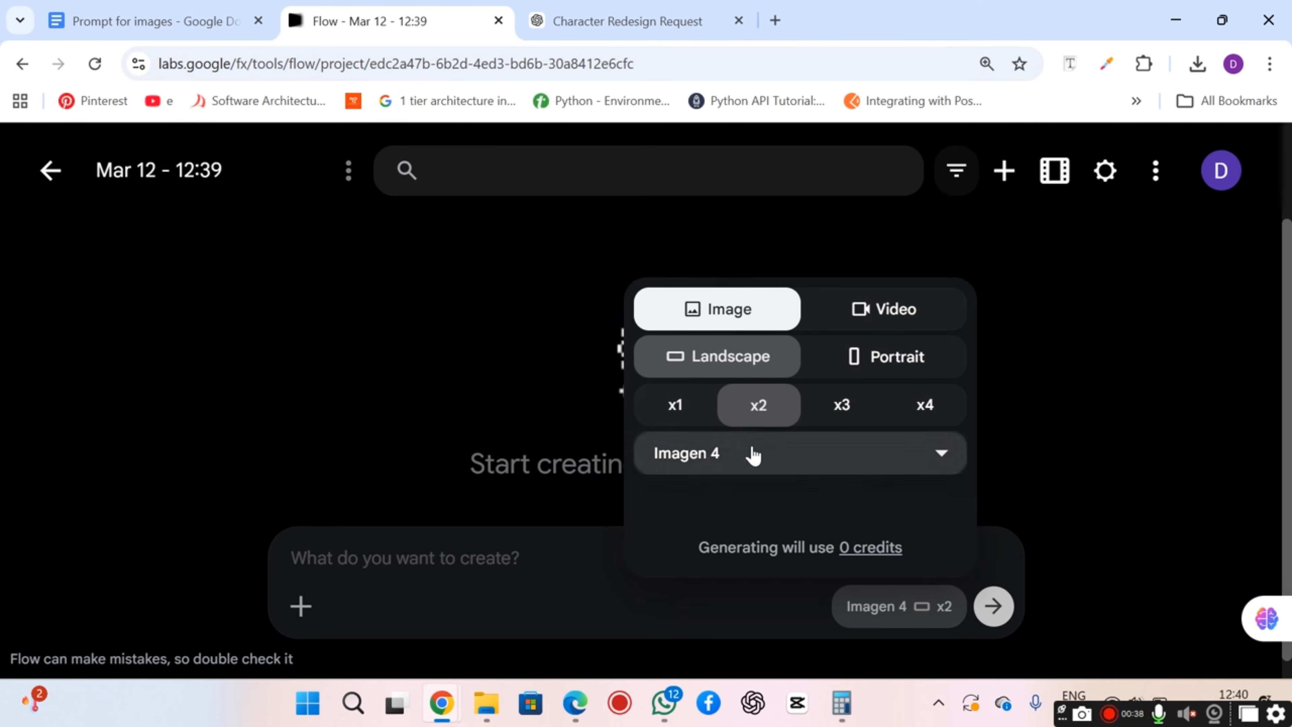
pyautogui.click(755, 454)
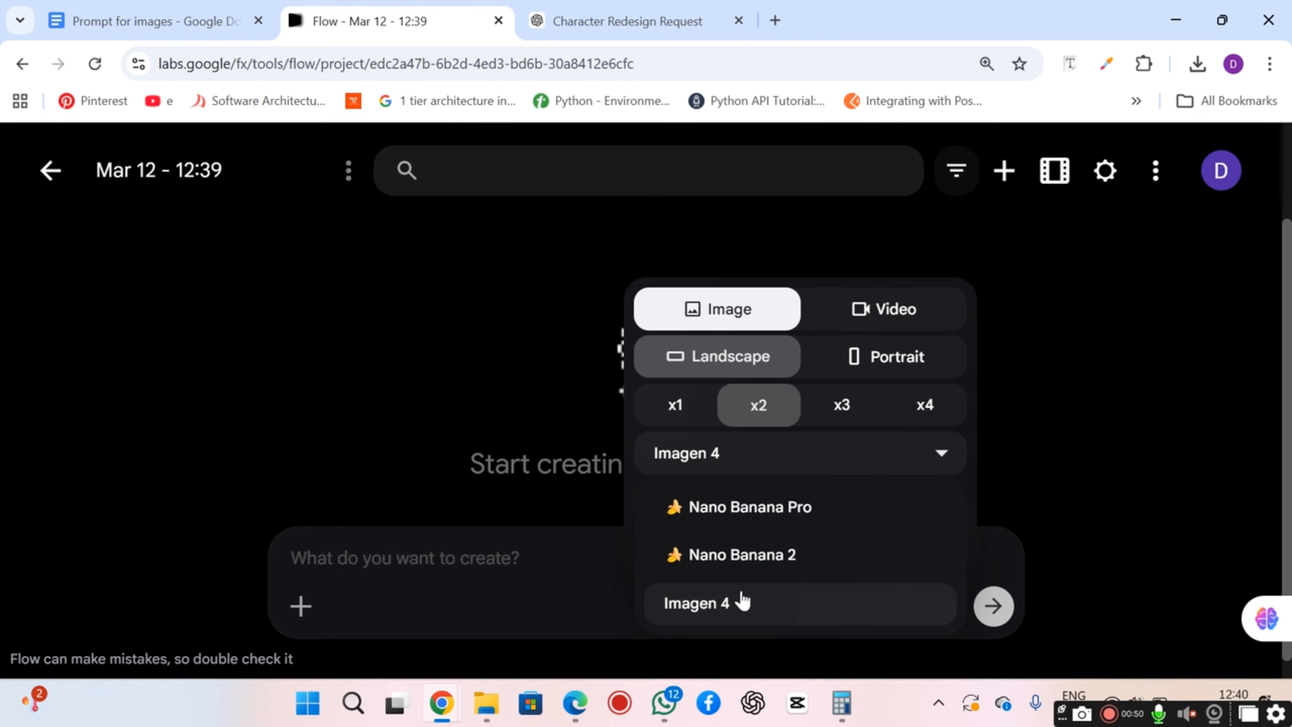
pyautogui.click(742, 600)
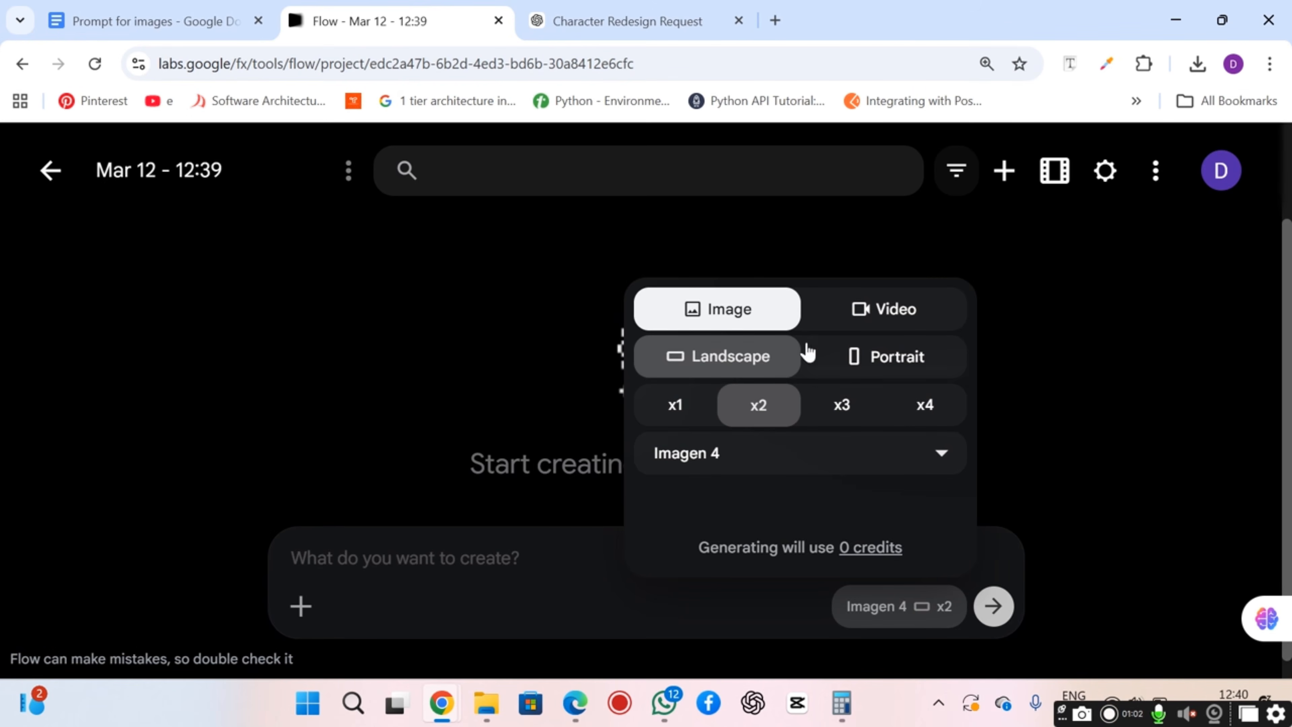
pyautogui.click(511, 565)
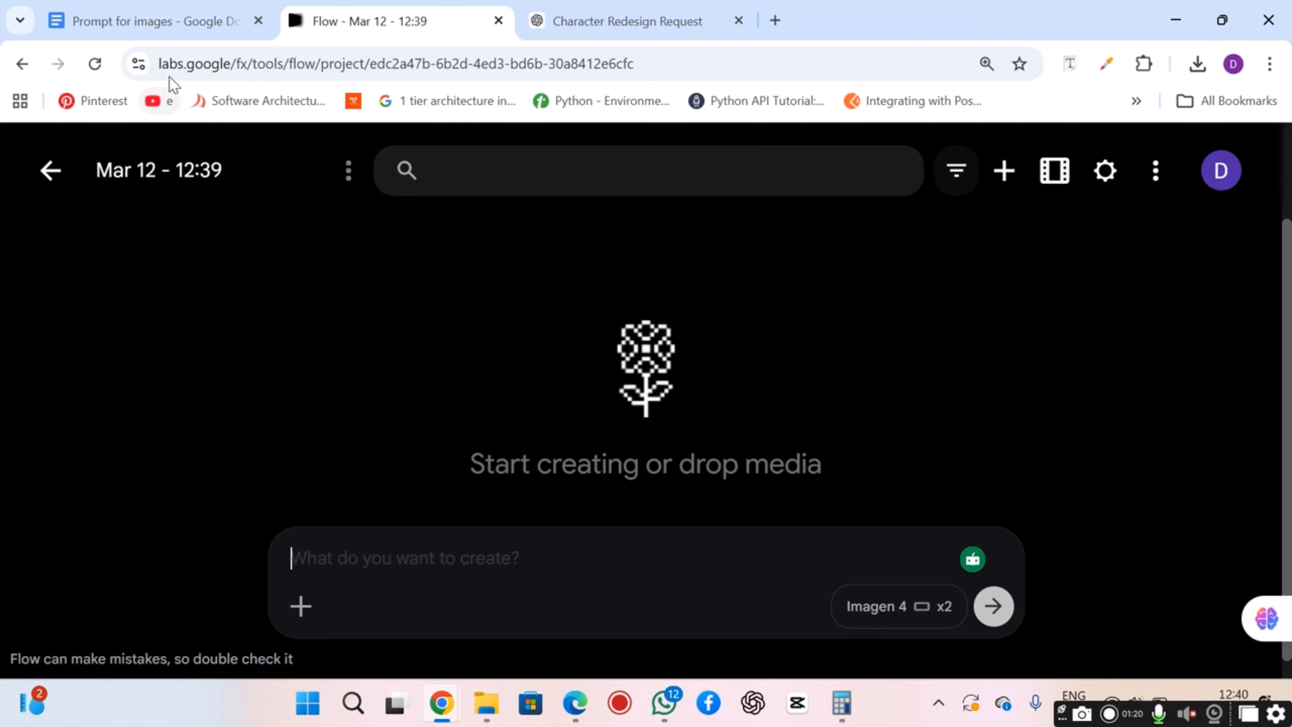
# - Review the base character descriptions and the scene prompt table in the "Prompt for images" document
pyautogui.click(189, 32)
pyautogui.click(469, 358)
pyautogui.hotkey('ctrl', 'Home')
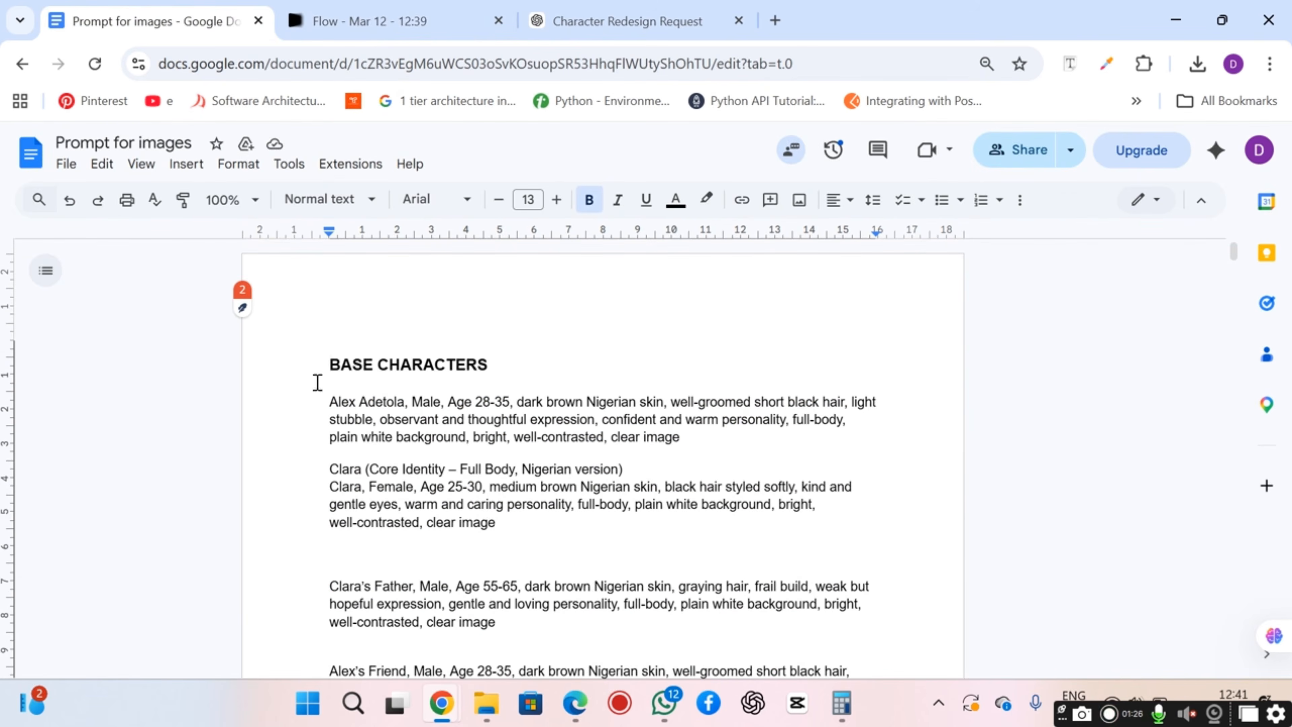
pyautogui.scroll(-15, 326, 408)
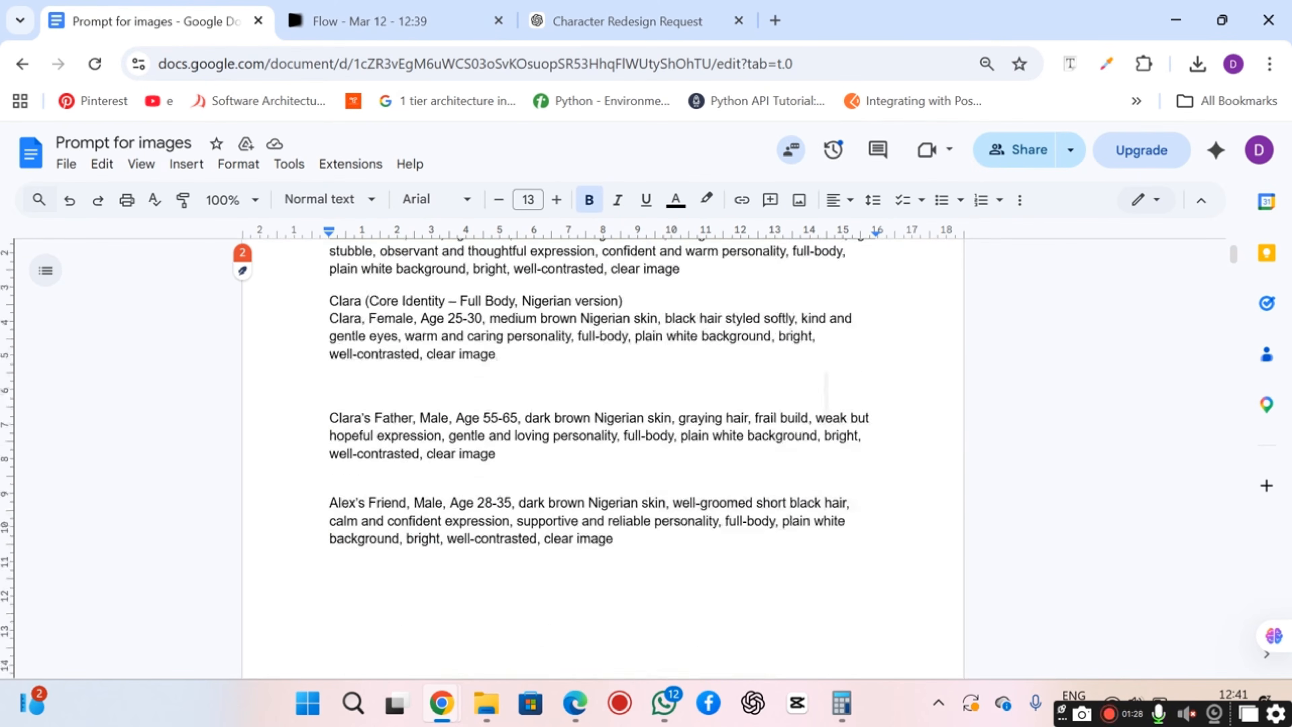
pyautogui.scroll(-3, 326, 409)
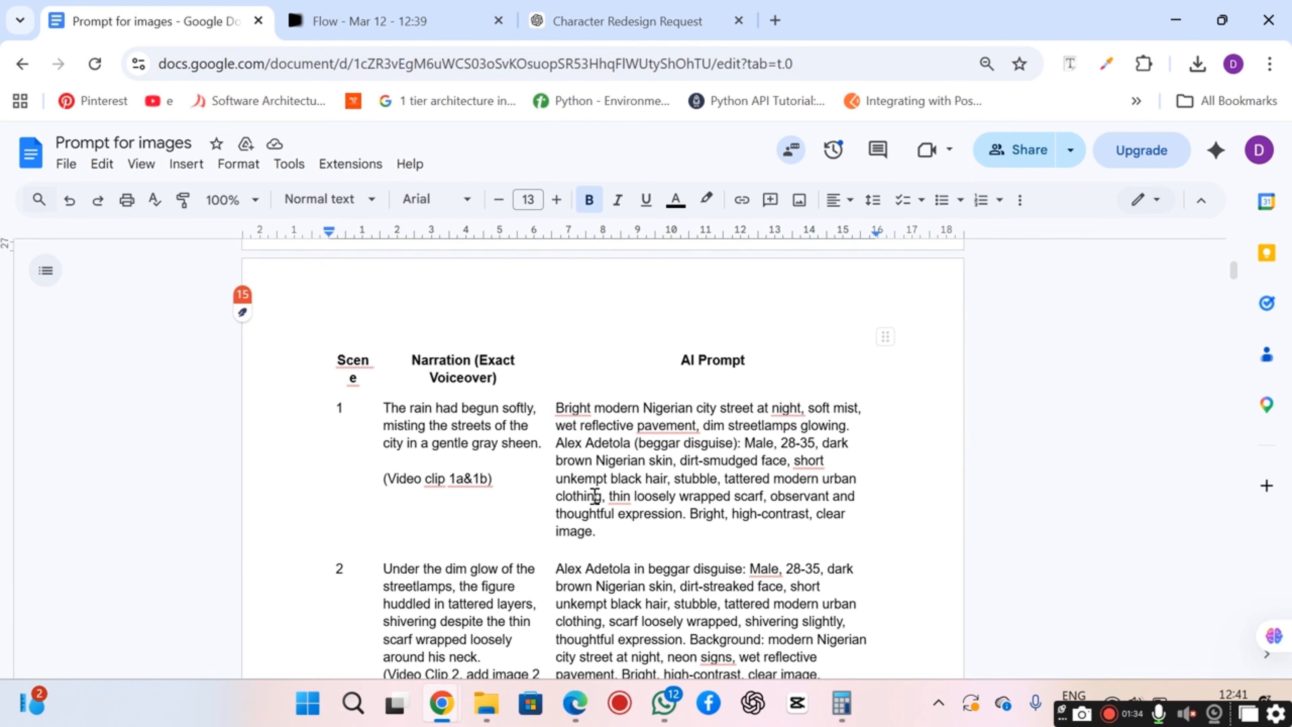
pyautogui.scroll(15, 595, 496)
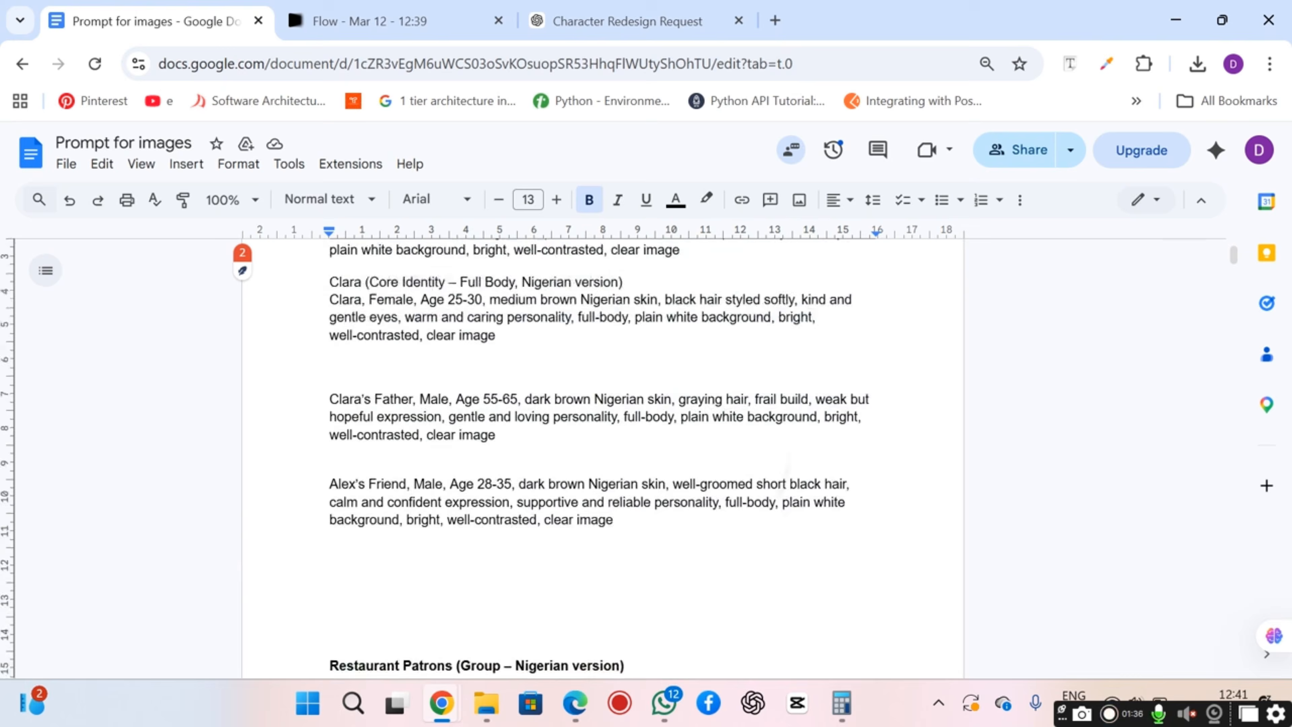
pyautogui.scroll(4, 595, 496)
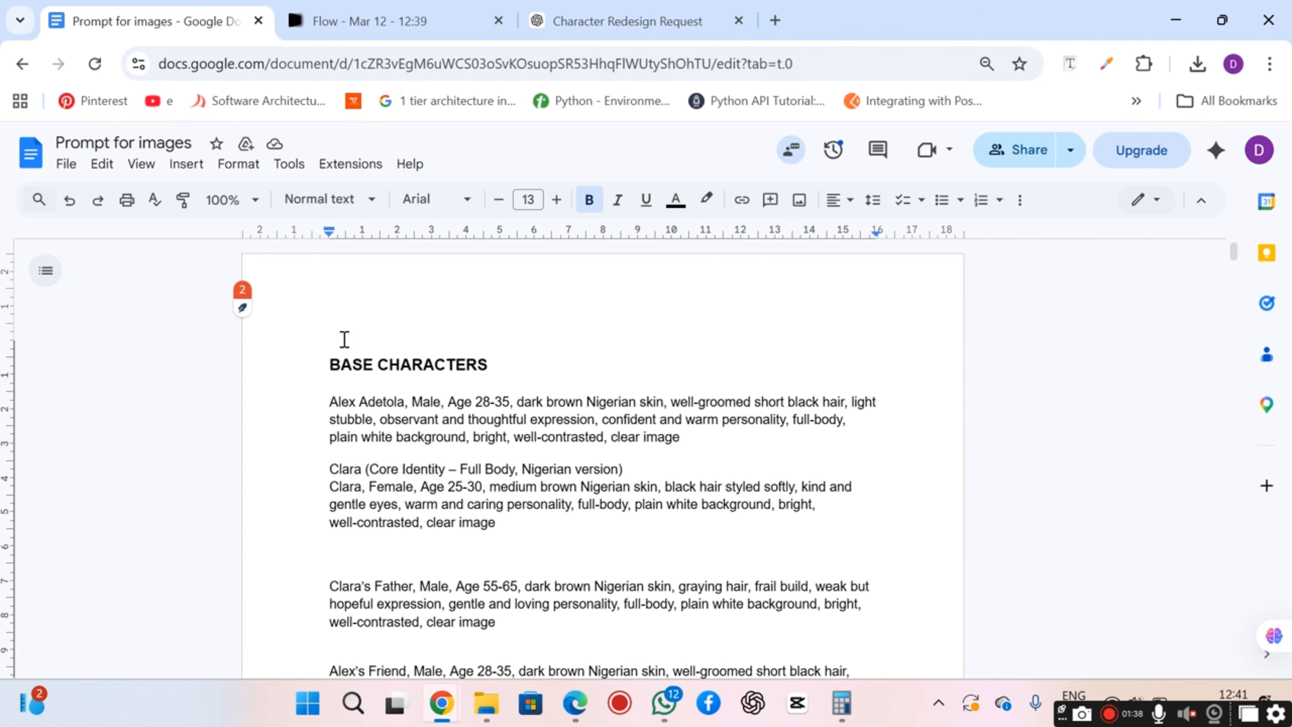
# - Copy the first base character's description from the document and generate images from it in Flow
pyautogui.moveTo(334, 404); pyautogui.dragTo(699, 435)
pyautogui.hotkey('ctrl', 'c')
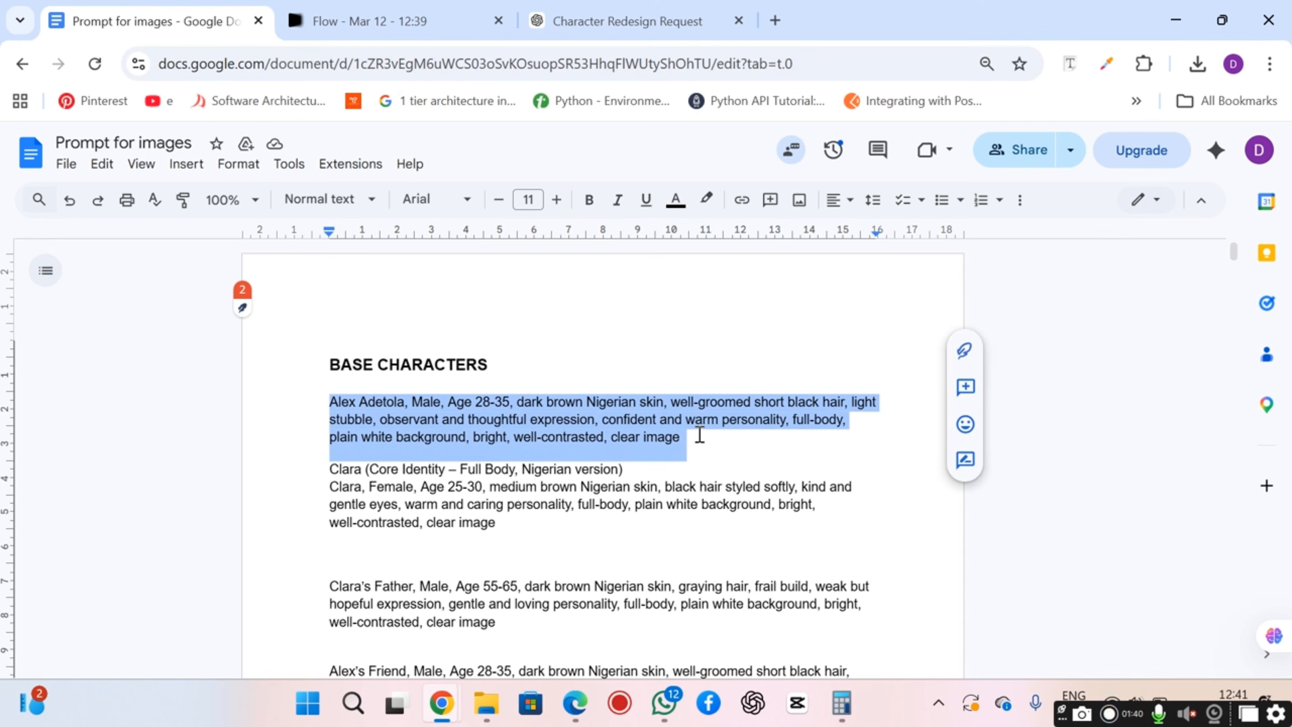
pyautogui.click(402, 26)
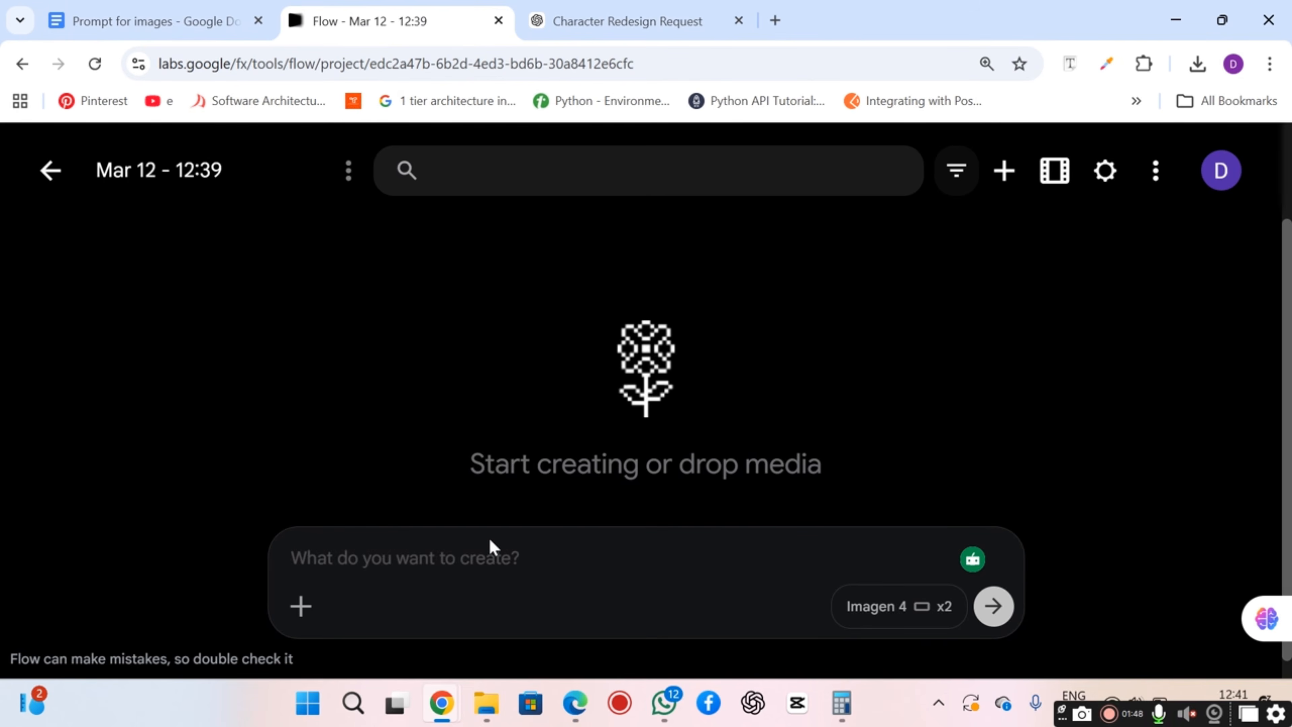
pyautogui.click(432, 560)
pyautogui.hotkey('ctrl', 'v')
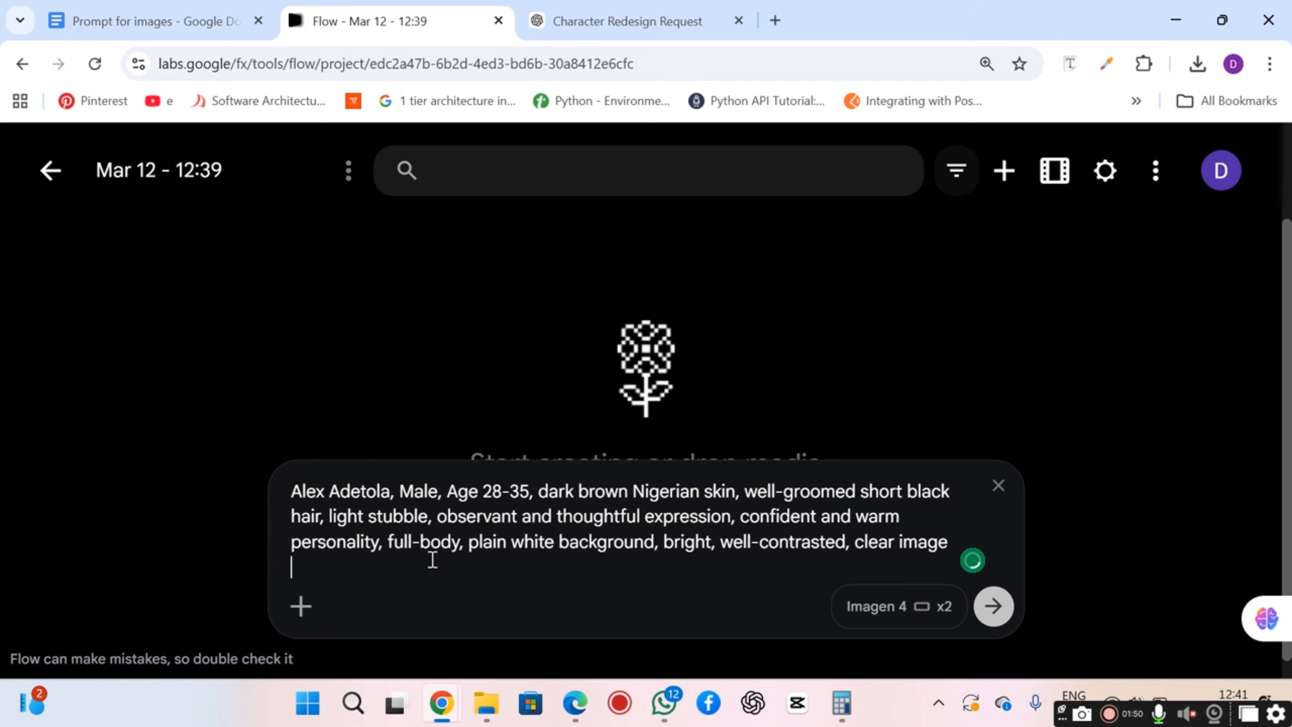
pyautogui.click(999, 621)
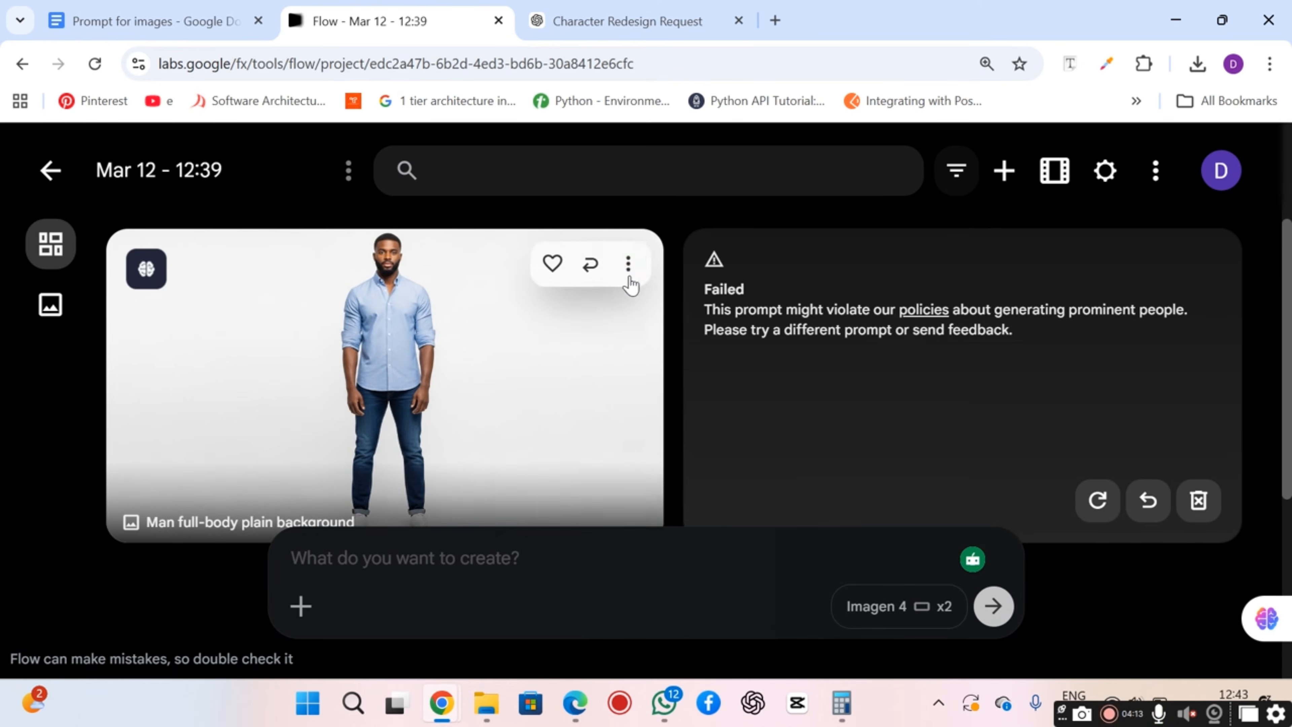
# - Download the generated full-body man image and save it in the images folder as Alex
pyautogui.click(629, 264)
pyautogui.moveTo(643, 495)
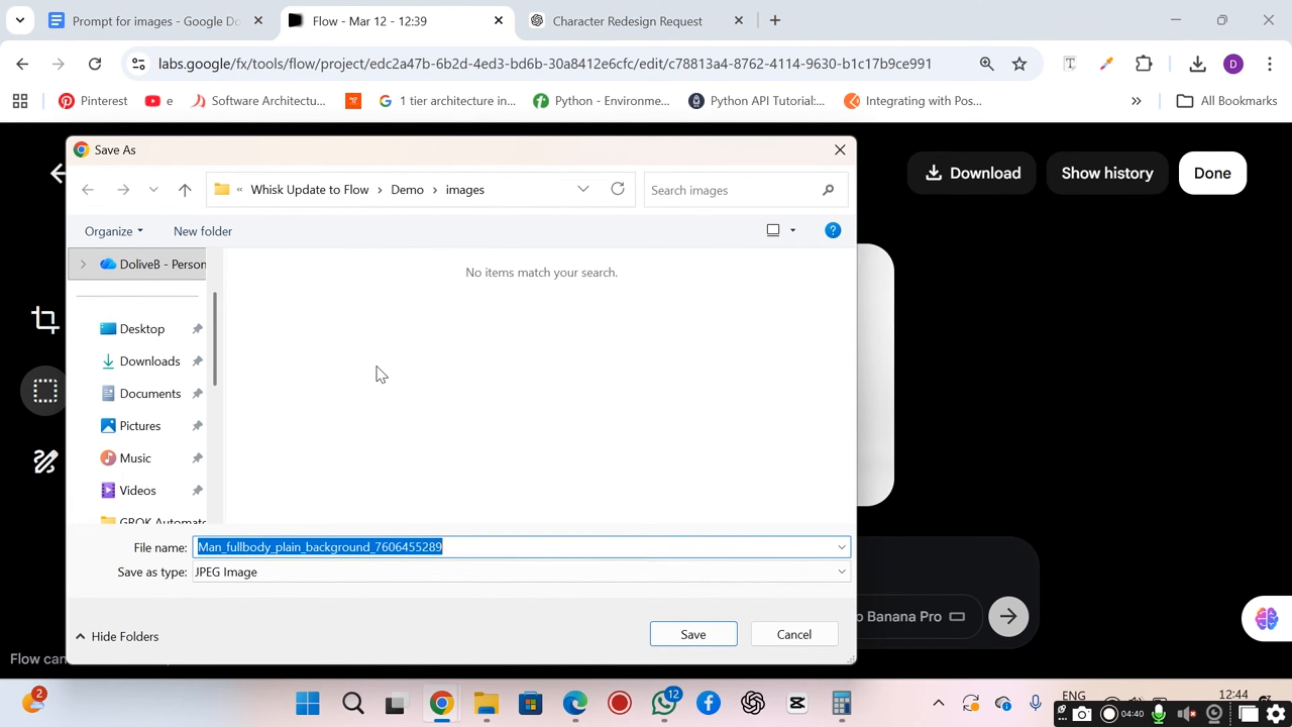
pyautogui.write('A')
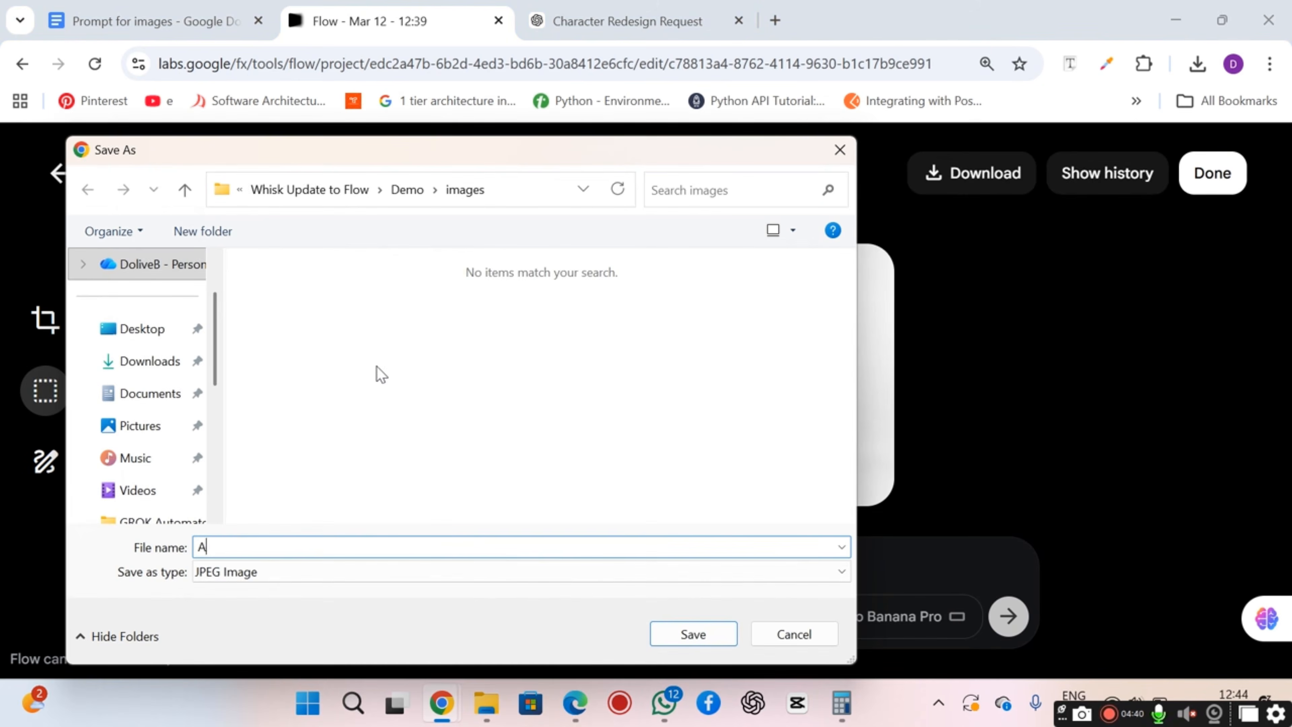
pyautogui.write('lex')
pyautogui.press('Return')
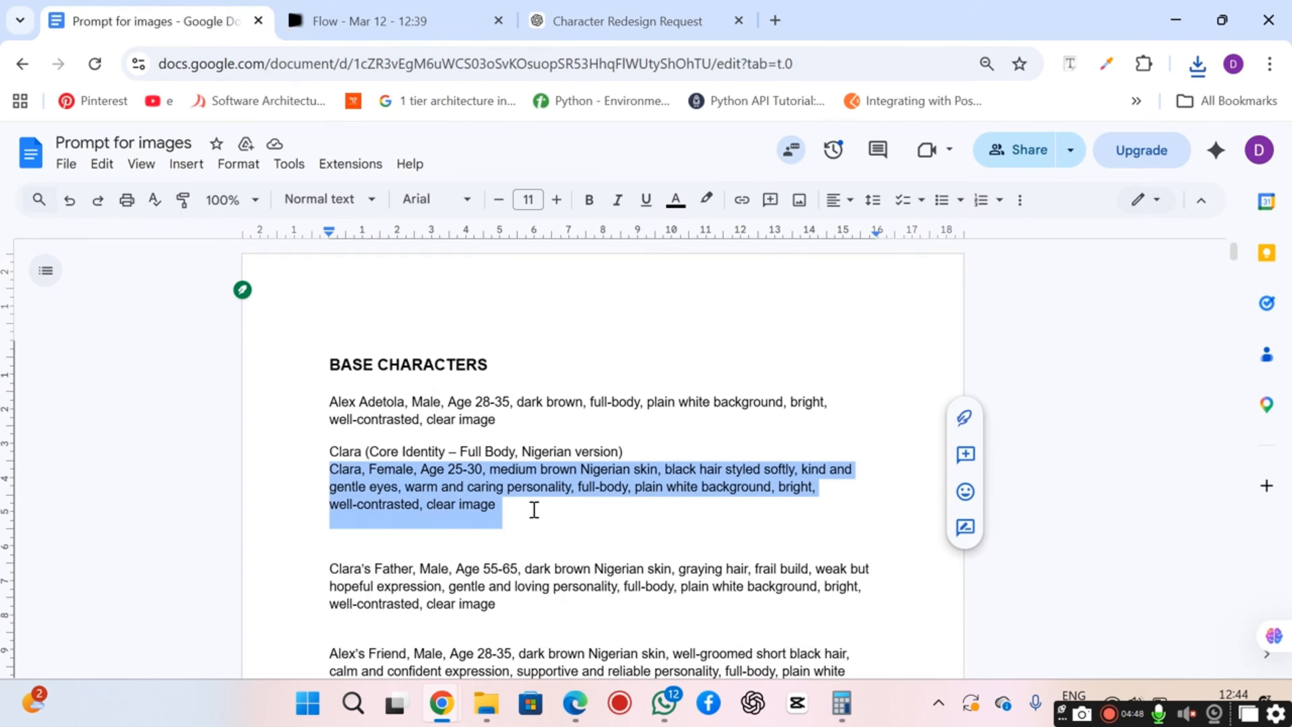
# - Generate images in Flow from the base character description of Clara
pyautogui.click(333, 8)
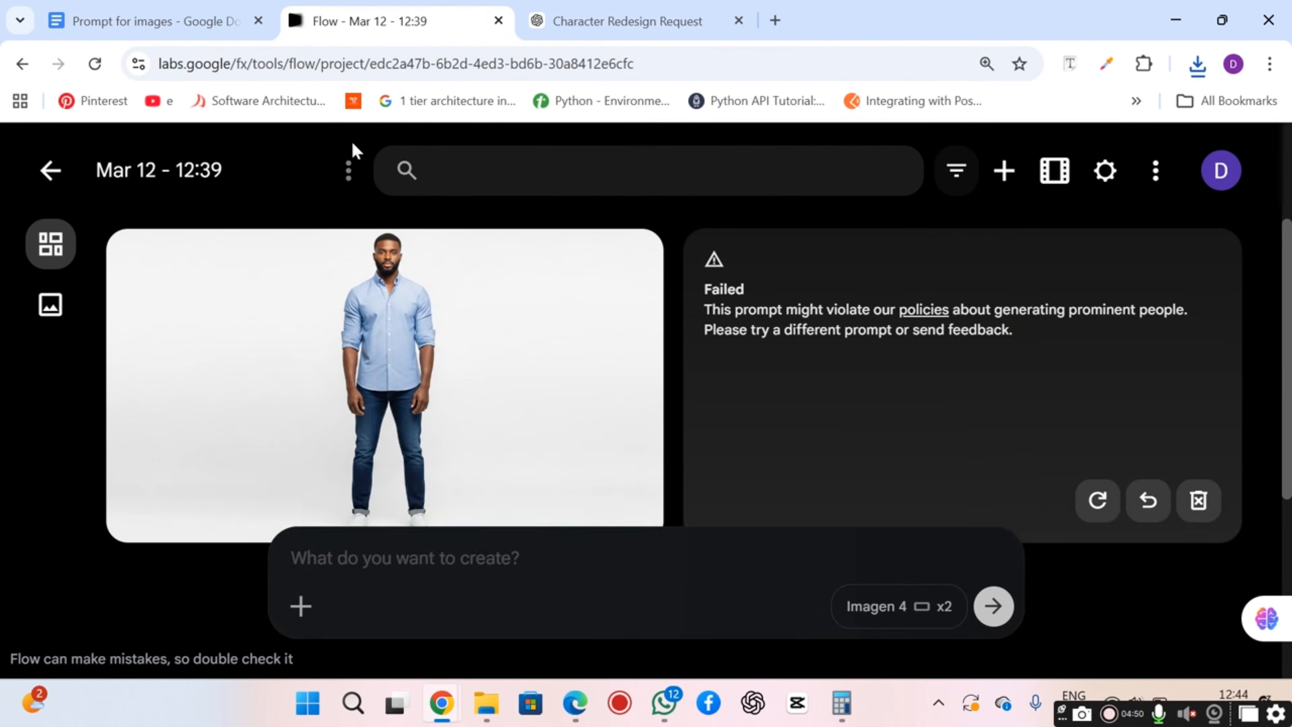
pyautogui.click(404, 560)
pyautogui.write('Clara, Female, Age 25-30, medium brown Nigerian skin, black hair styled softly, kind and gentle eyes, warm and caring personality, full-body, plain white background, bright, well-contrasted, clear image')
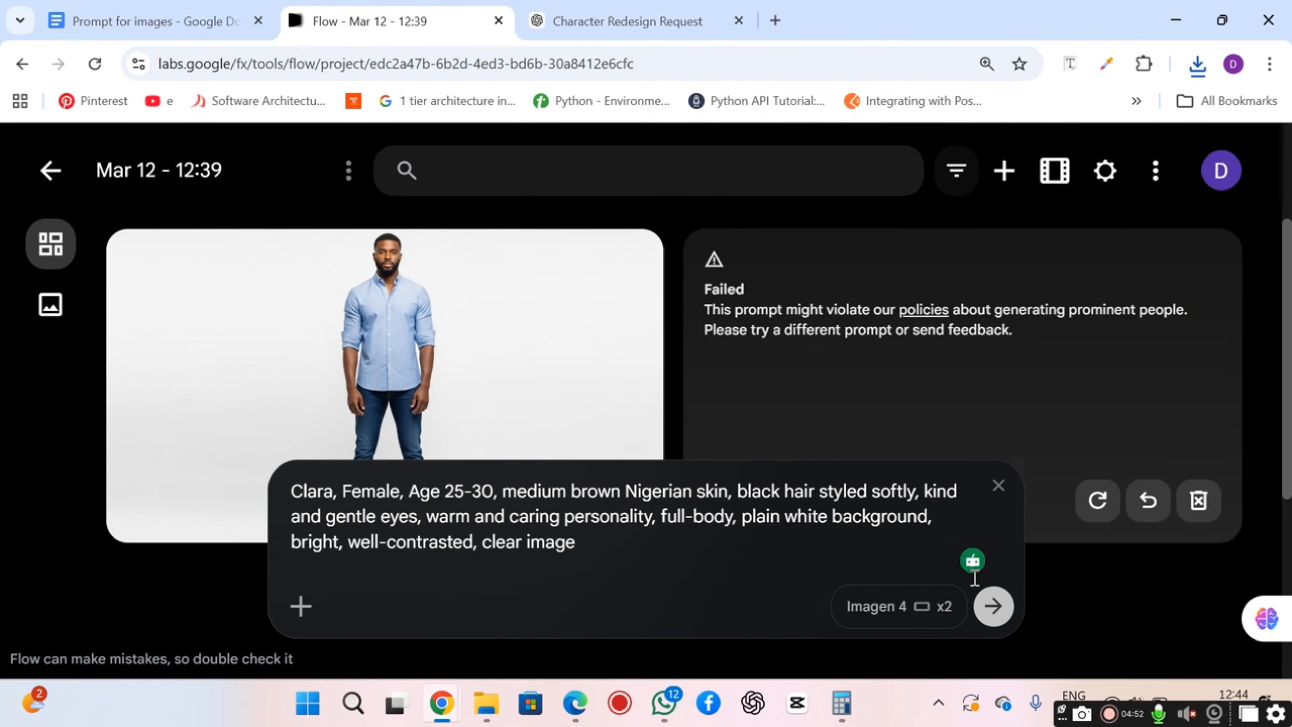
pyautogui.click(994, 607)
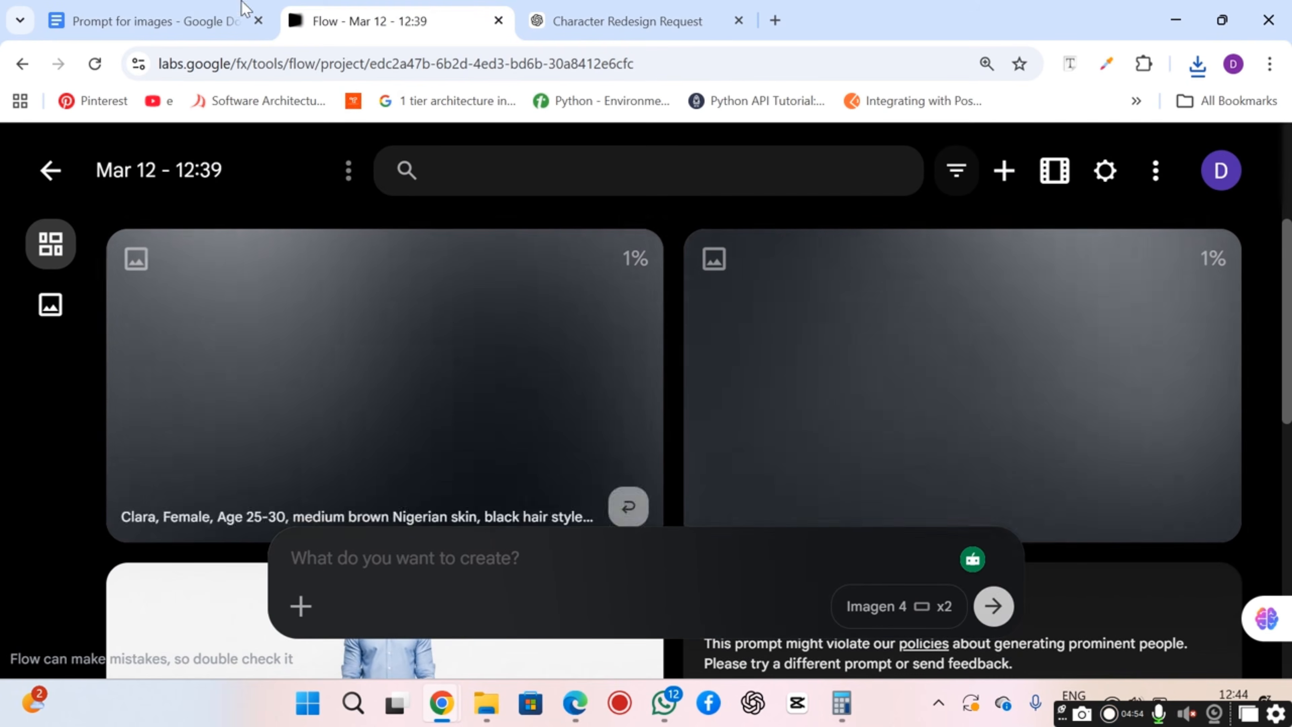
# - Copy the AI prompt of scene 1 from the document's table into Flow's prompt
pyautogui.click(174, 23)
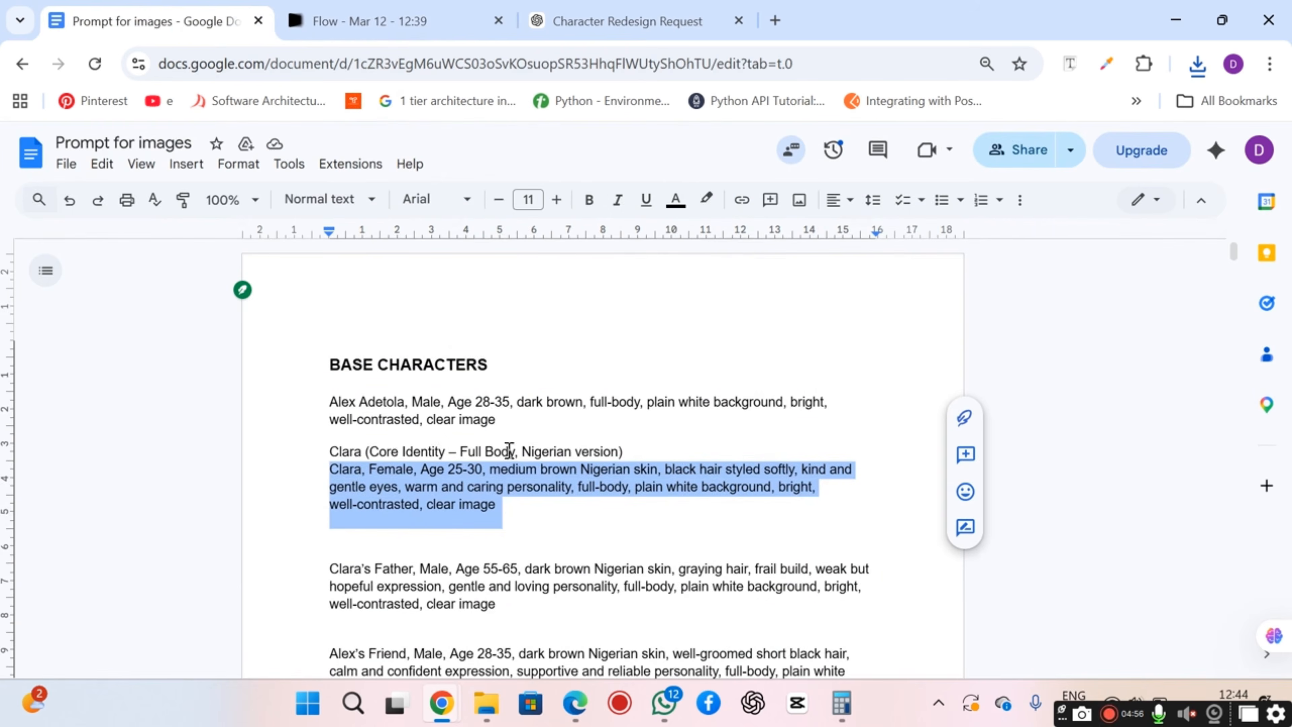
pyautogui.scroll(-10, 600, 458)
pyautogui.click(565, 397)
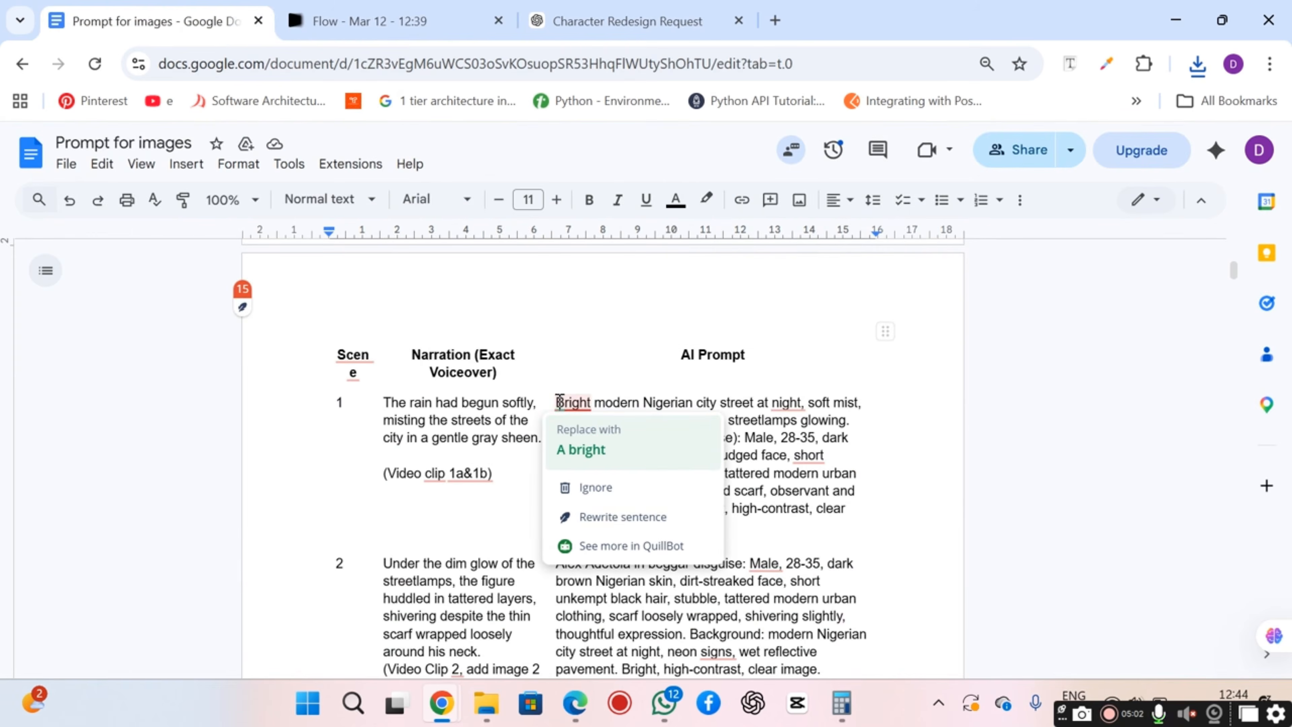
pyautogui.moveTo(560, 399); pyautogui.dragTo(772, 535)
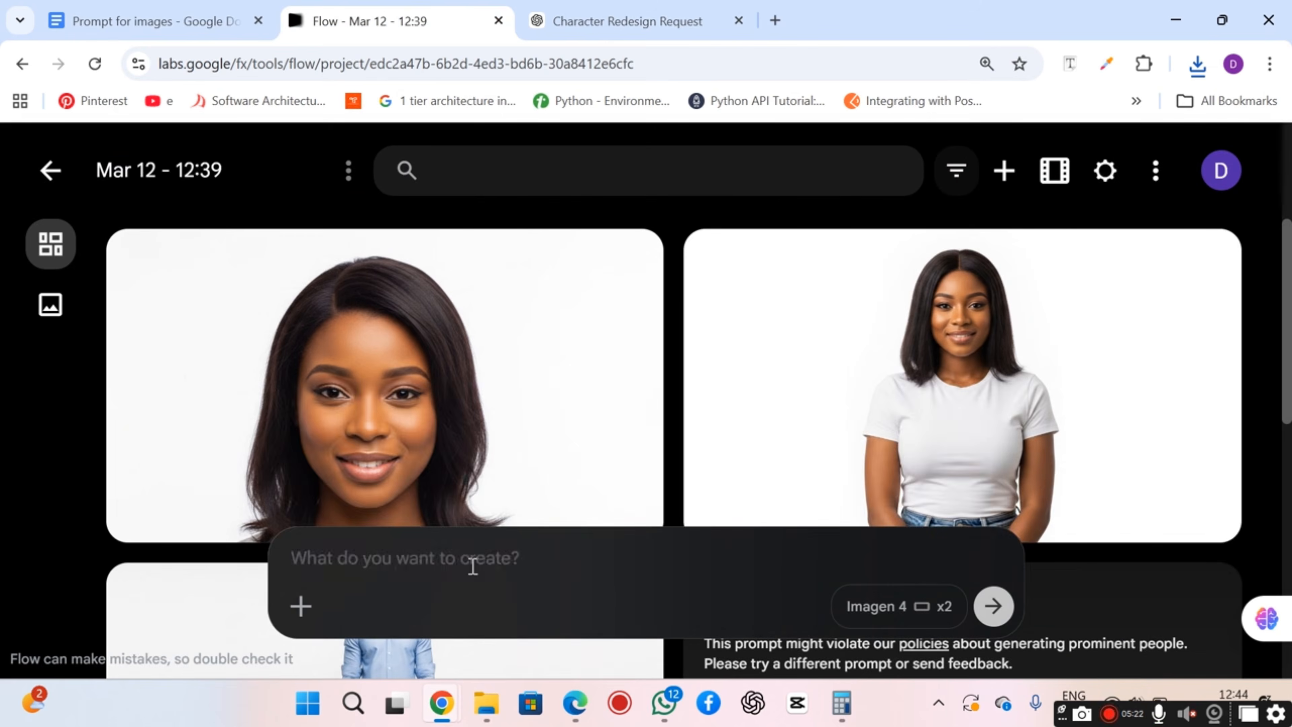
pyautogui.click(473, 566)
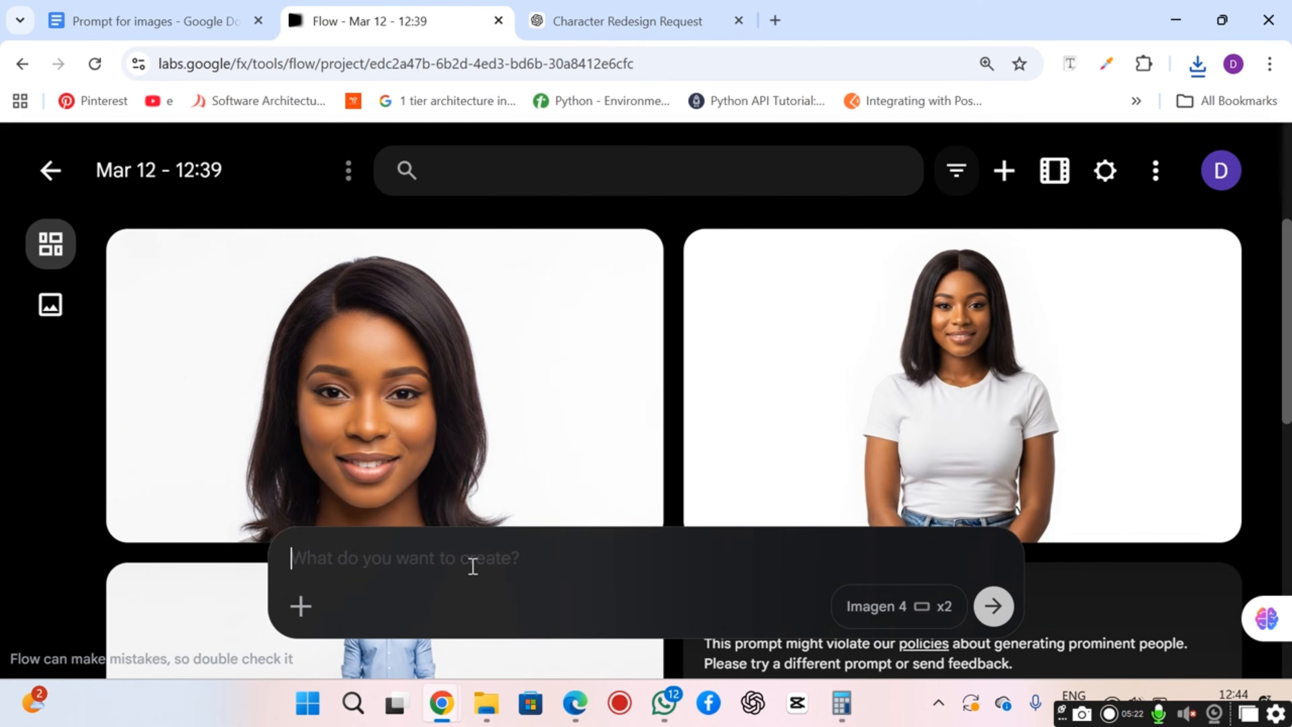
pyautogui.write('Bright modern Nigerian city street at night, soft mist, wet reflective pavement, dim streetlamps glowing. Alex Adetola (beggar disguise): Male, 28-35, dark brown Nigerian skin, dirt-smudged face, short unkempt black hair, stubble, tattered modern urban clothing, thin loosely wrapped scarf, observant and thoughtful expression. Bright, high-contrast, clear image.')
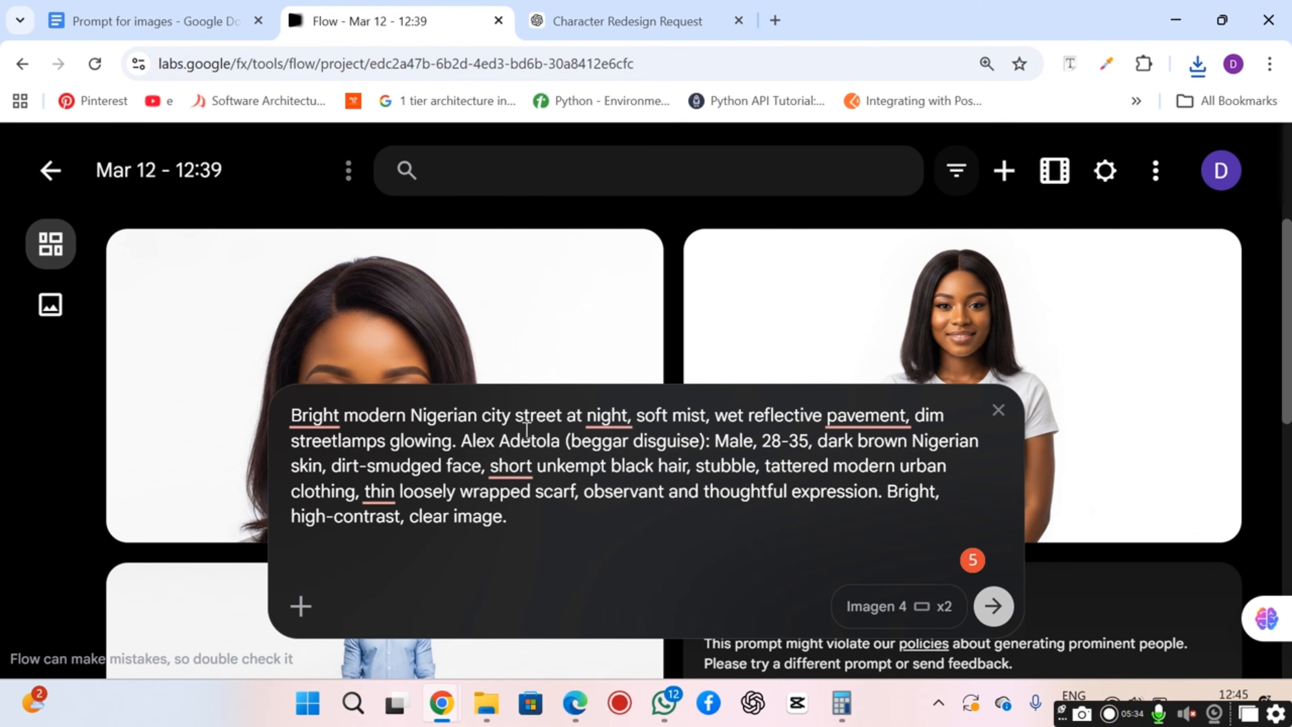
# - Attach the full-body man image from the project's assets as a reference for the scene 1 prompt
pyautogui.moveTo(390, 416); pyautogui.dragTo(945, 417)
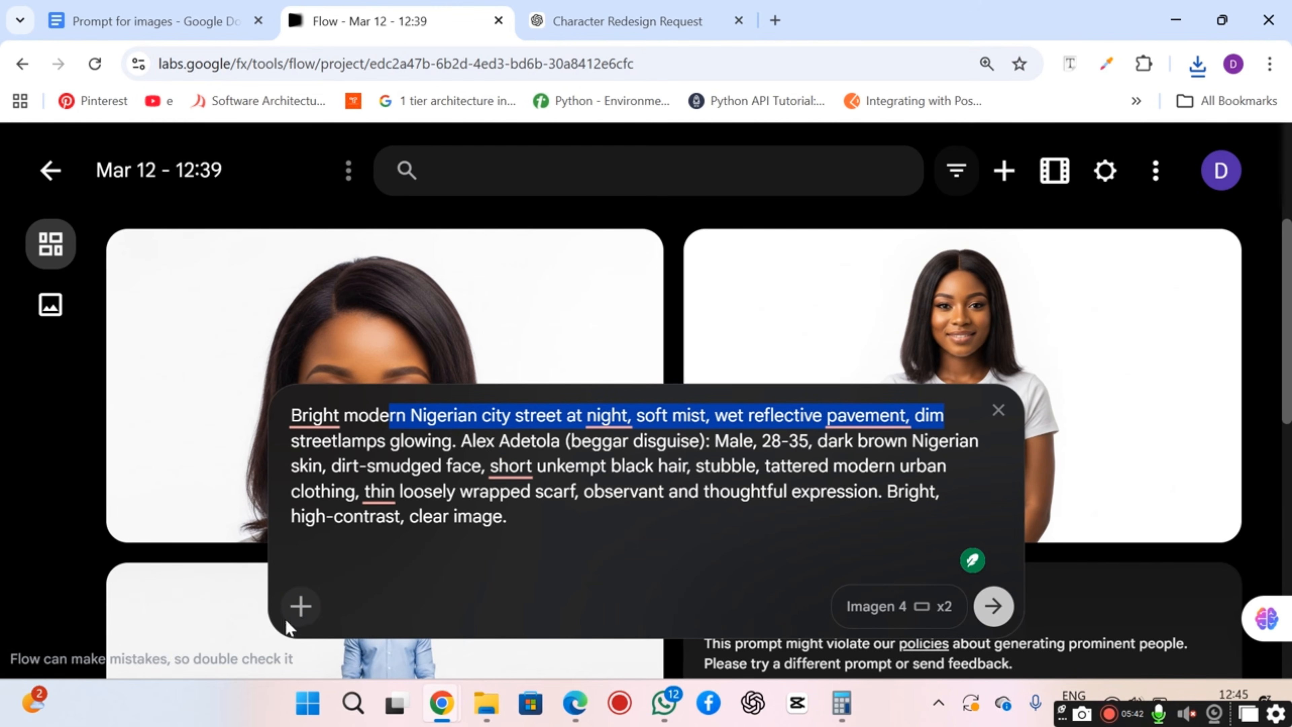
pyautogui.click(300, 608)
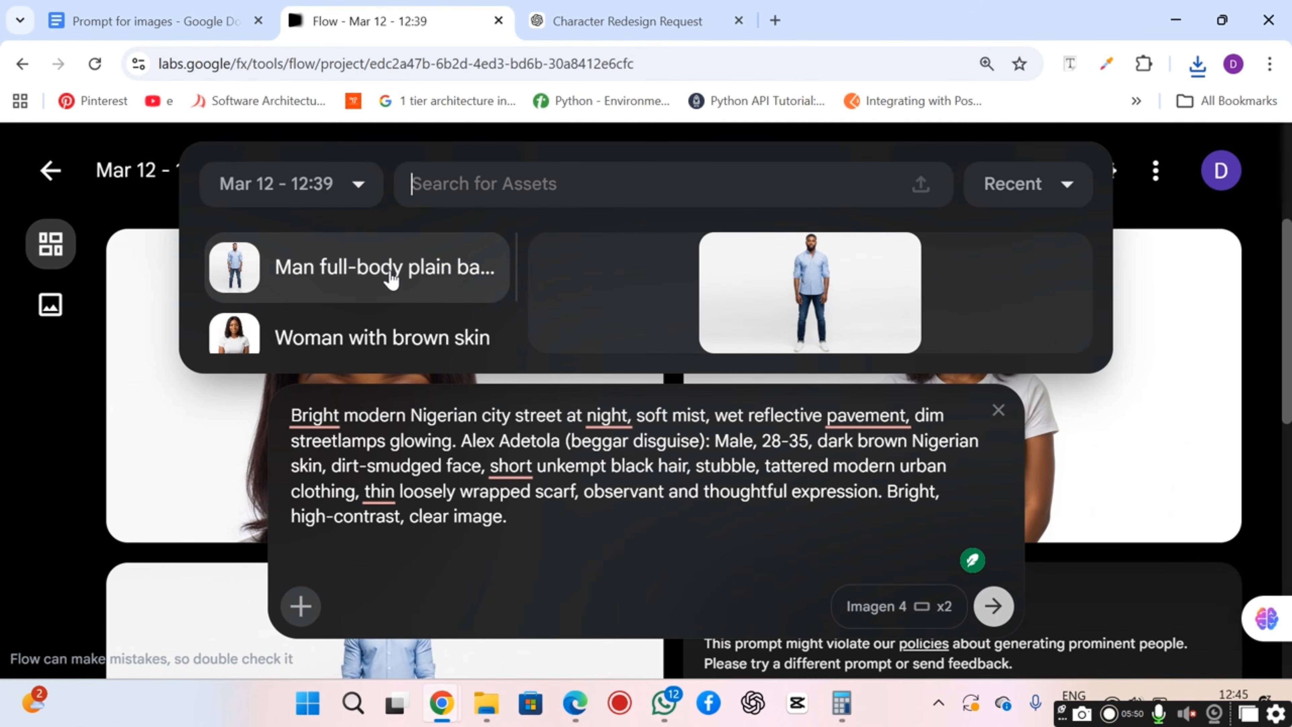
pyautogui.click(392, 277)
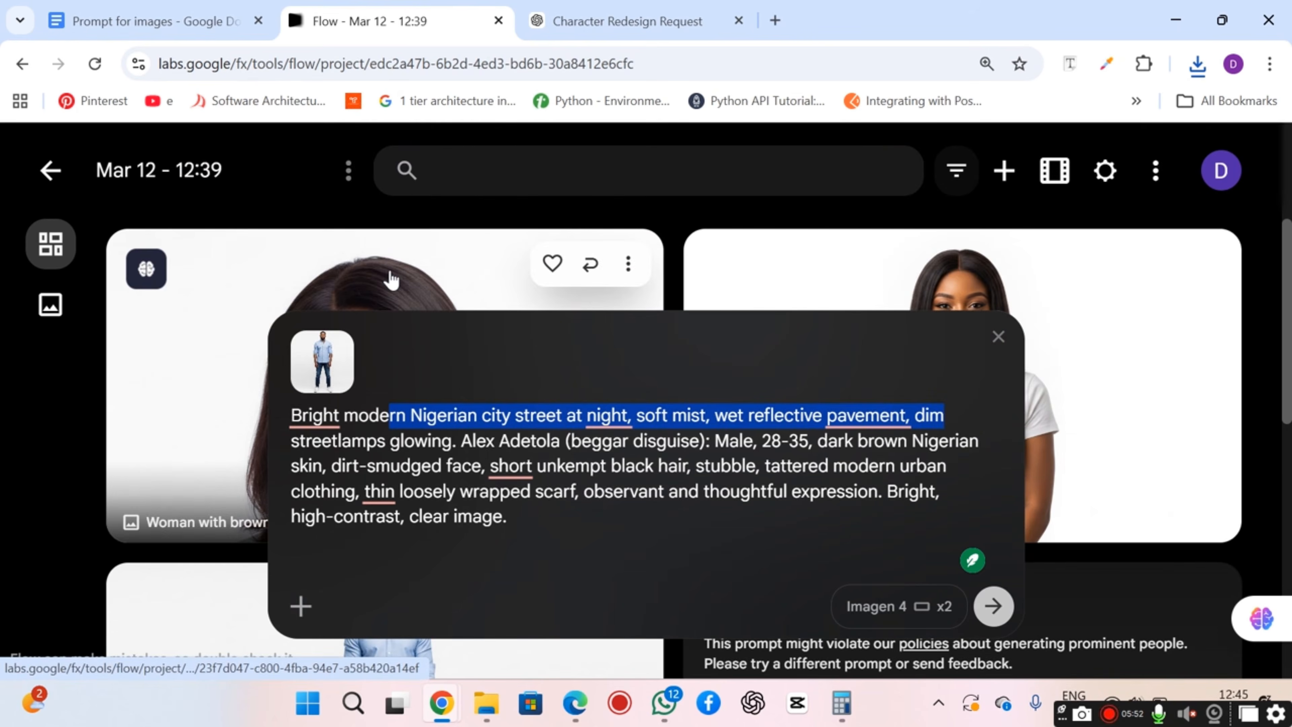
pyautogui.moveTo(326, 342)
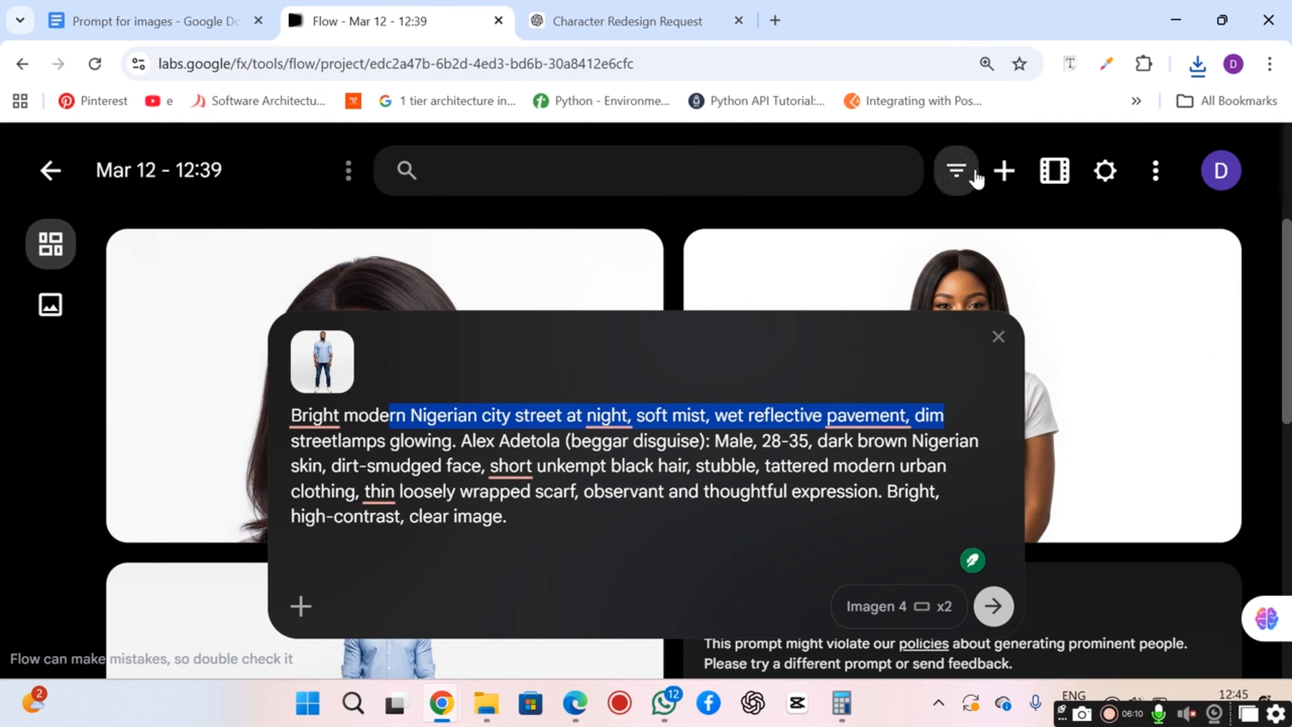
pyautogui.click(1001, 172)
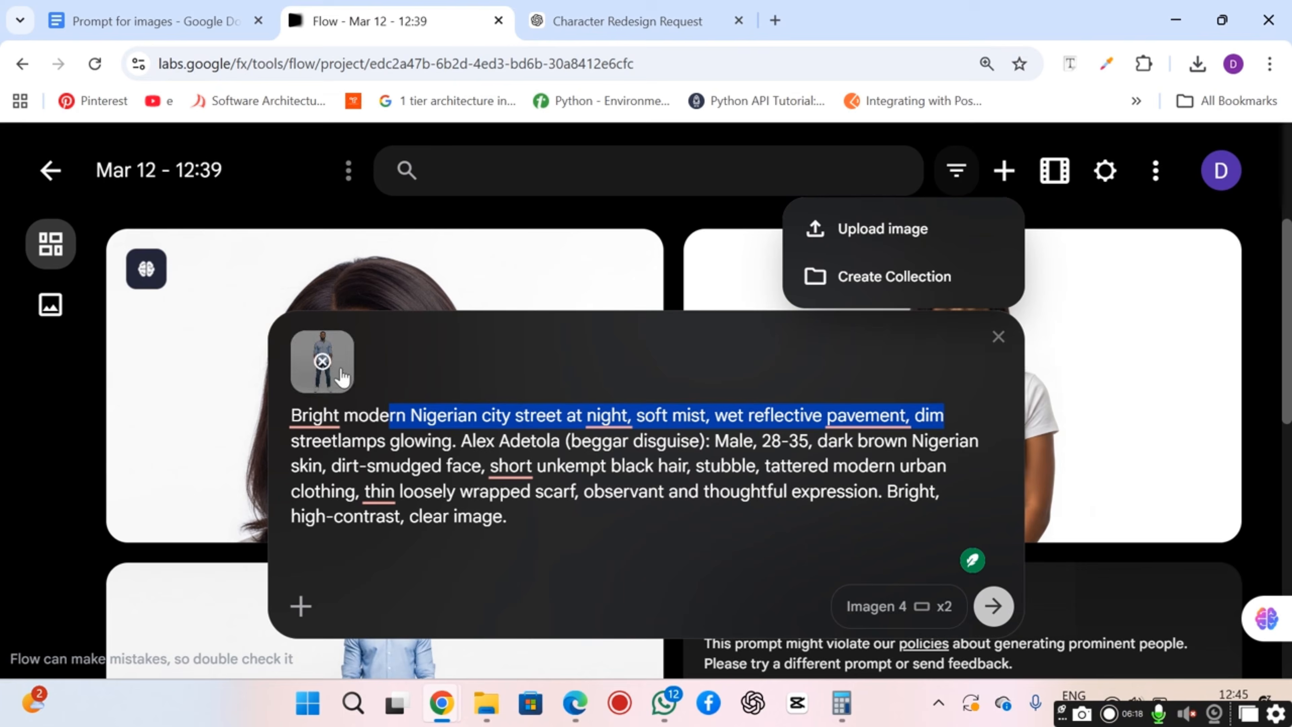
pyautogui.click(396, 362)
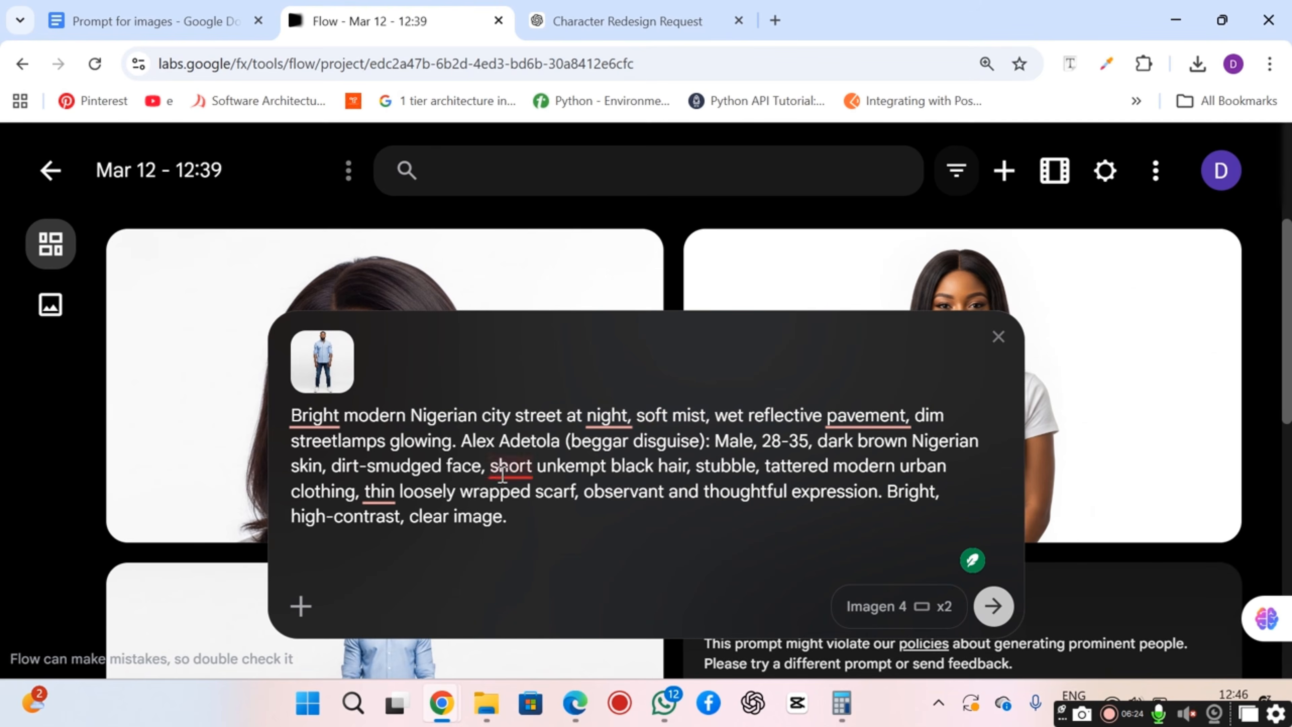
# - Generate the scene 1 night street images from the prepared prompt and the attached full-body man reference
pyautogui.click(998, 615)
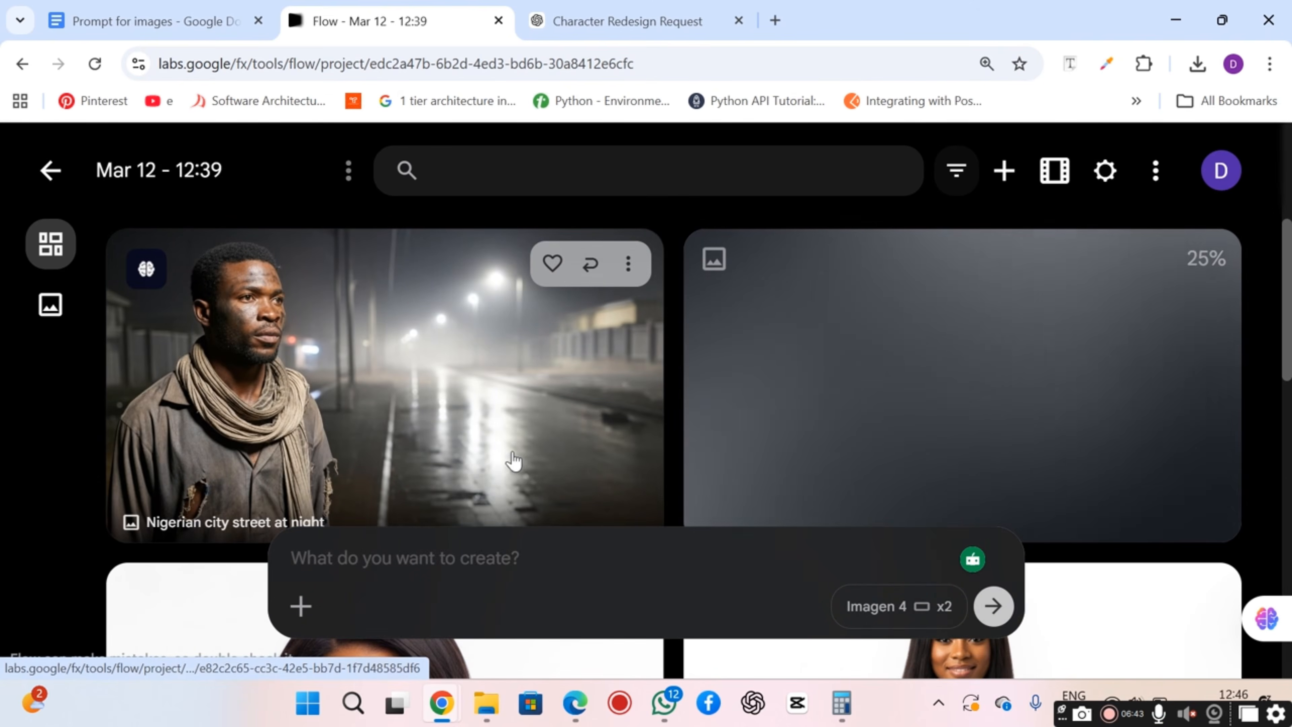
pyautogui.click(473, 394)
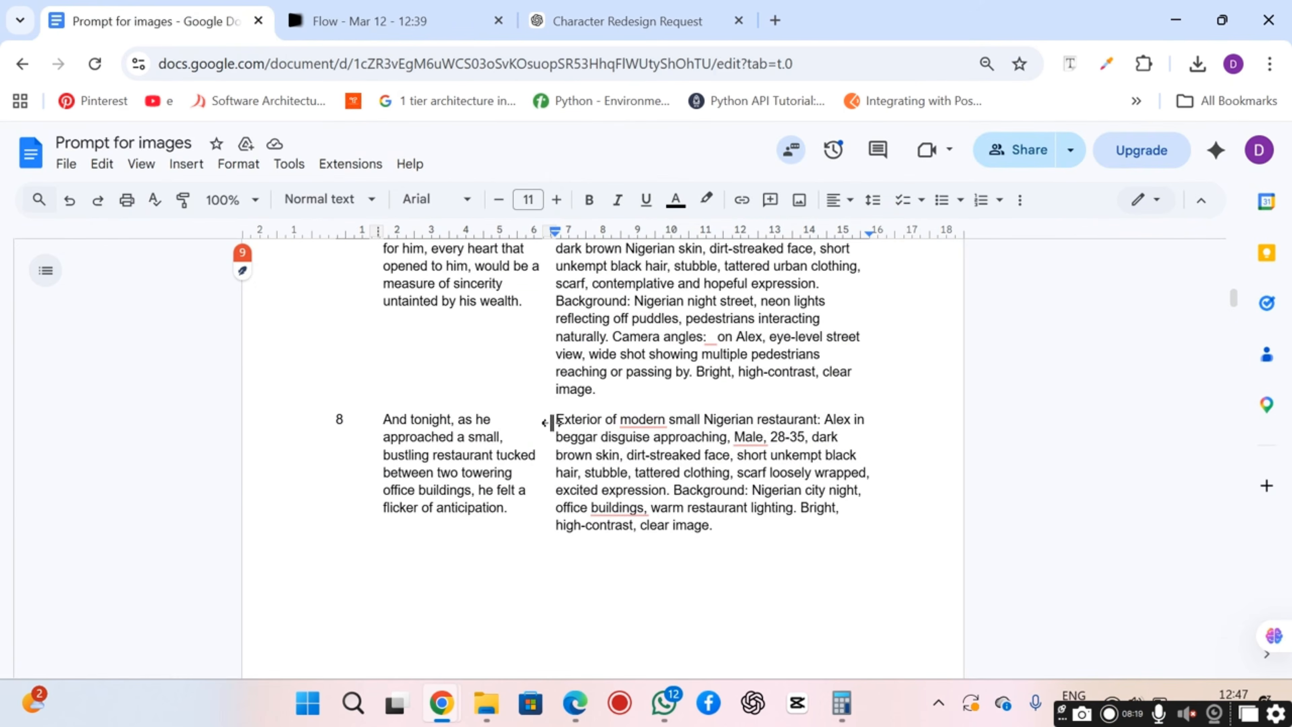
# - Copy the AI prompt of scene 8, the restaurant exterior, from the document's table into Flow's prompt
pyautogui.moveTo(558, 420); pyautogui.dragTo(710, 524)
pyautogui.hotkey('ctrl', 'c')
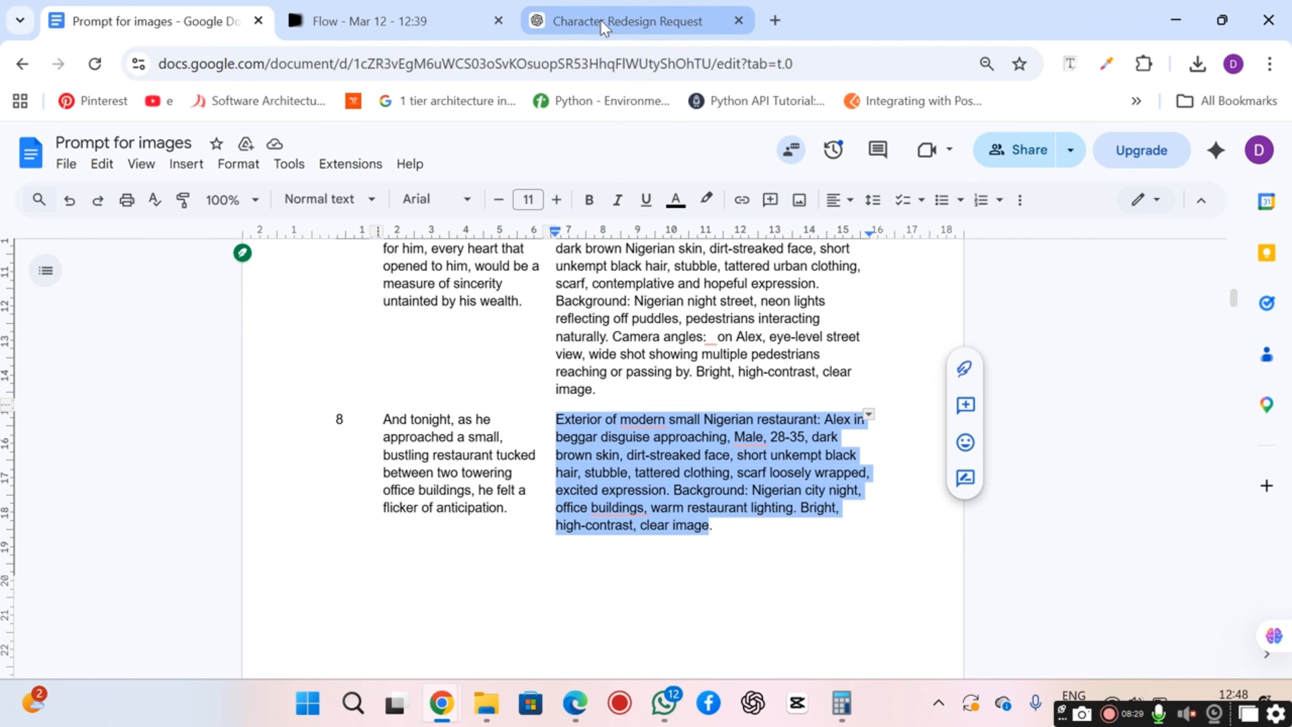
pyautogui.click(418, 21)
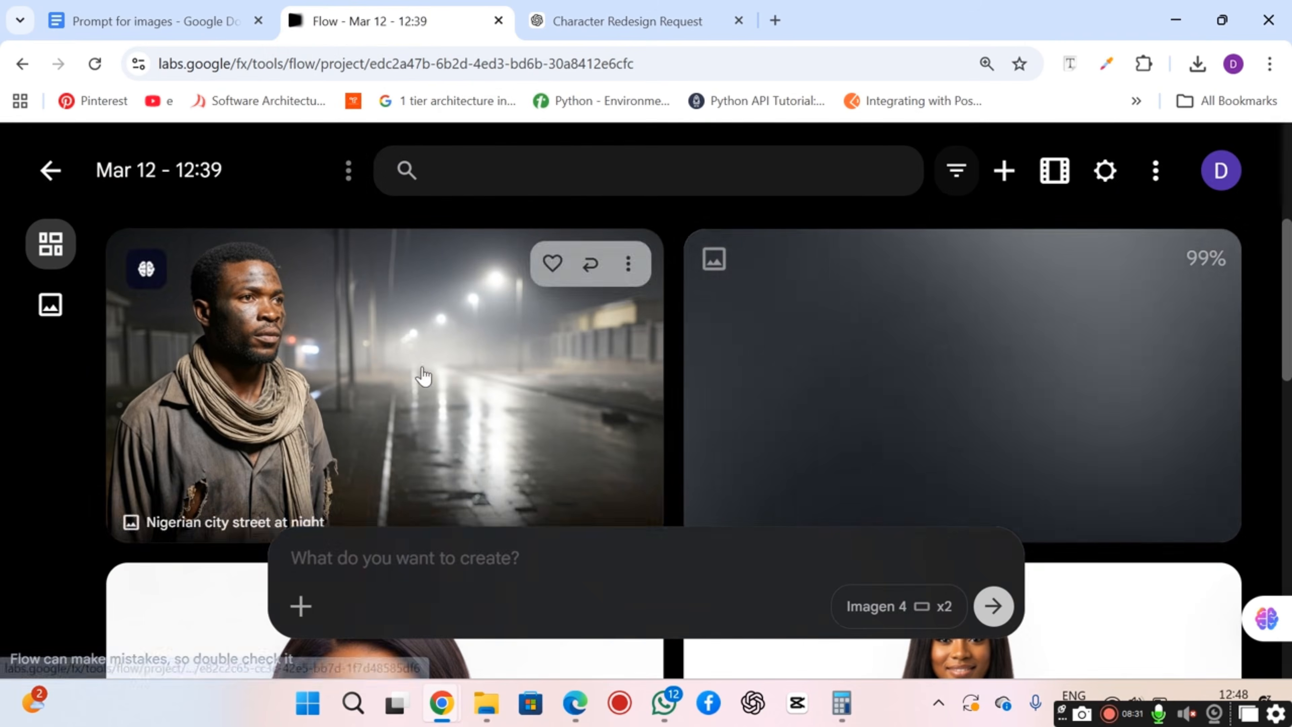
pyautogui.click(407, 561)
pyautogui.hotkey('ctrl', 'v')
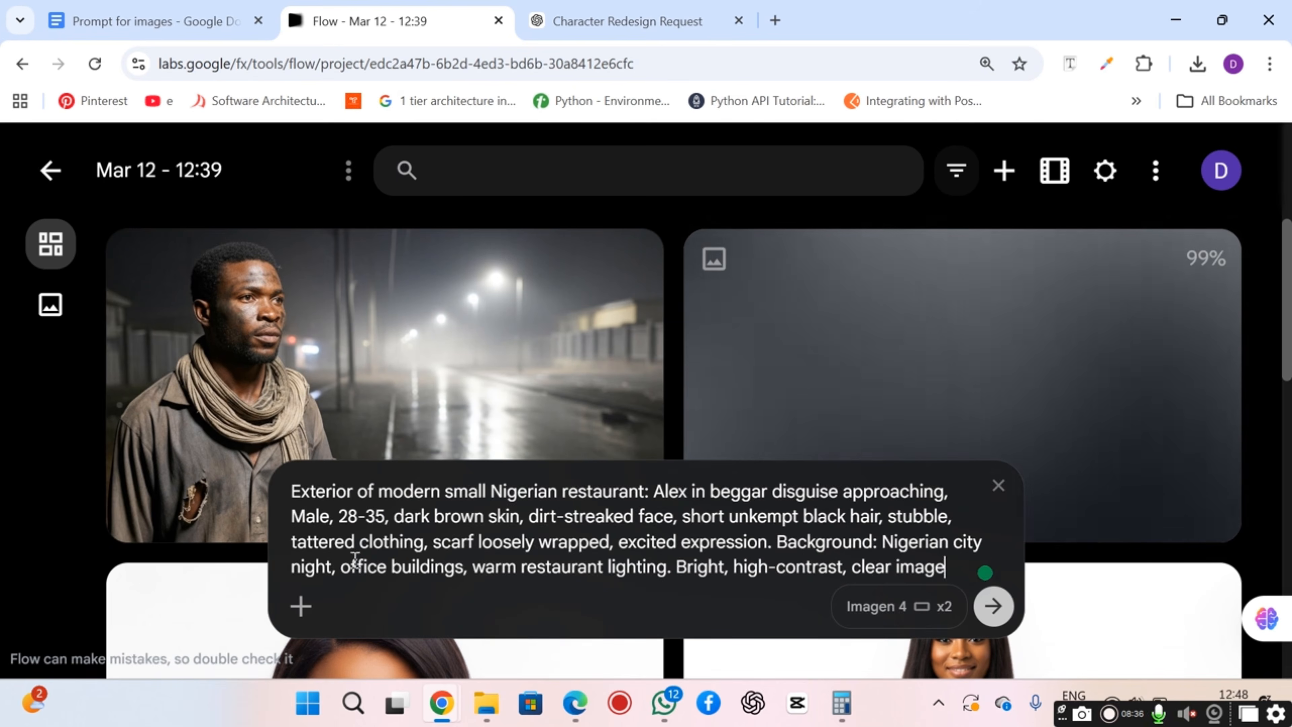
# - Attach the Nigerian city street image from the project's assets as a reference and generate the scene 8 images
pyautogui.click(300, 605)
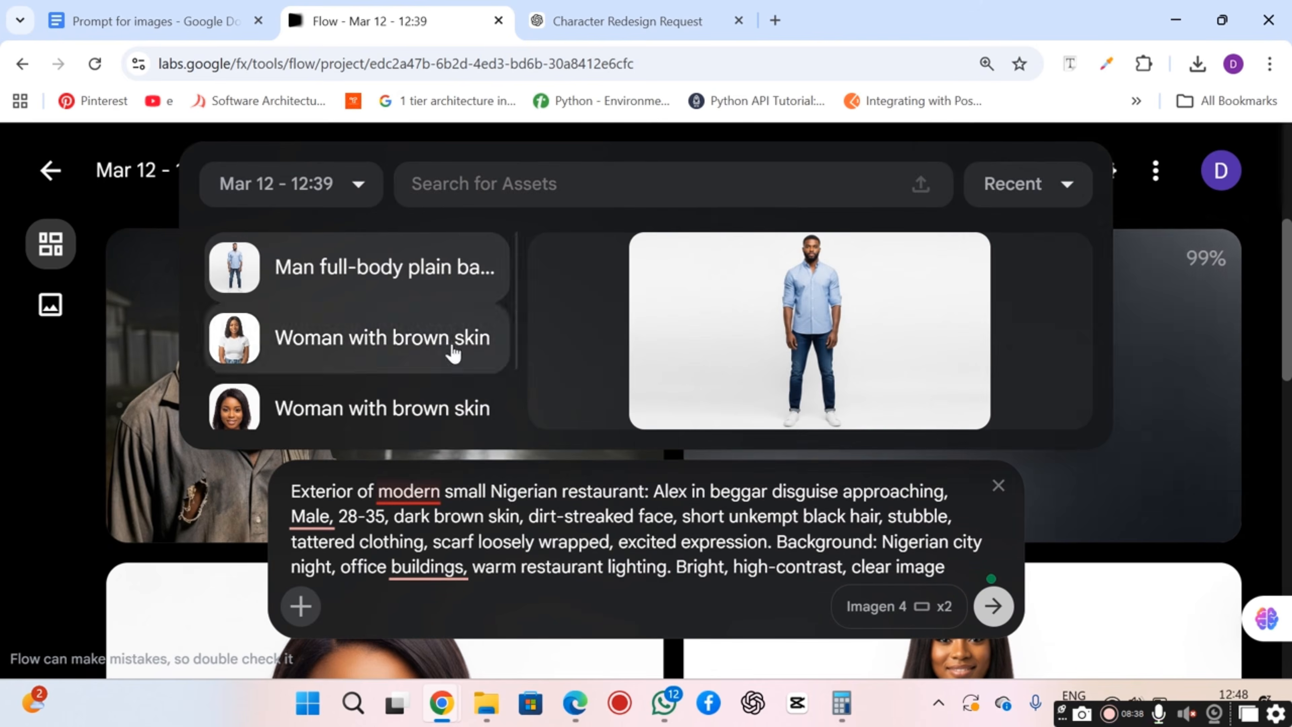
pyautogui.scroll(-1, 529, 331)
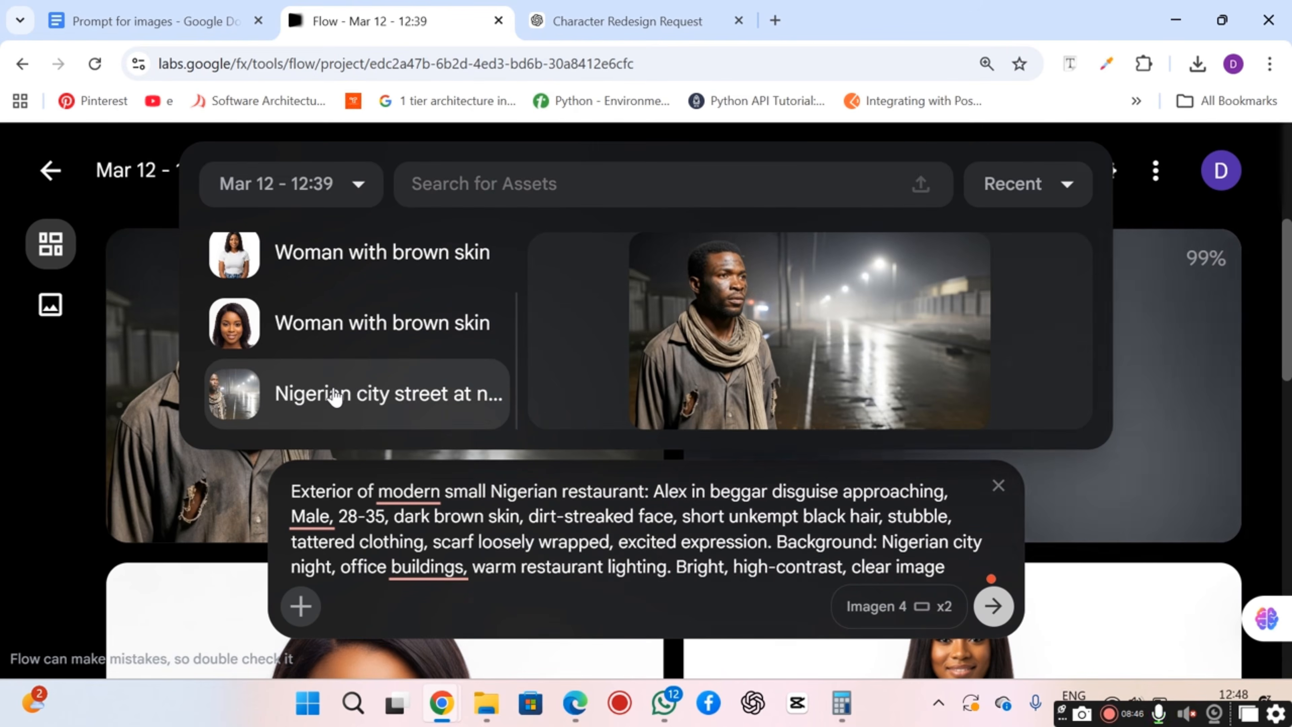
pyautogui.click(333, 394)
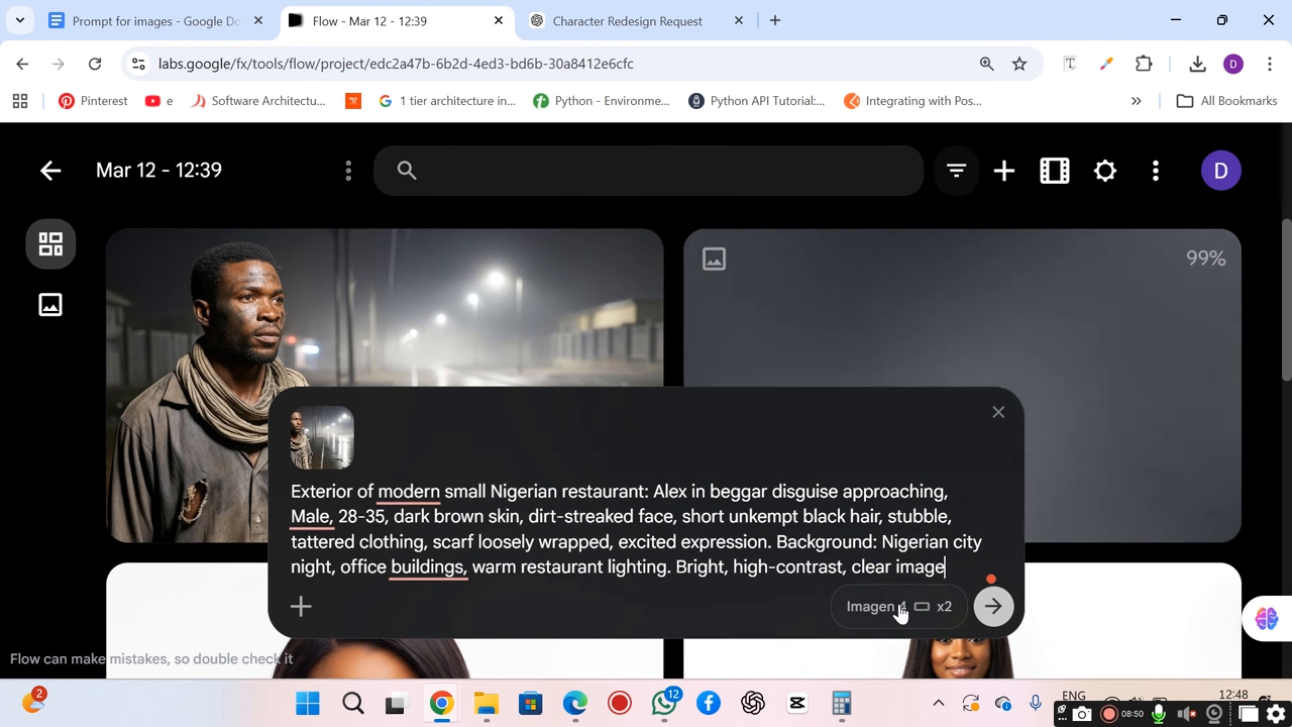
pyautogui.click(993, 606)
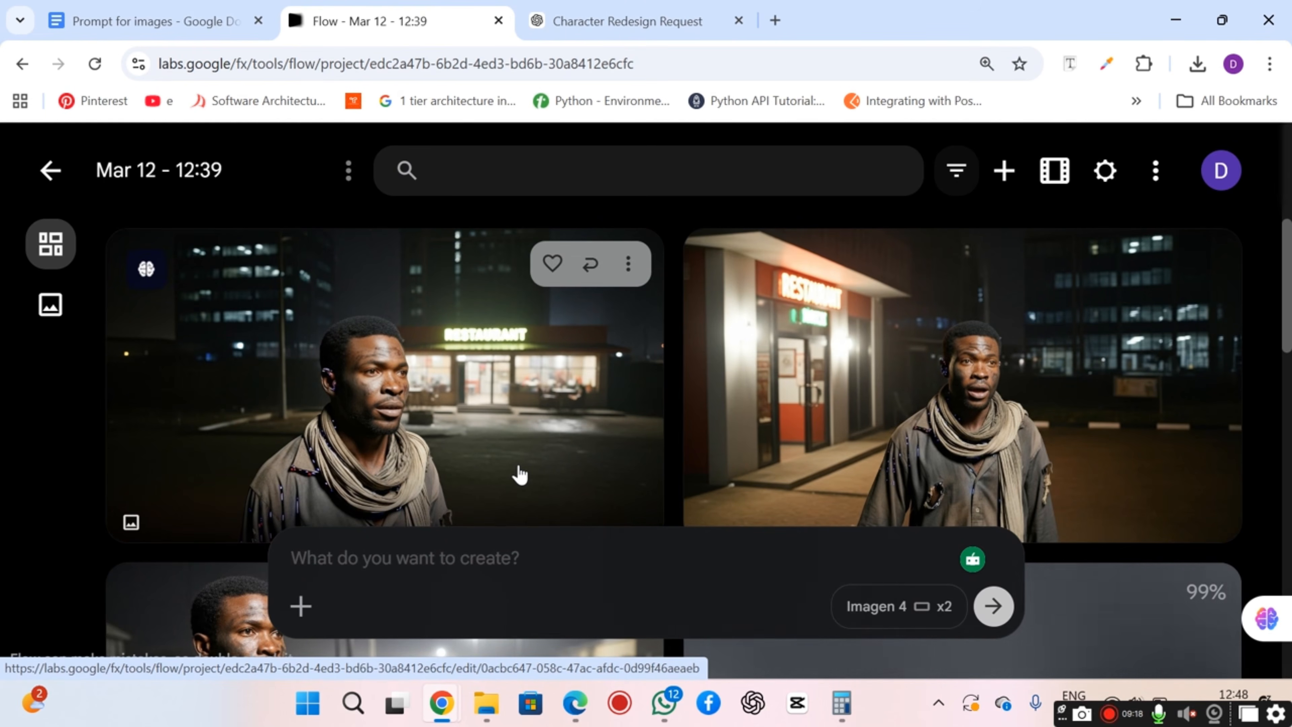
# - Copy the AI prompt of scene 10, with Clara and Alex in the restaurant, from the document into Flow's prompt
pyautogui.click(300, 607)
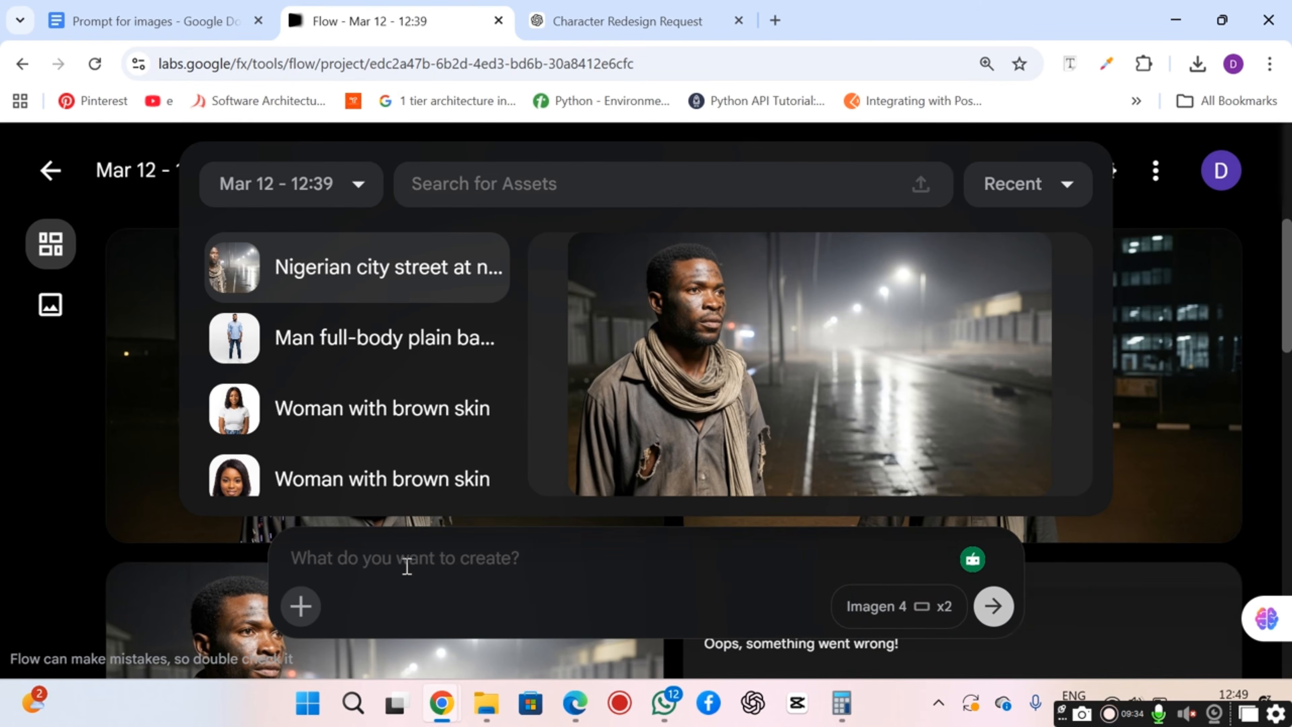
pyautogui.click(406, 567)
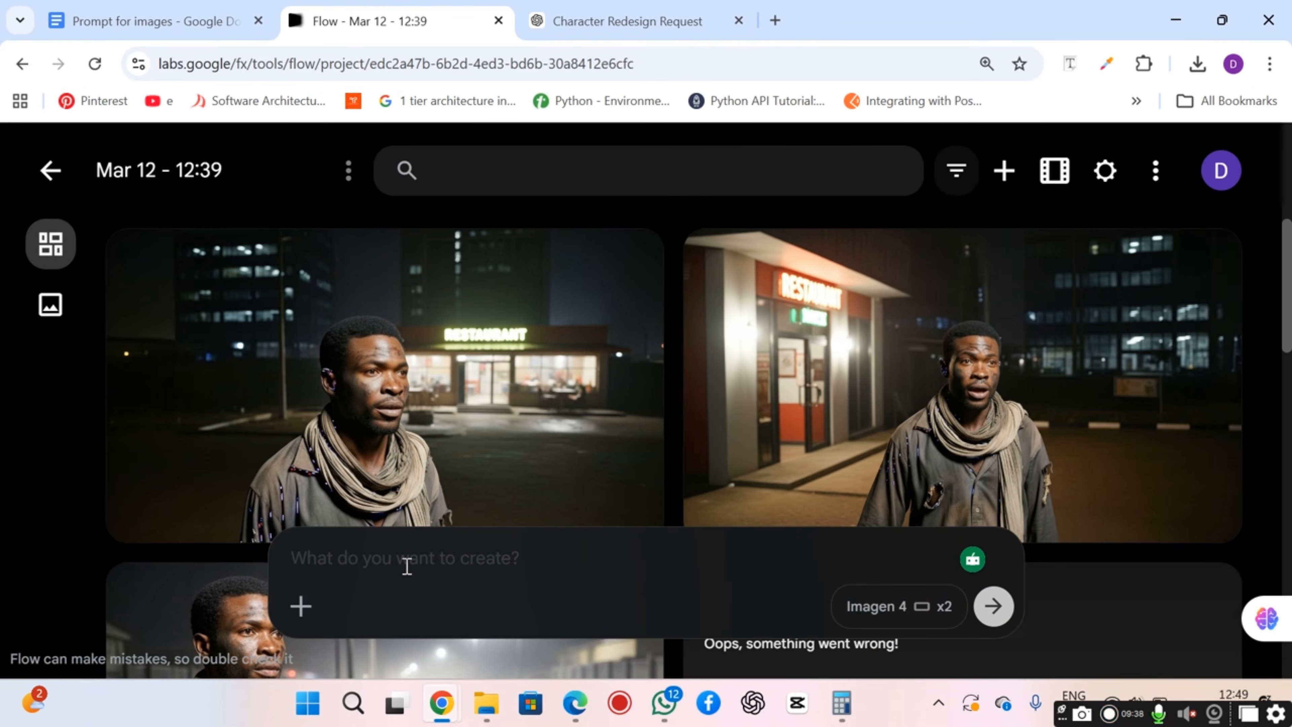
pyautogui.hotkey('ctrl', 'shift', 'Tab')
pyautogui.moveTo(556, 332); pyautogui.dragTo(814, 466)
pyautogui.hotkey('ctrl', 'c')
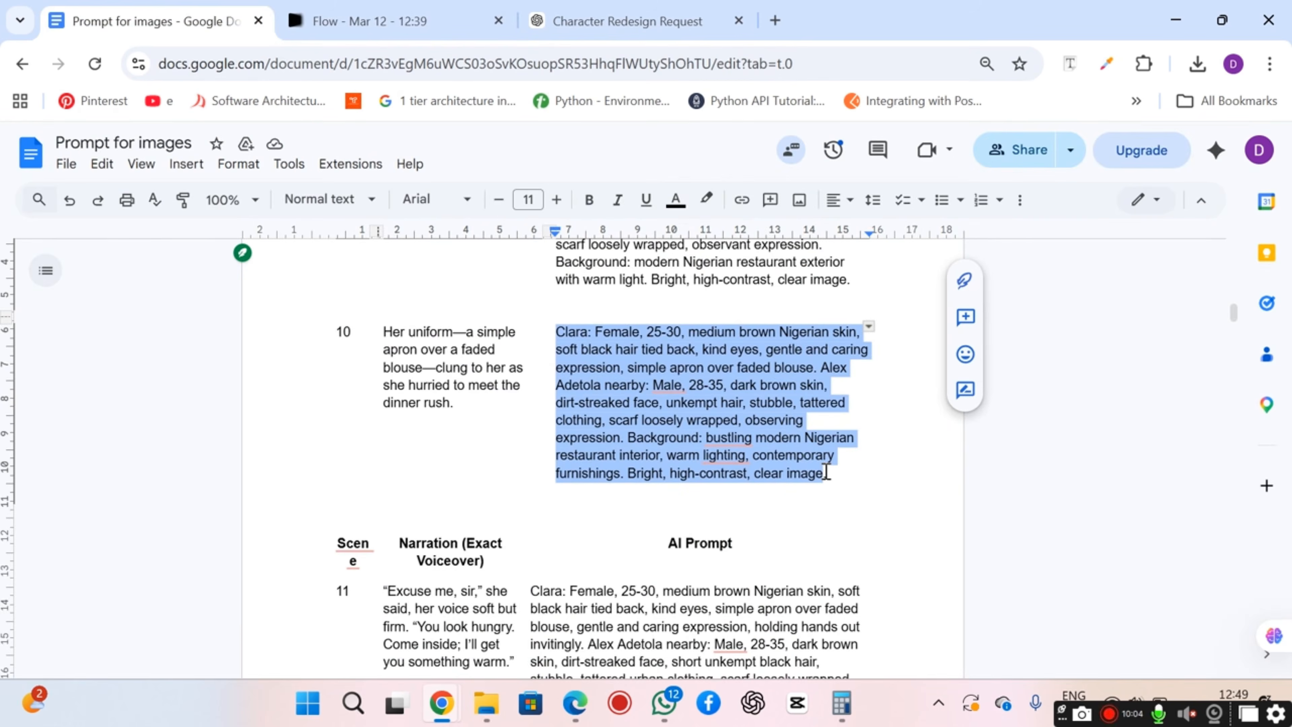
pyautogui.click(433, 22)
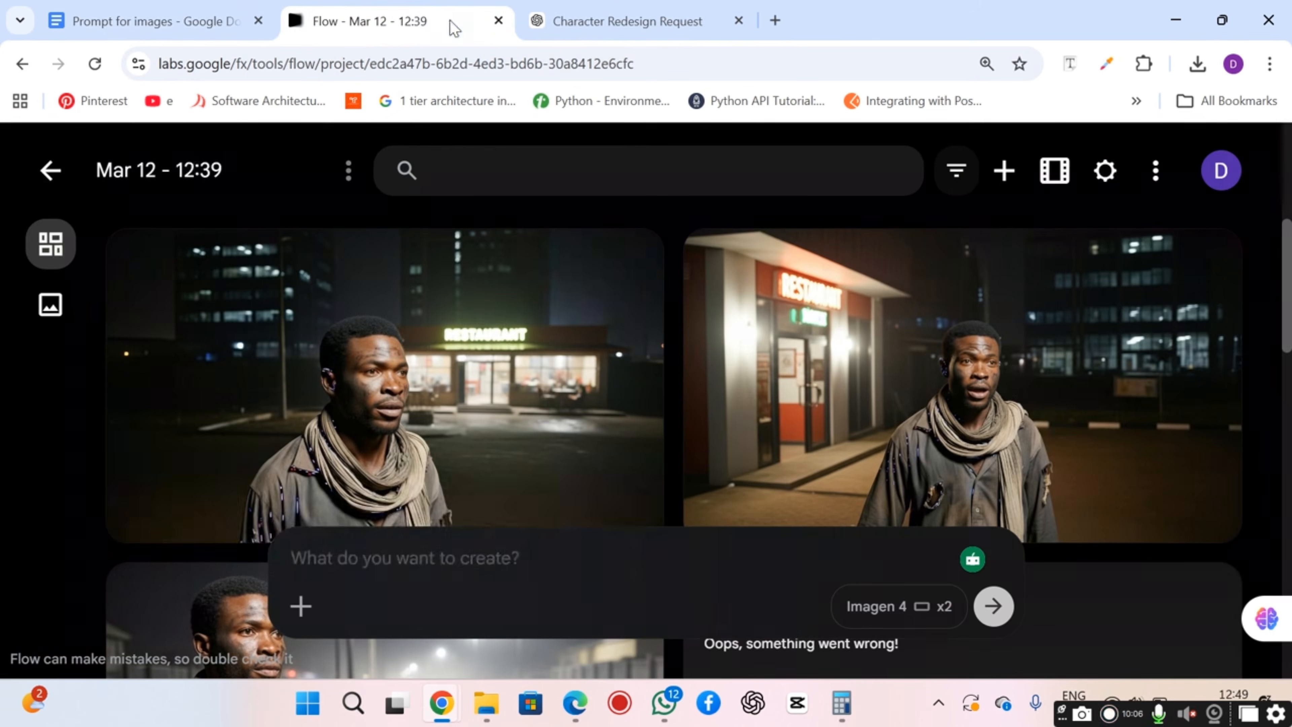
pyautogui.click(455, 553)
pyautogui.hotkey('ctrl', 'v')
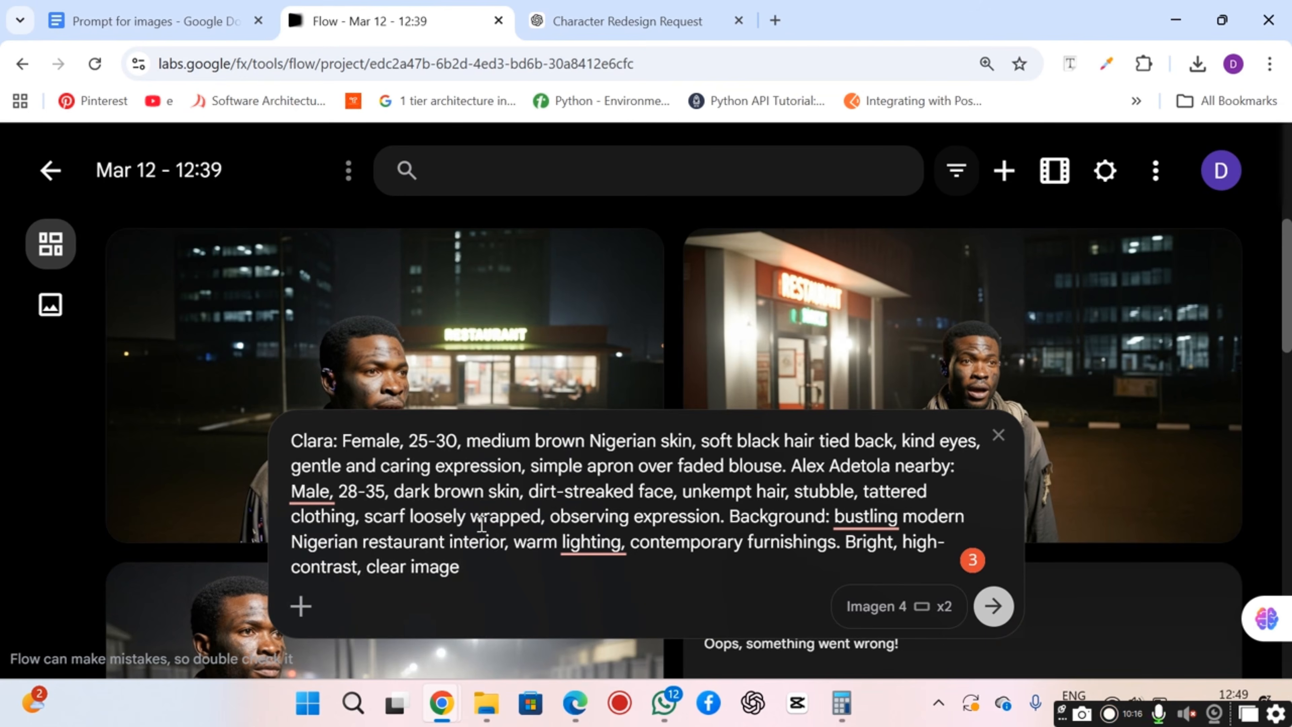
# - Attach the Nigerian city street image and the white T-shirt woman image as references, and generate images from the scene 10 prompt
pyautogui.click(301, 606)
pyautogui.click(375, 272)
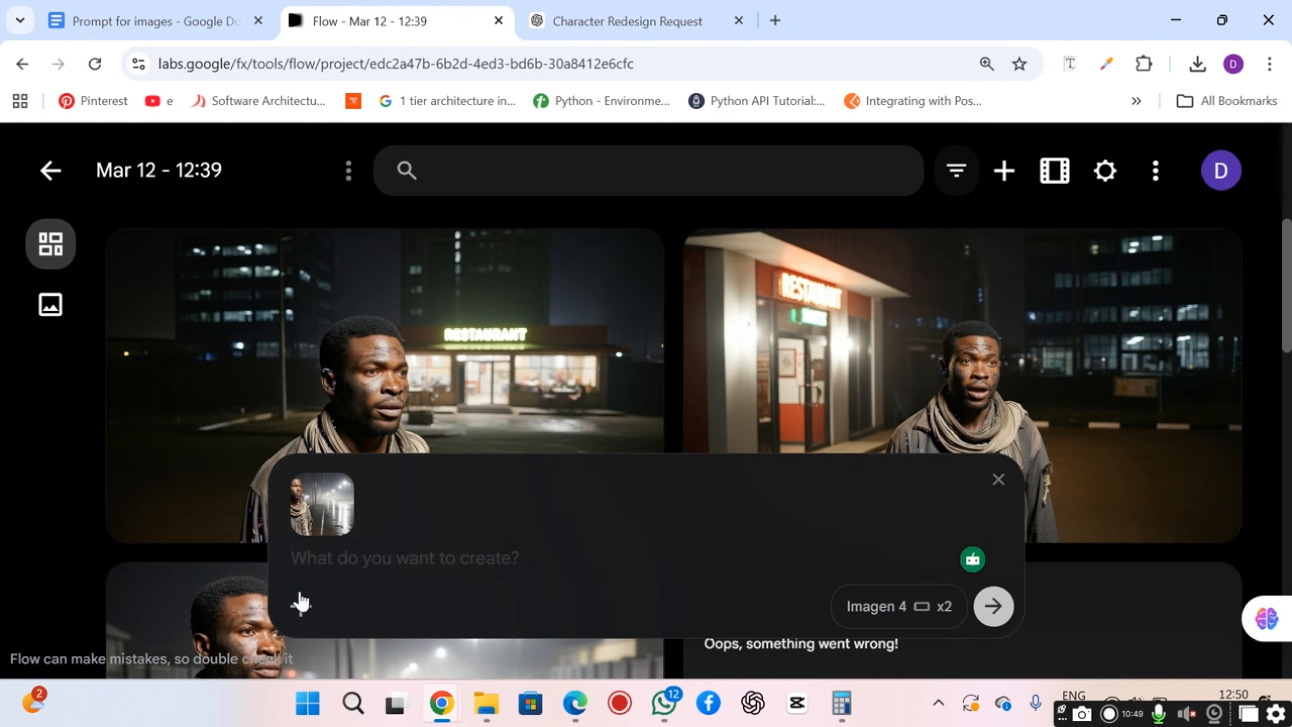
pyautogui.click(300, 605)
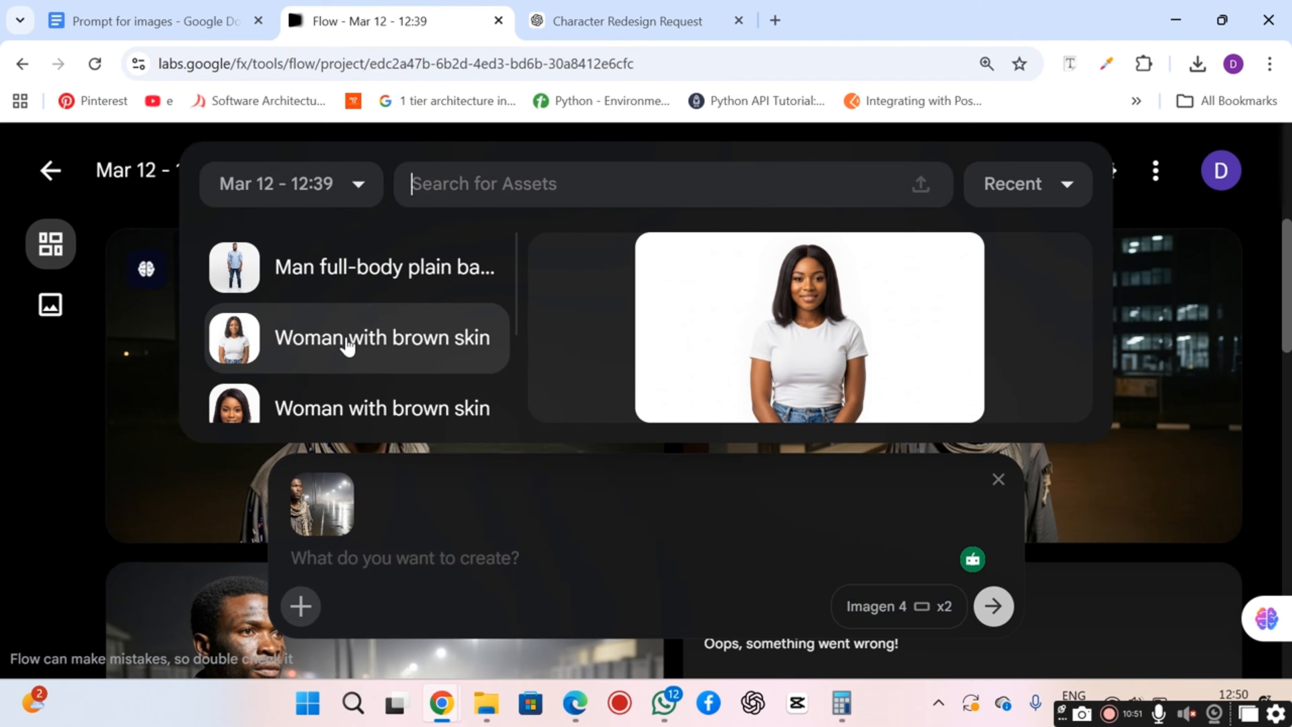
pyautogui.click(348, 346)
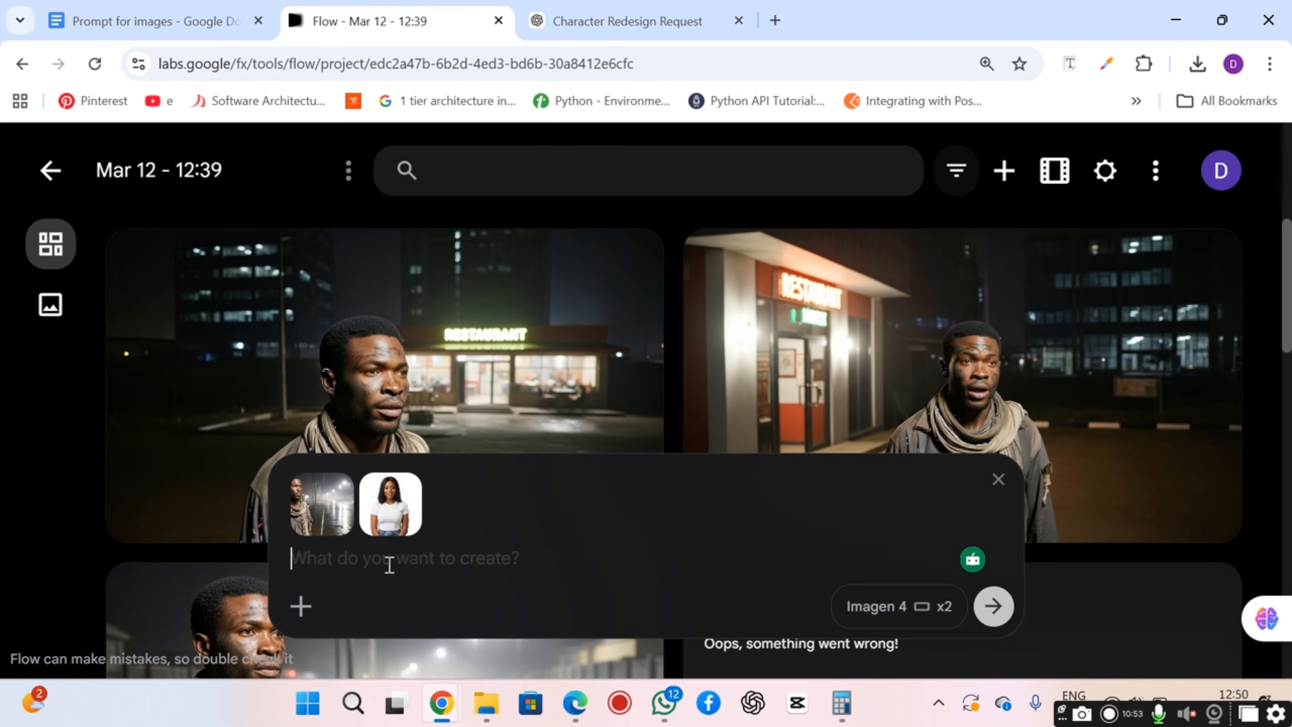
pyautogui.hotkey('ctrl', 'v')
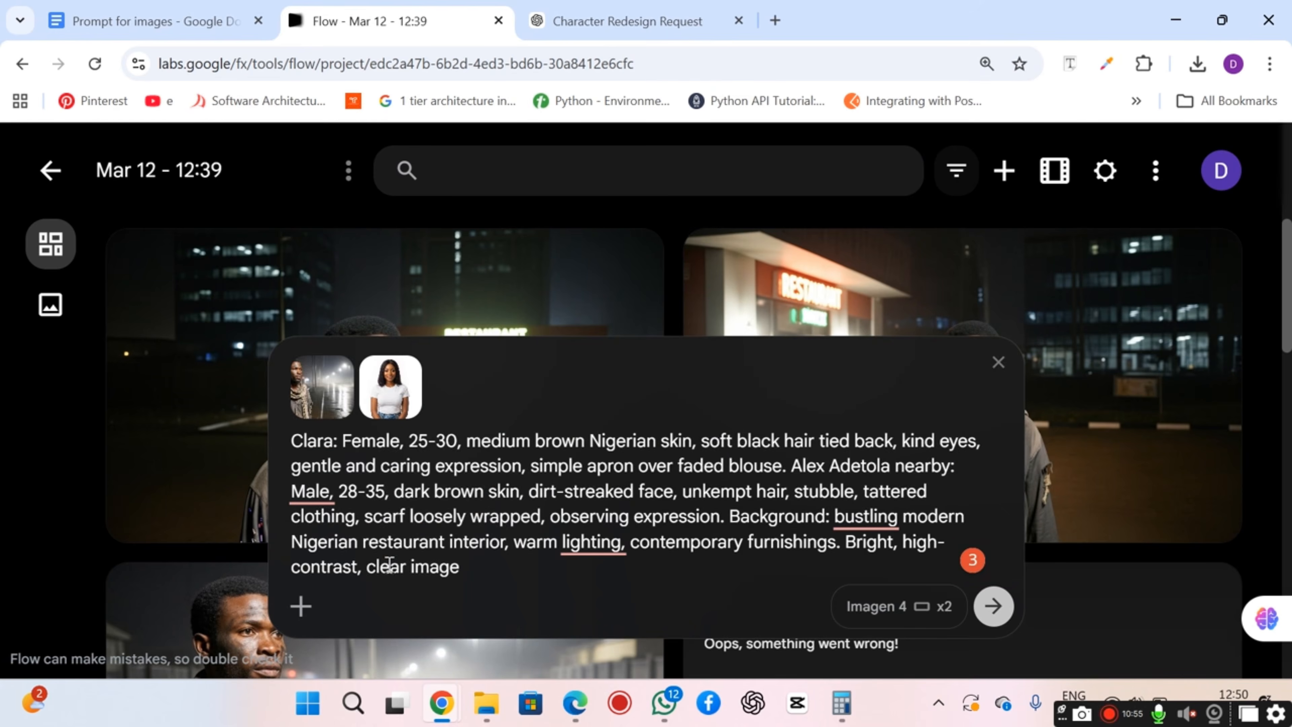
pyautogui.click(995, 608)
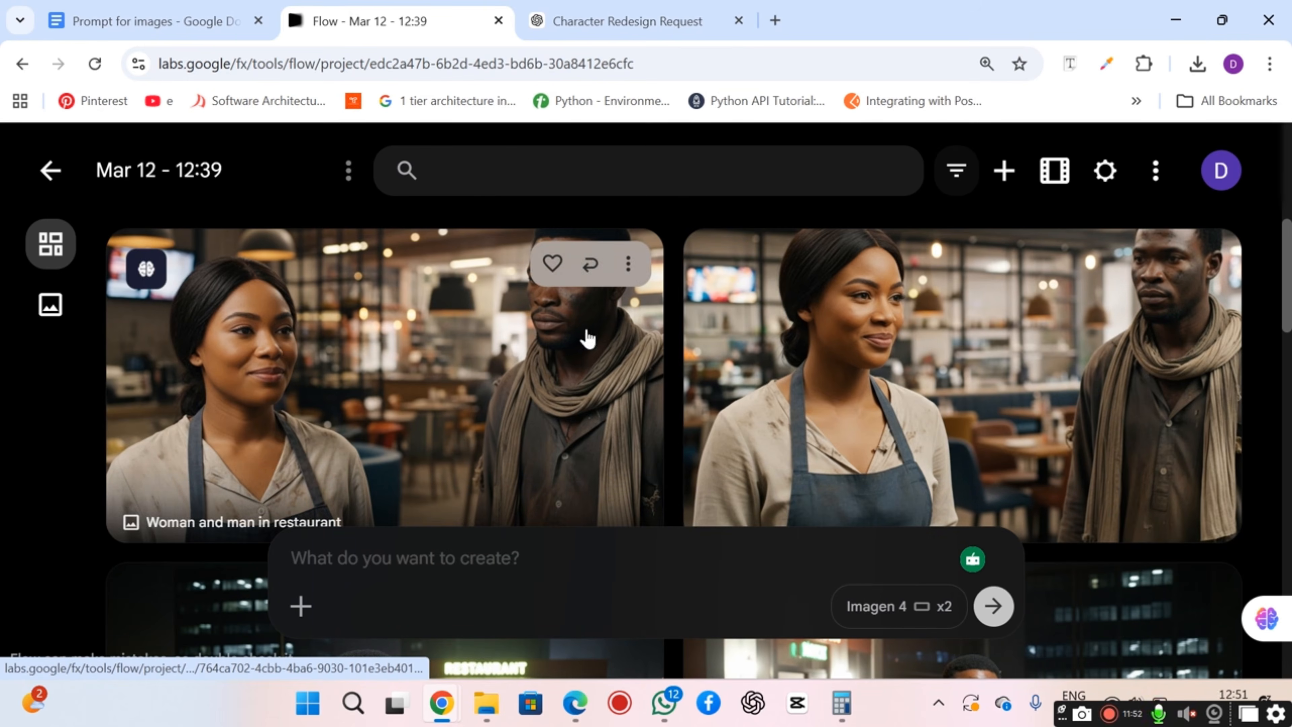
# - Start animating the first generated image of the woman and man in the restaurant, using it as the video's start frame
pyautogui.click(628, 264)
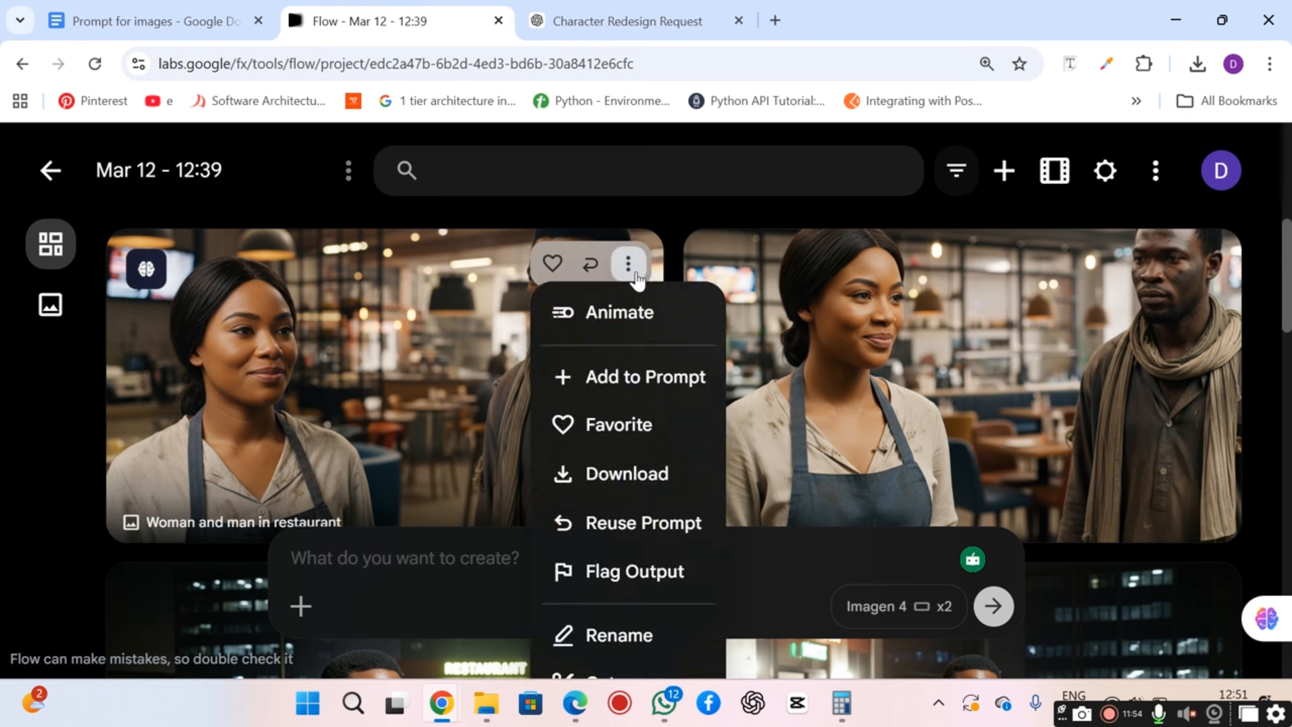
pyautogui.click(1223, 182)
pyautogui.click(1224, 182)
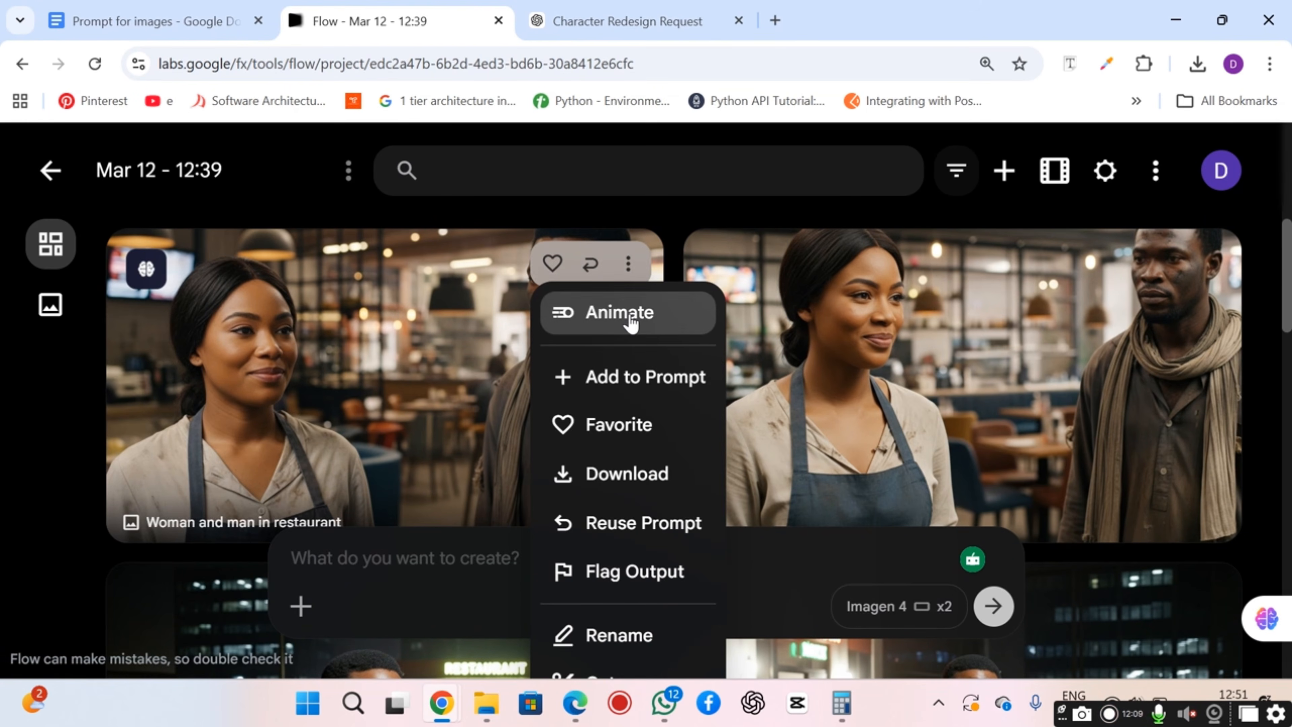
pyautogui.click(631, 320)
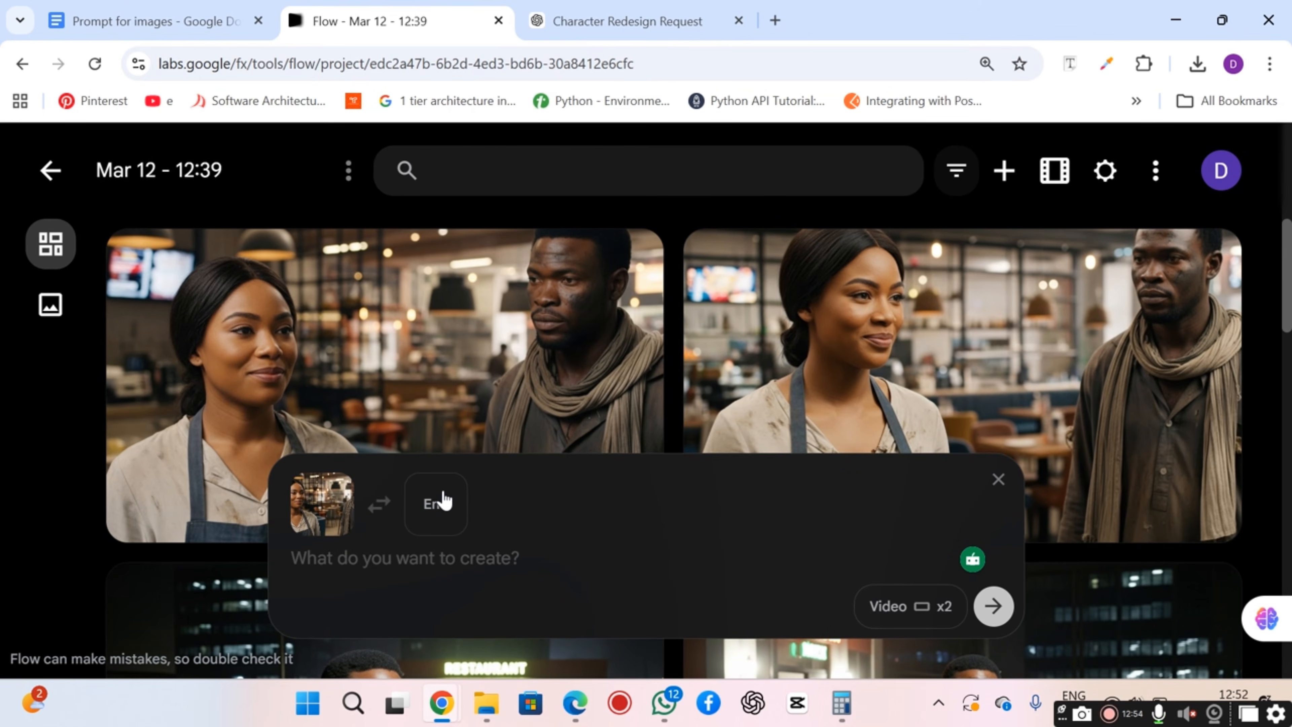
# - Fill the video prompt with the restaurant dialogue between Clara and Alex and review its text
pyautogui.click(371, 562)
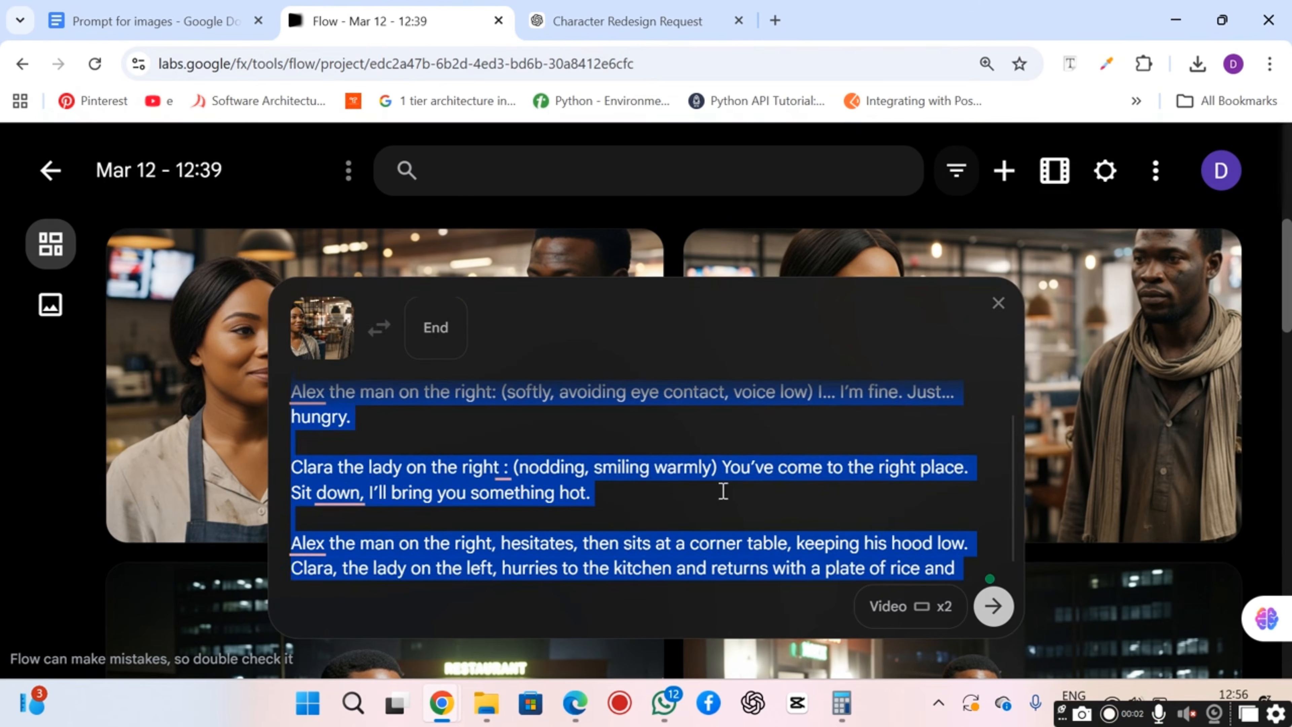
pyautogui.click(612, 468)
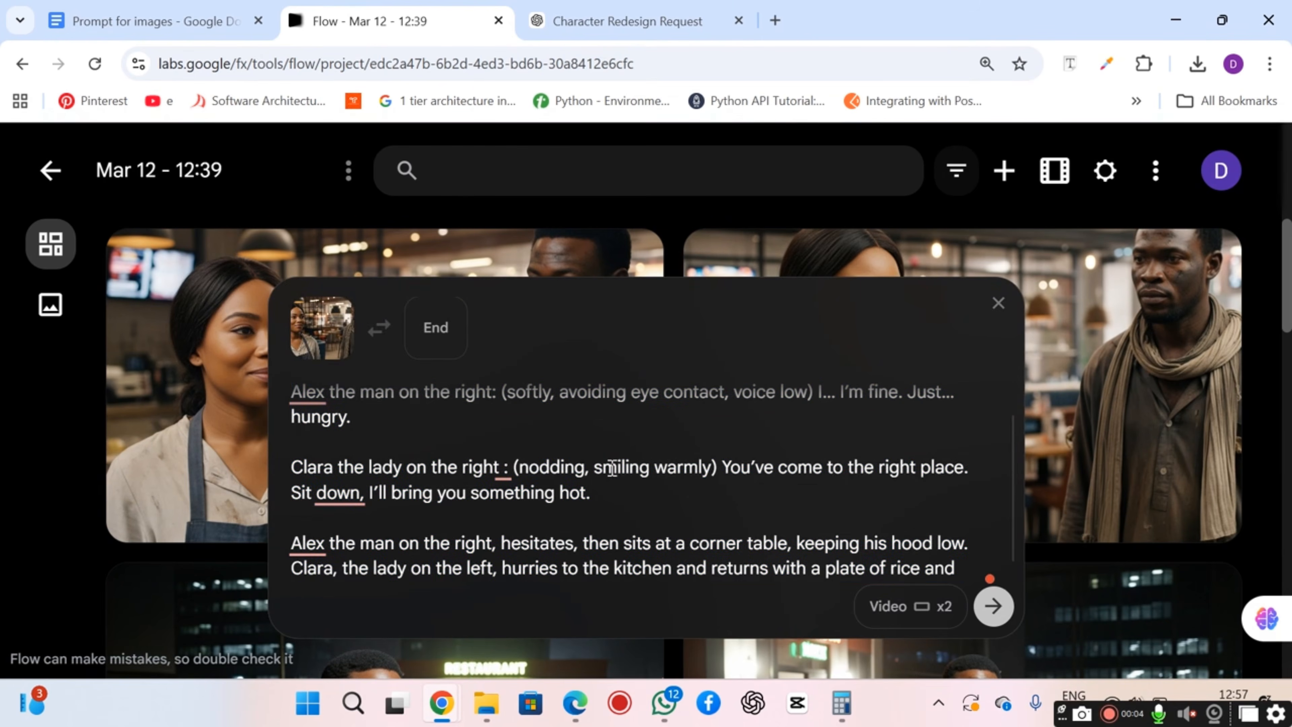
pyautogui.scroll(1, 612, 467)
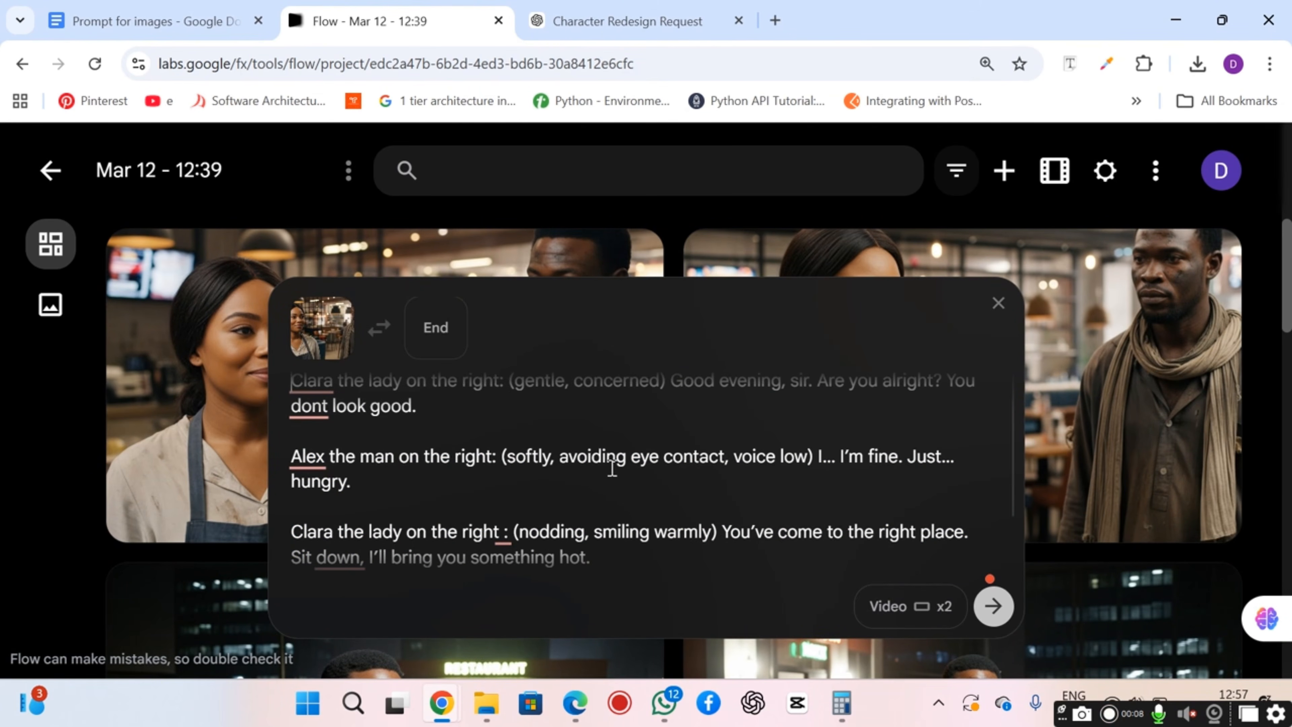
pyautogui.click(292, 381)
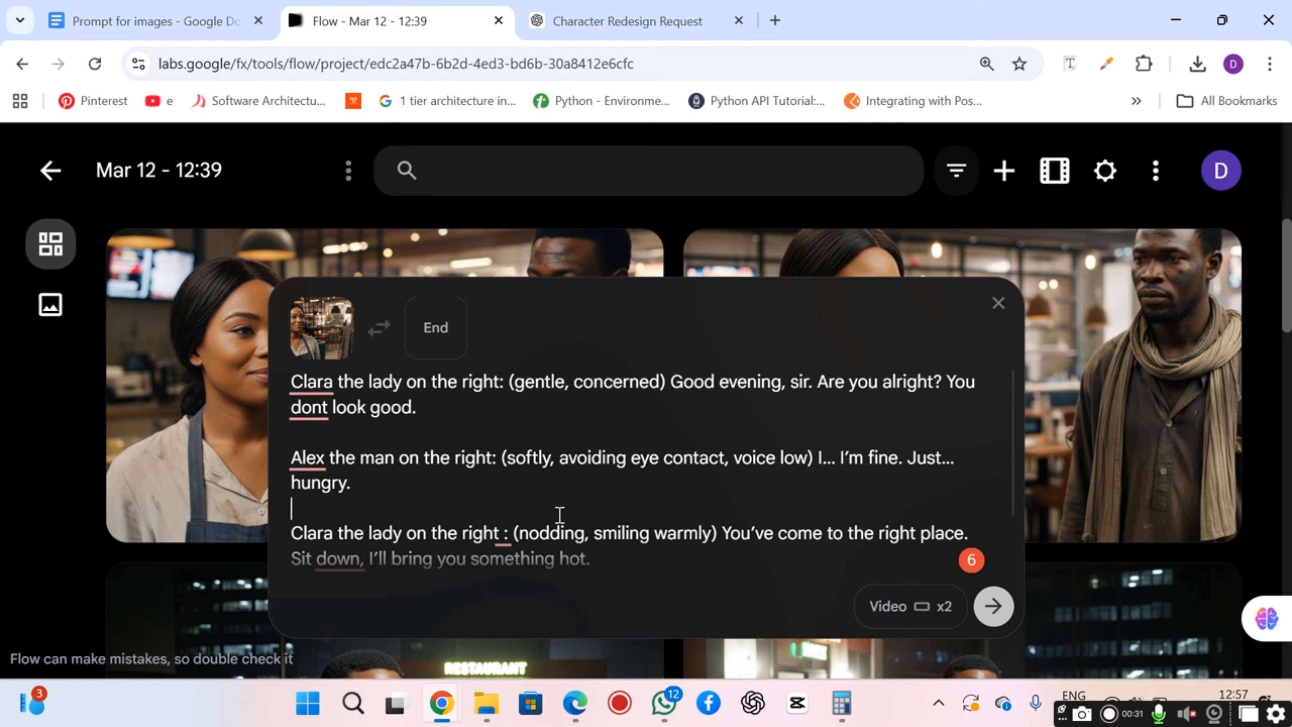
pyautogui.hotkey('ctrl', 'a')
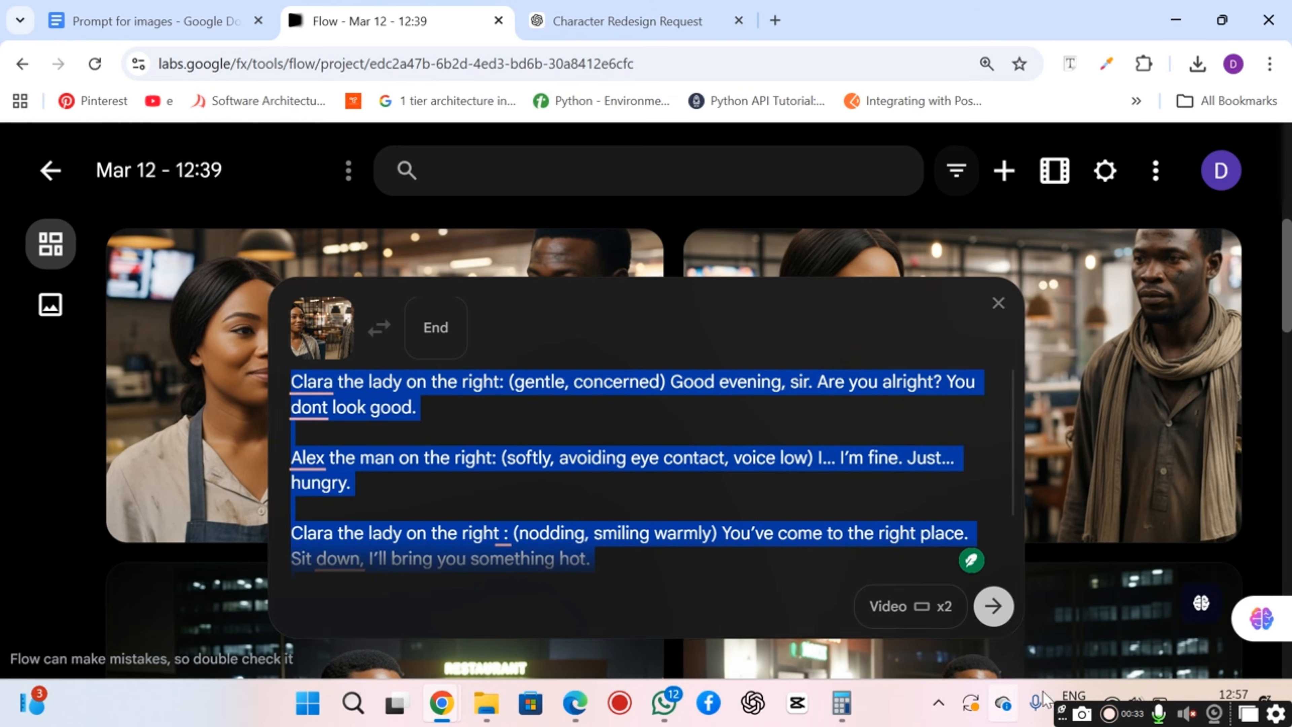
# - Set the video generation to one output (x1) with the Veo 3.1 - Fast model
pyautogui.click(910, 614)
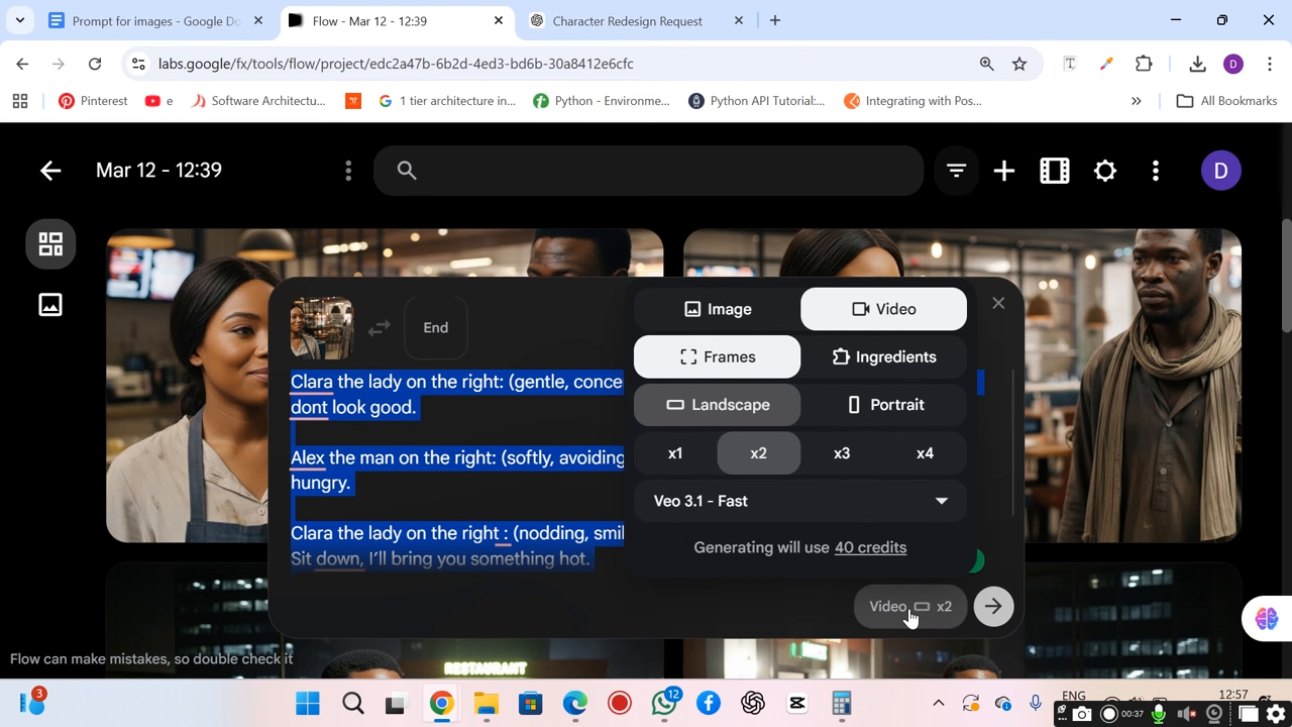
pyautogui.click(676, 454)
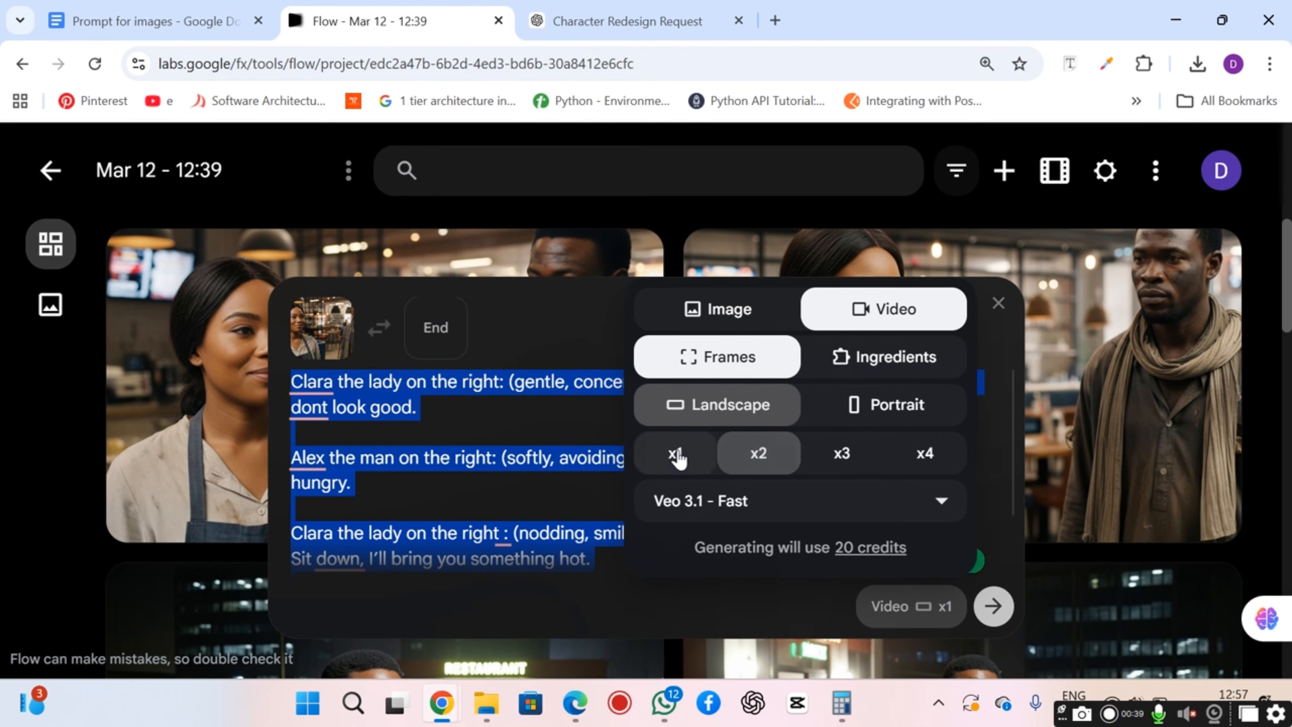
pyautogui.click(774, 455)
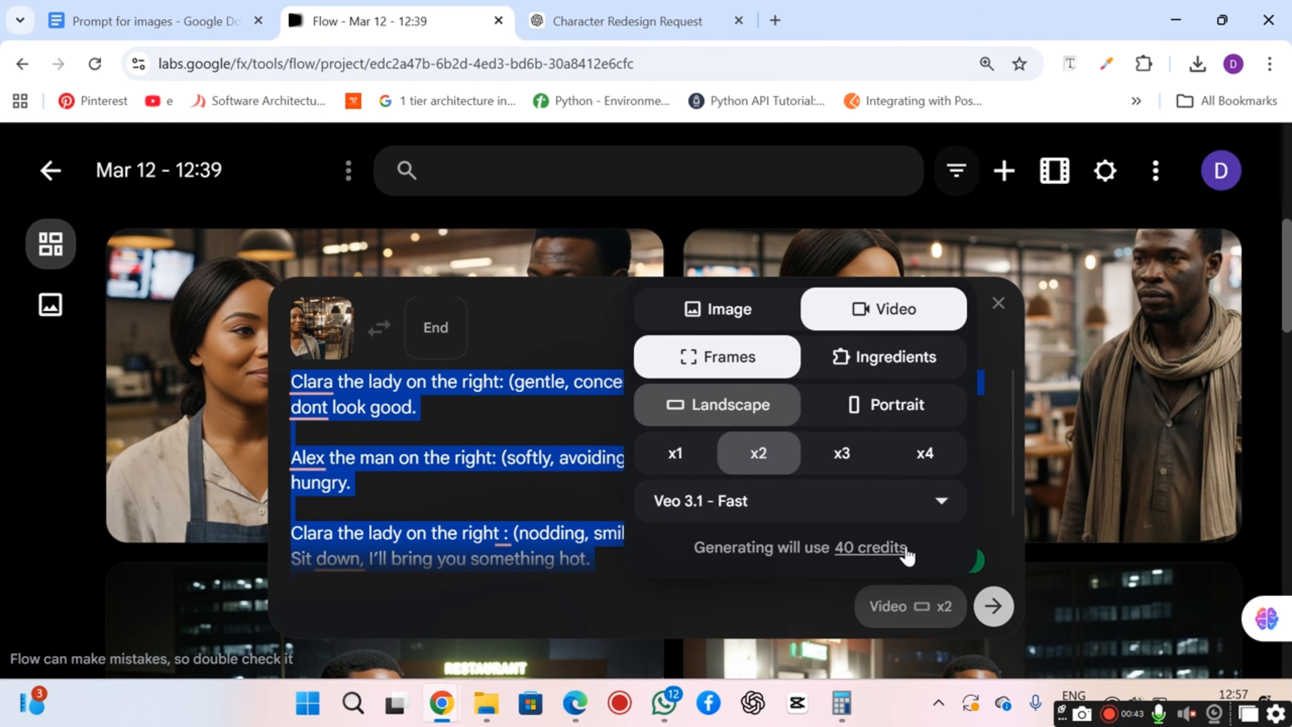
pyautogui.click(677, 453)
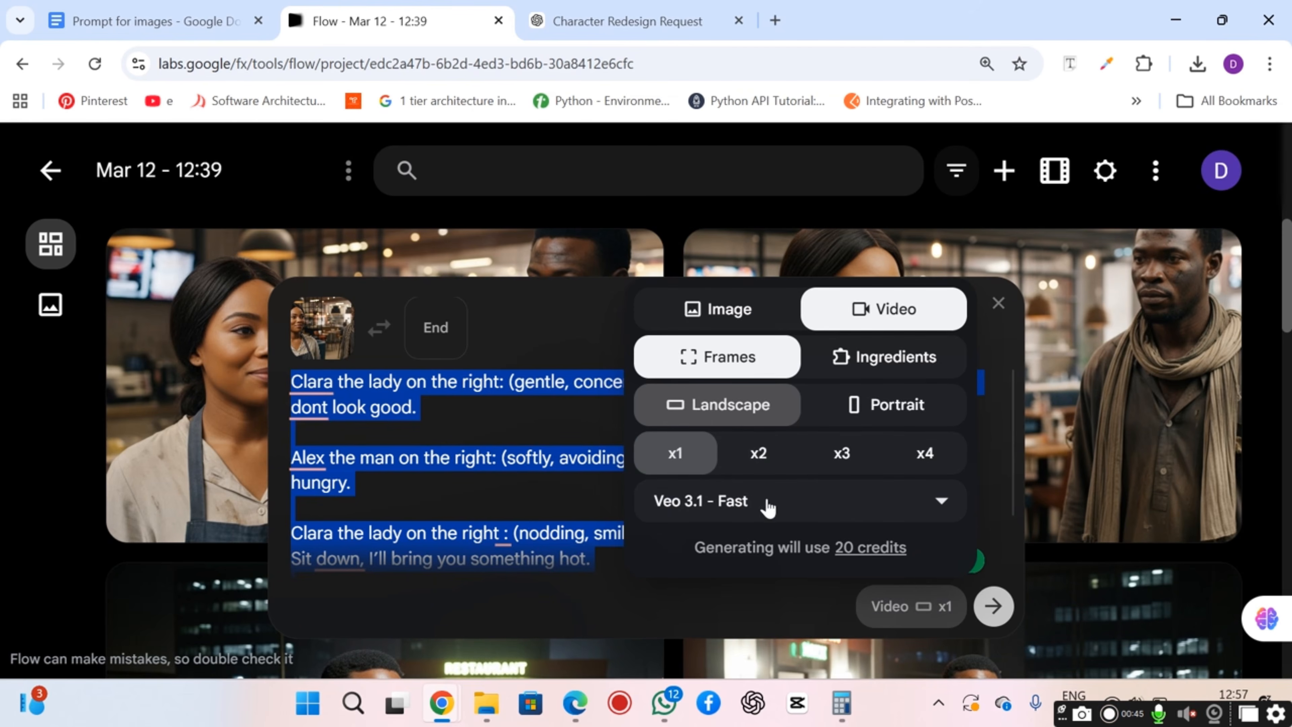
pyautogui.click(920, 506)
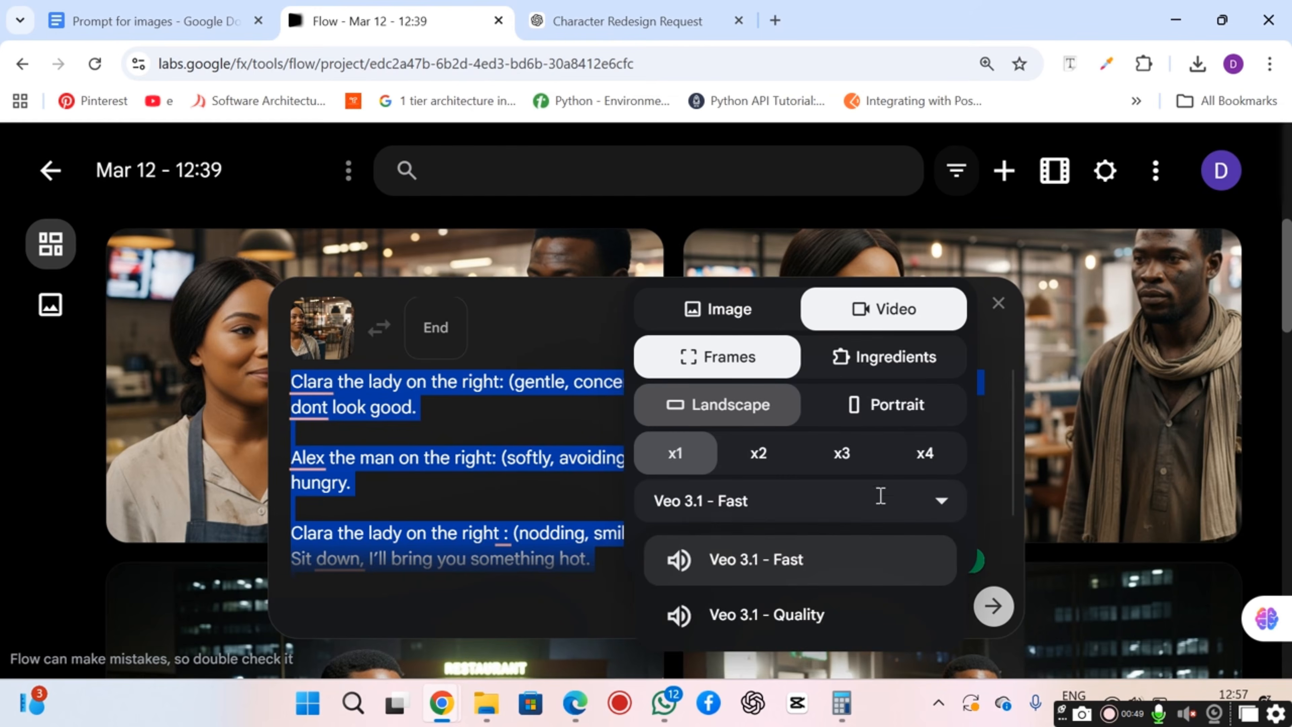
pyautogui.click(895, 567)
pyautogui.click(911, 609)
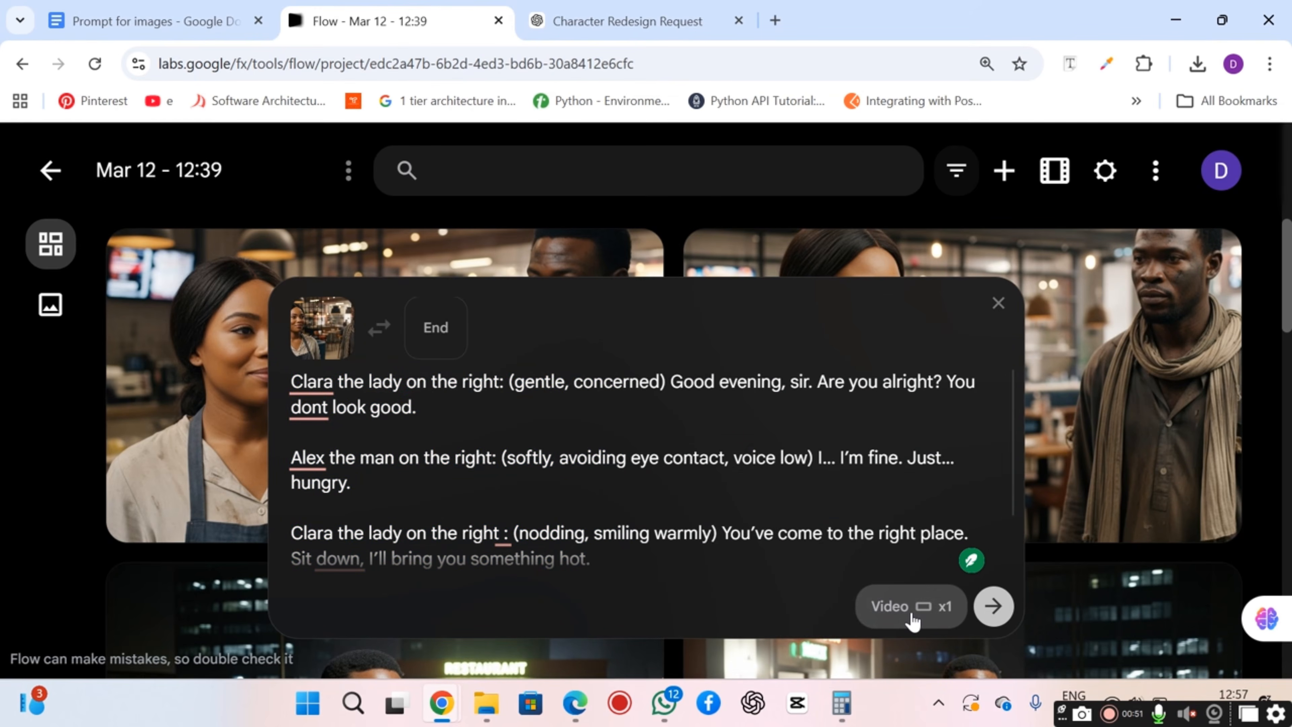
# - Generate the video from the start frame and dialogue prompt, and check the account's remaining AI credits
pyautogui.click(993, 607)
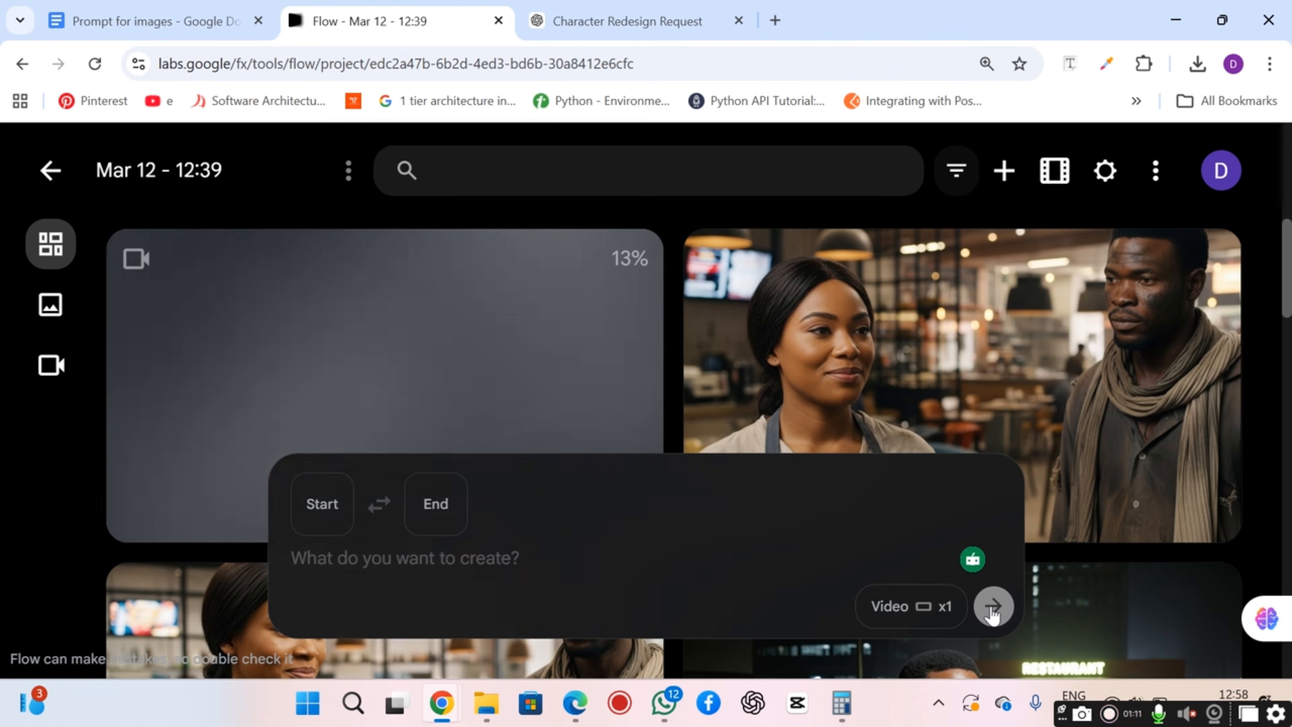
pyautogui.click(1221, 170)
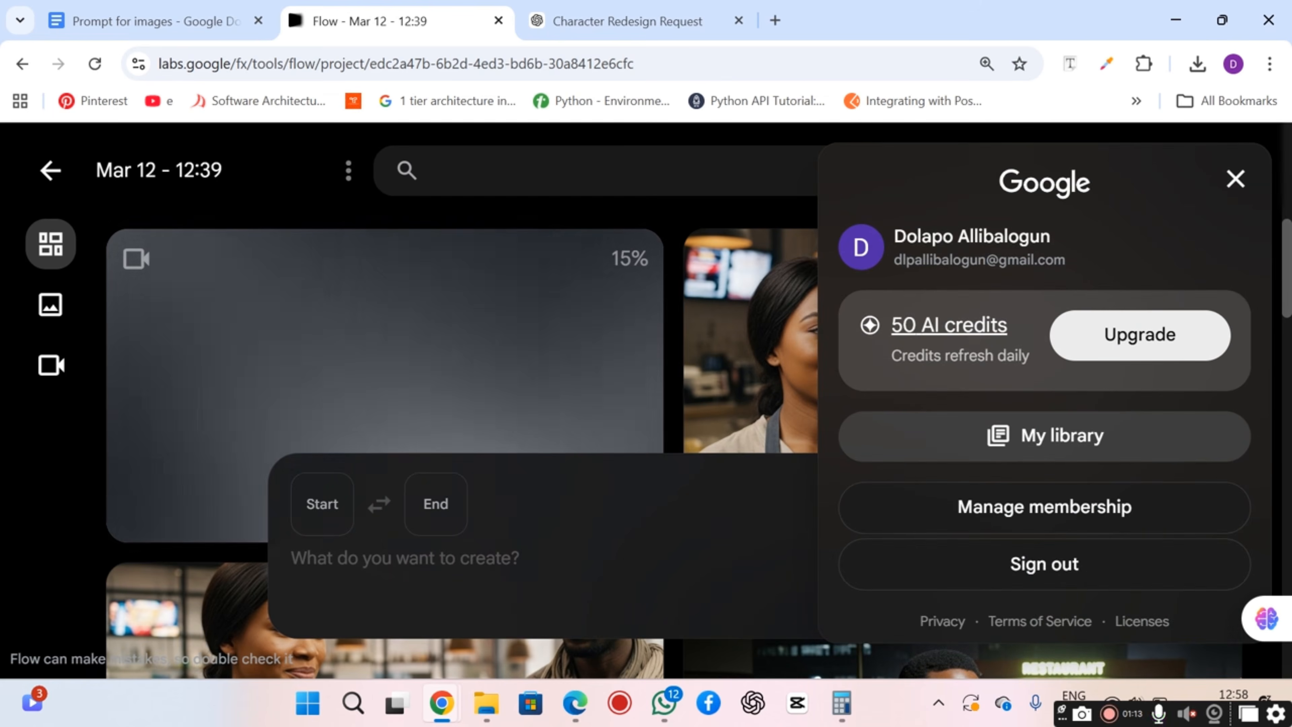
# - Close the account details, open the finished restaurant video of the woman and man, and play it back
pyautogui.click(710, 211)
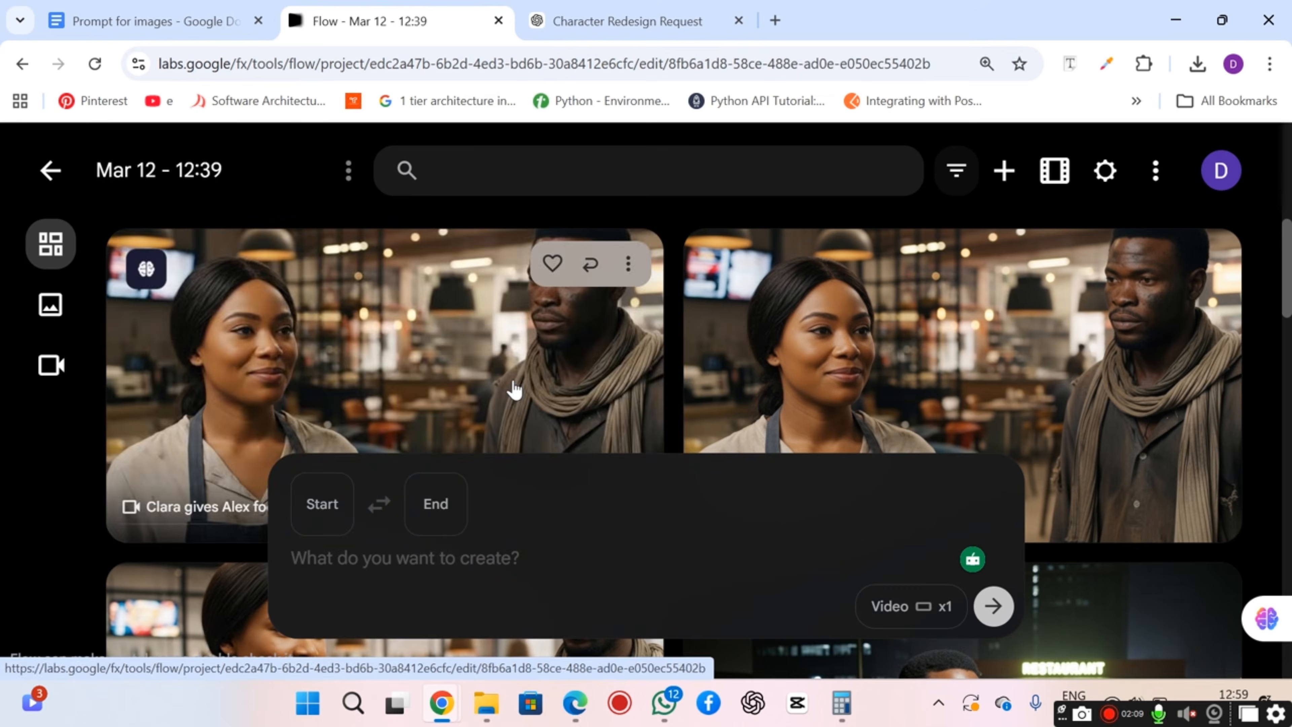
pyautogui.click(514, 387)
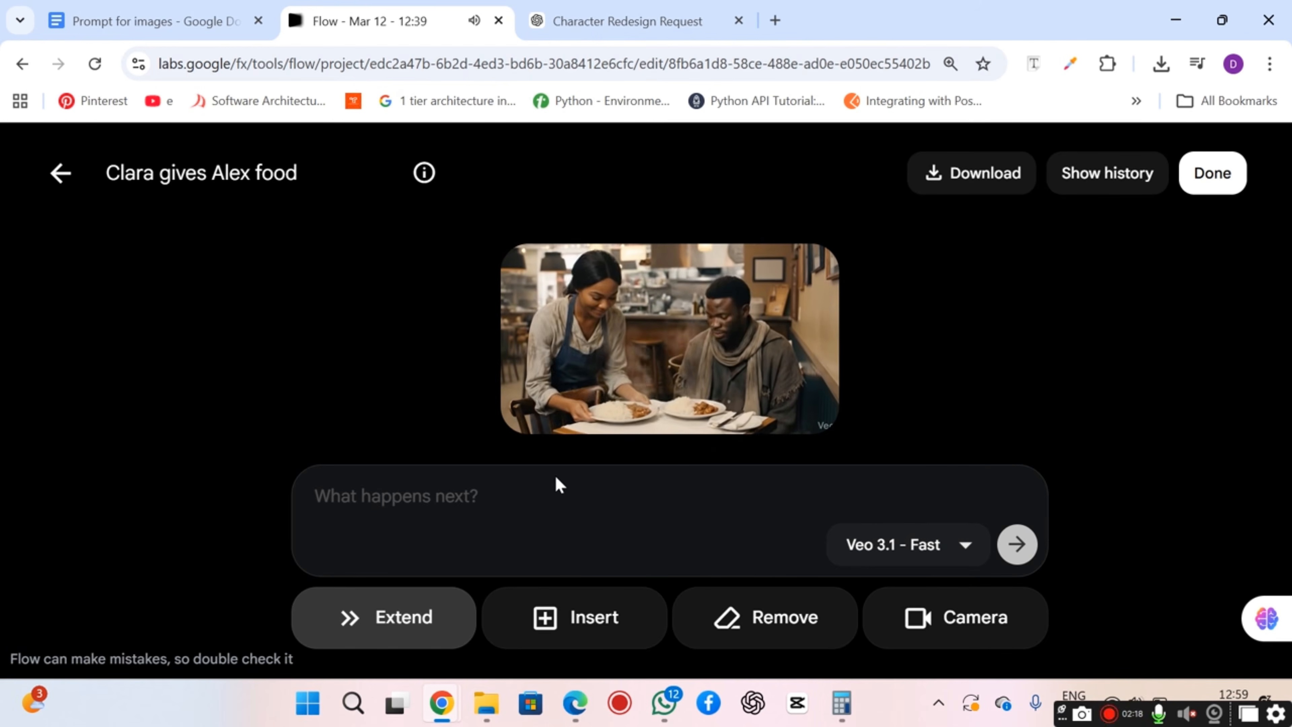
pyautogui.moveTo(543, 416)
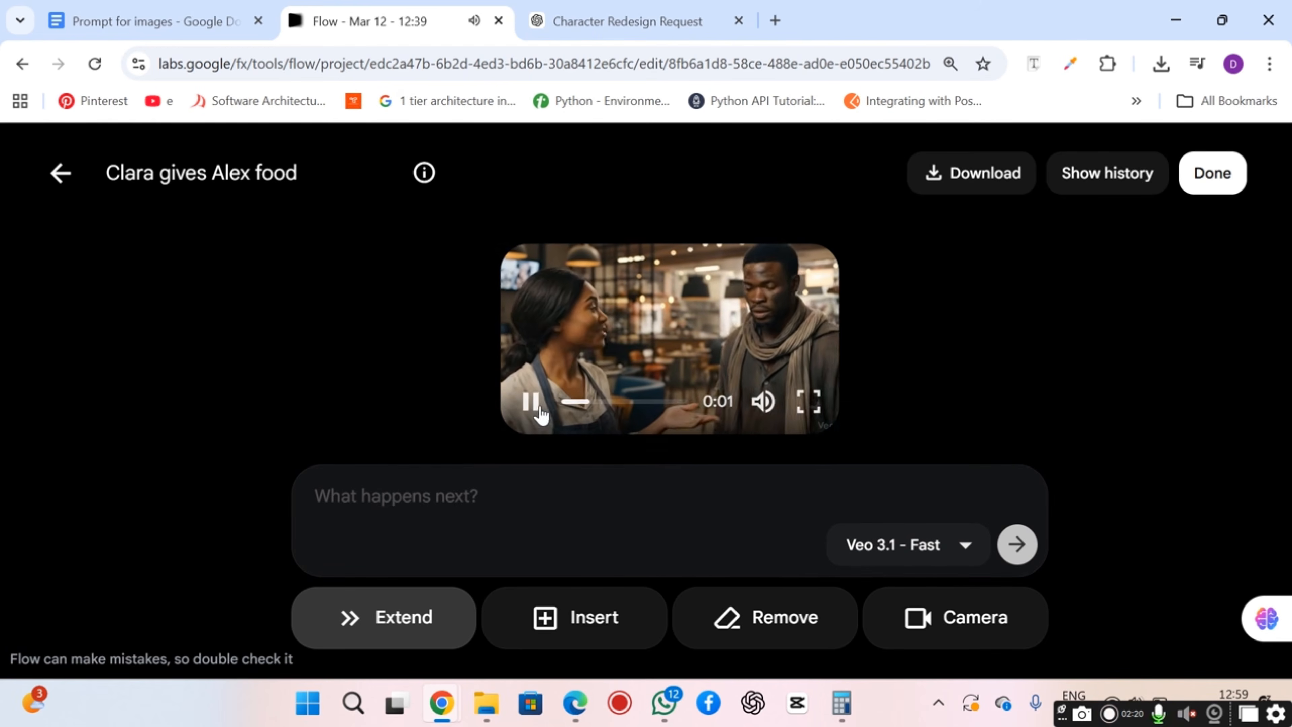
pyautogui.click(532, 402)
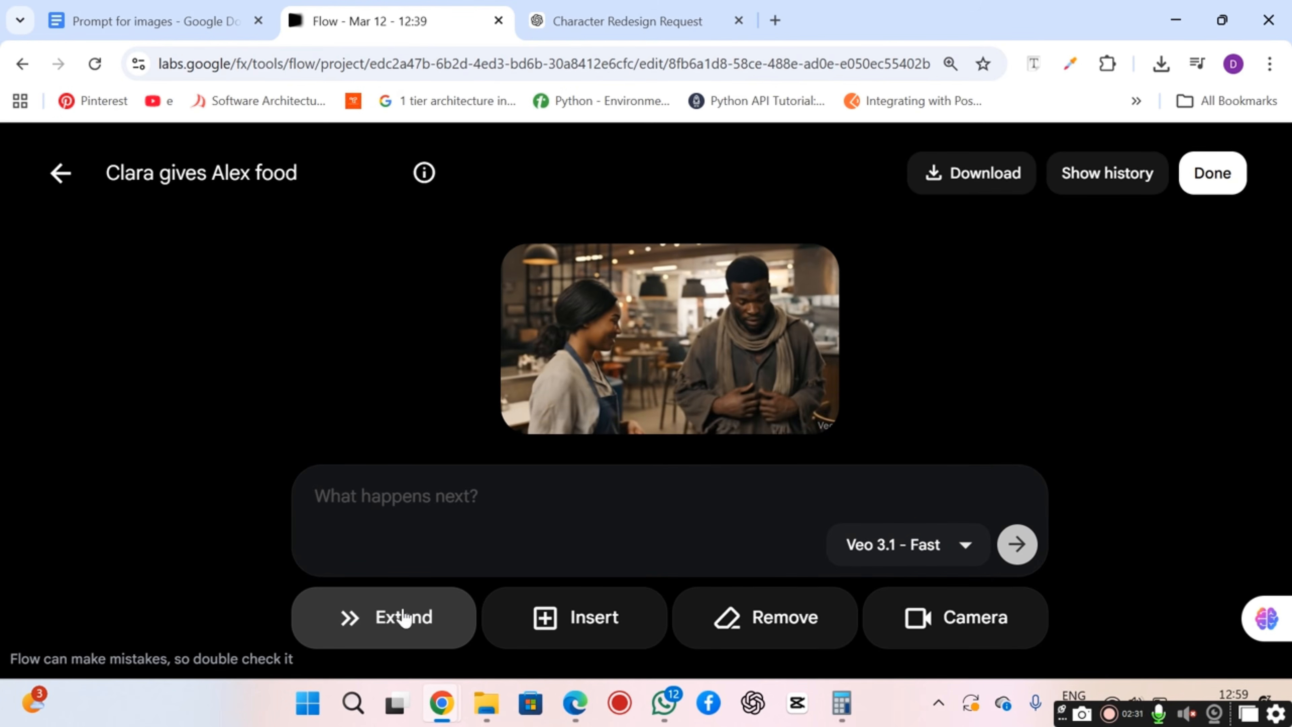
# - Extend the restaurant video with Veo 3.1 - Fast, using the follow-up dialogue from the ChatGPT conversation, from "Here you go. Eat slowly." to "It's… complicated."
pyautogui.click(406, 634)
pyautogui.click(442, 506)
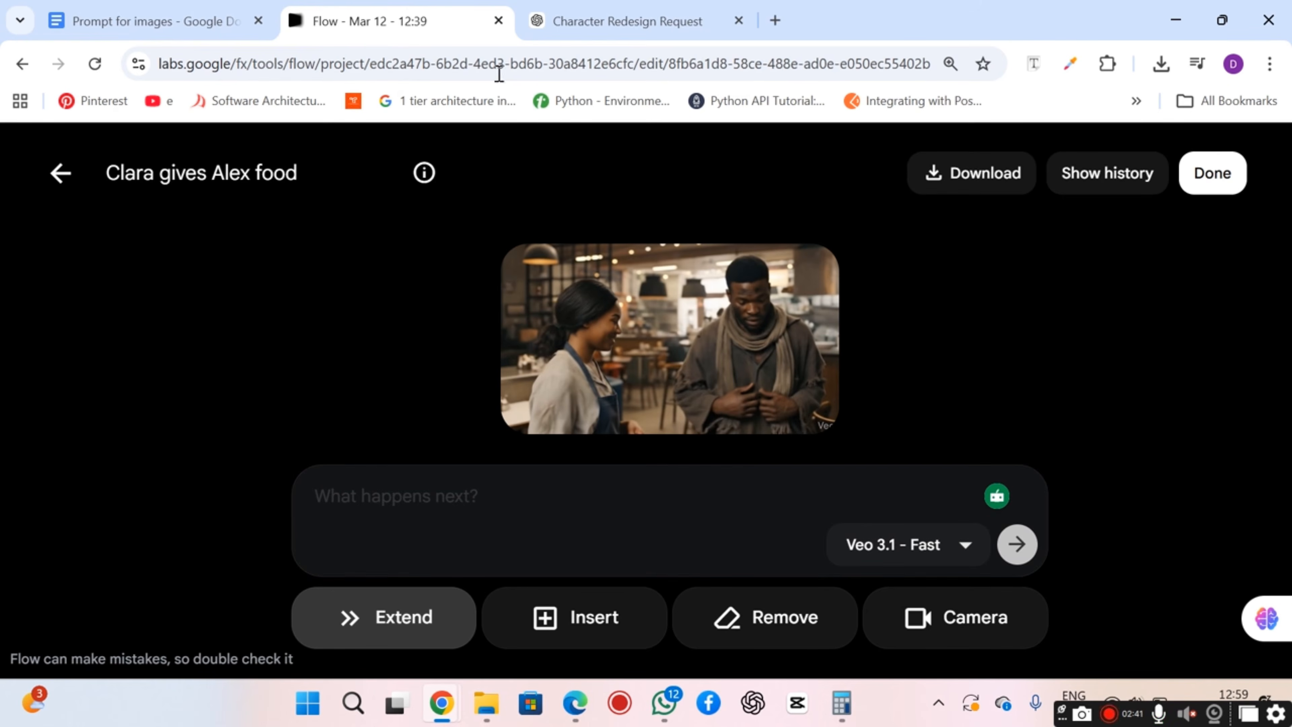
pyautogui.click(587, 21)
pyautogui.scroll(-2, 681, 399)
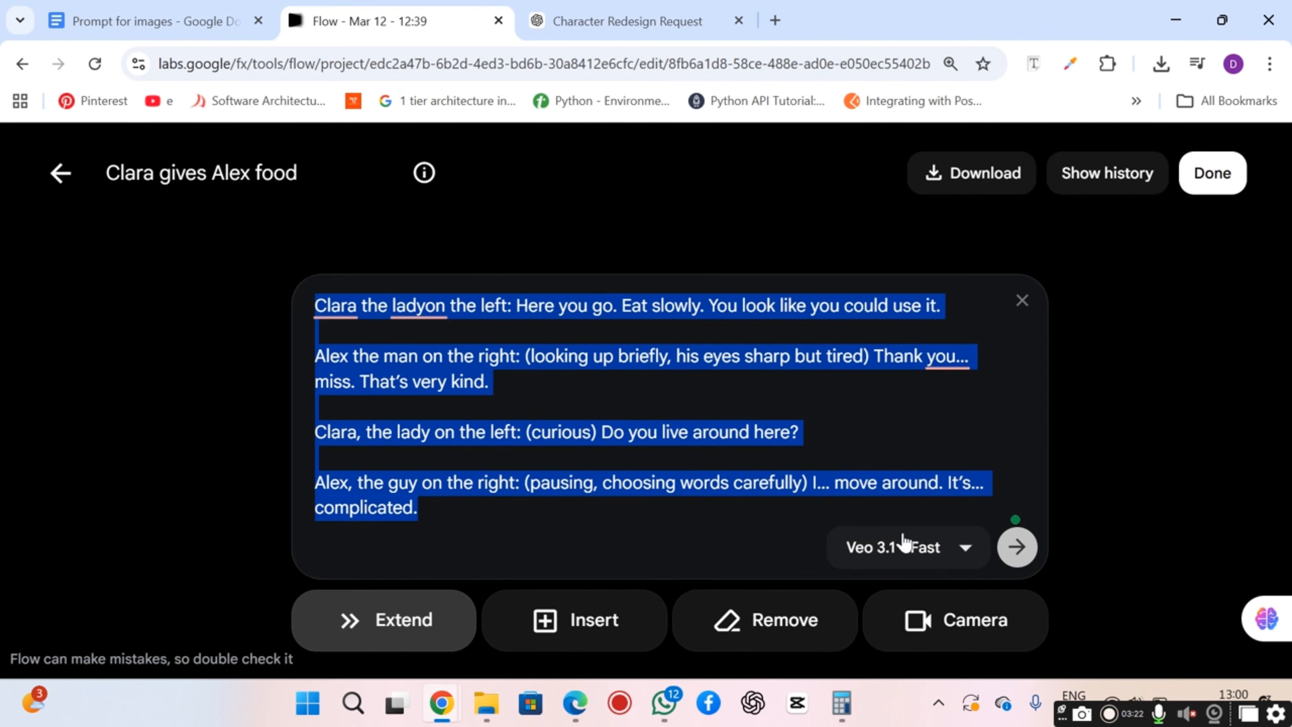
pyautogui.click(1021, 562)
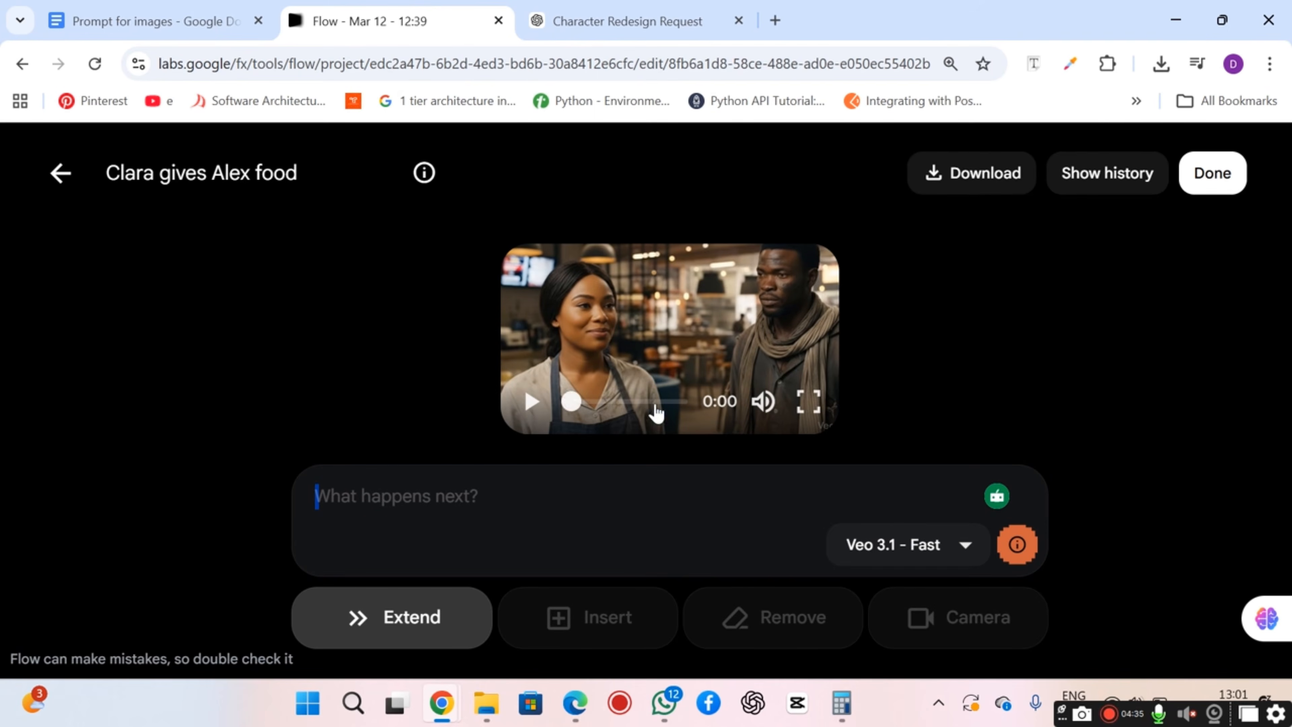
# - Play the extended video, review the download options for its clips, and download the full video at 720p original size
pyautogui.click(532, 401)
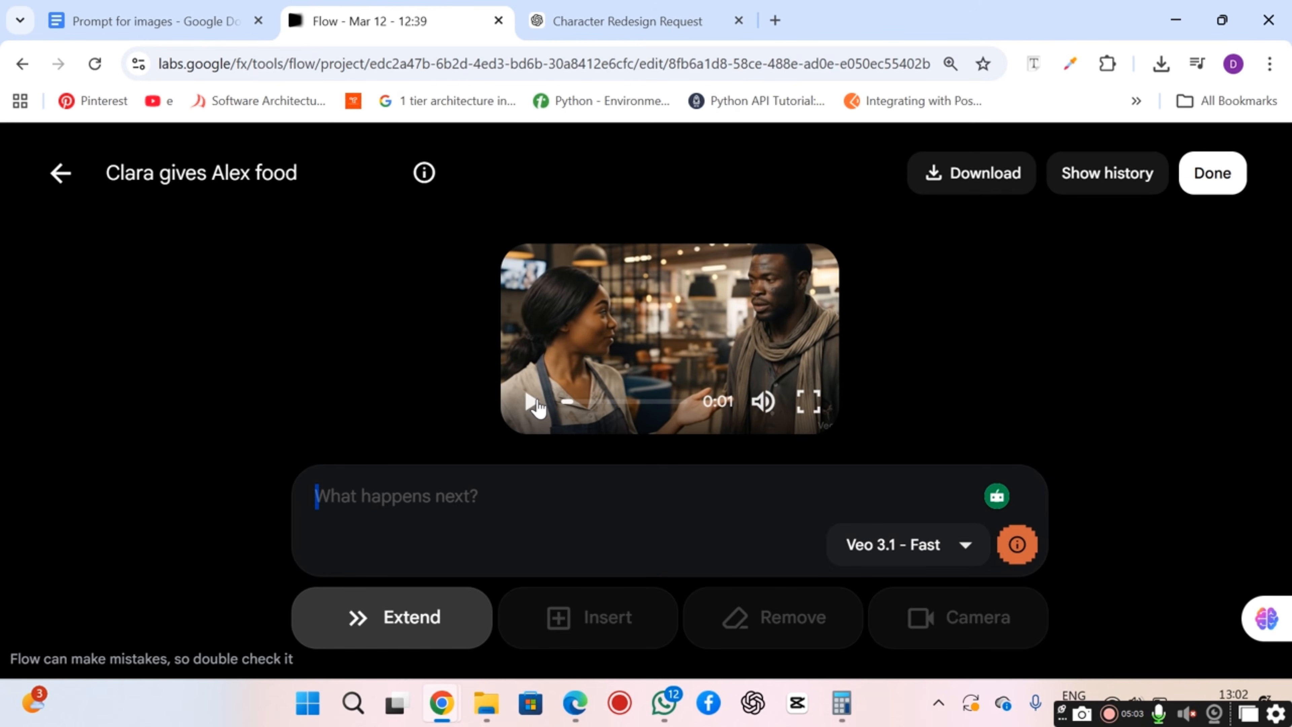
pyautogui.click(940, 180)
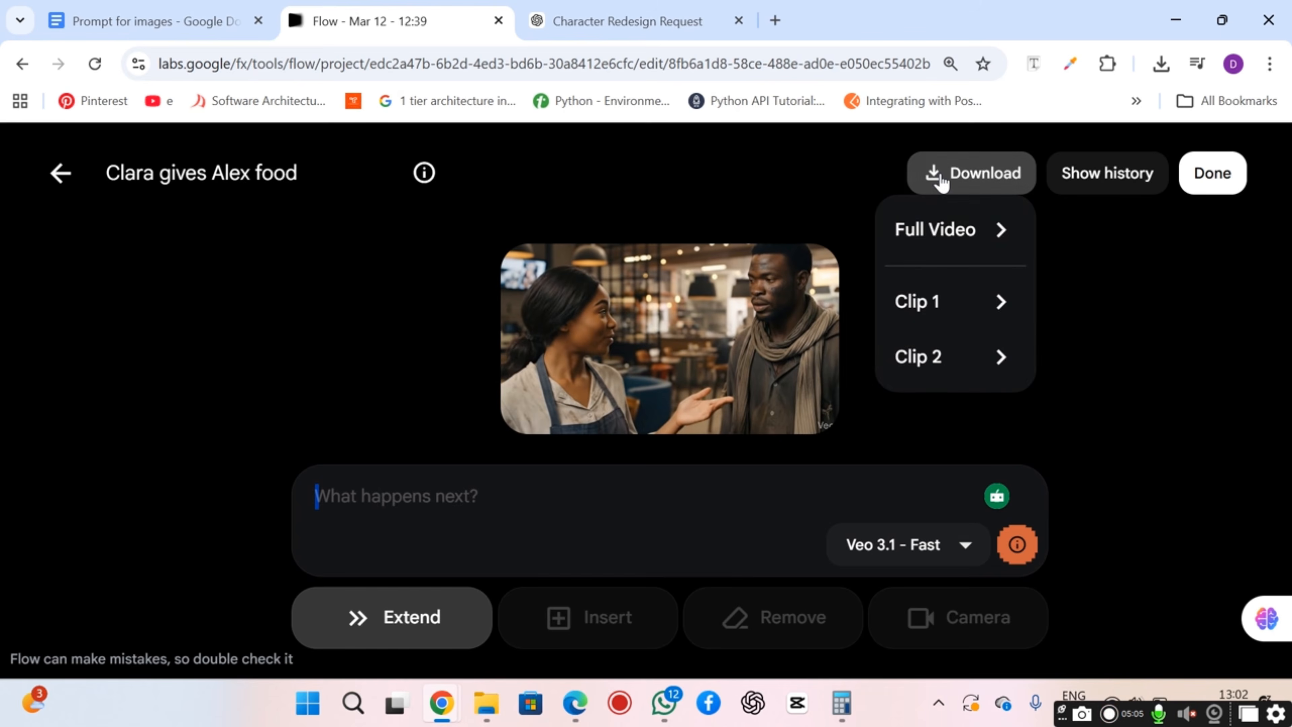
pyautogui.moveTo(955, 312)
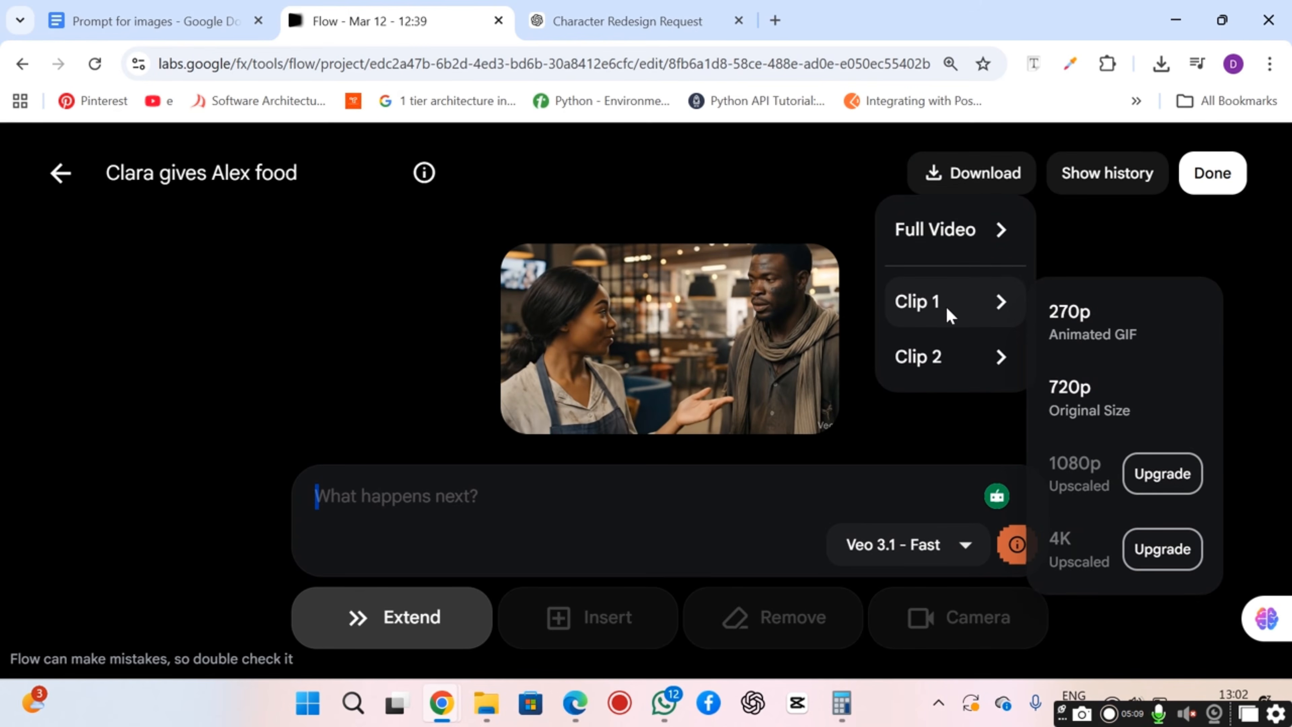
pyautogui.moveTo(945, 362)
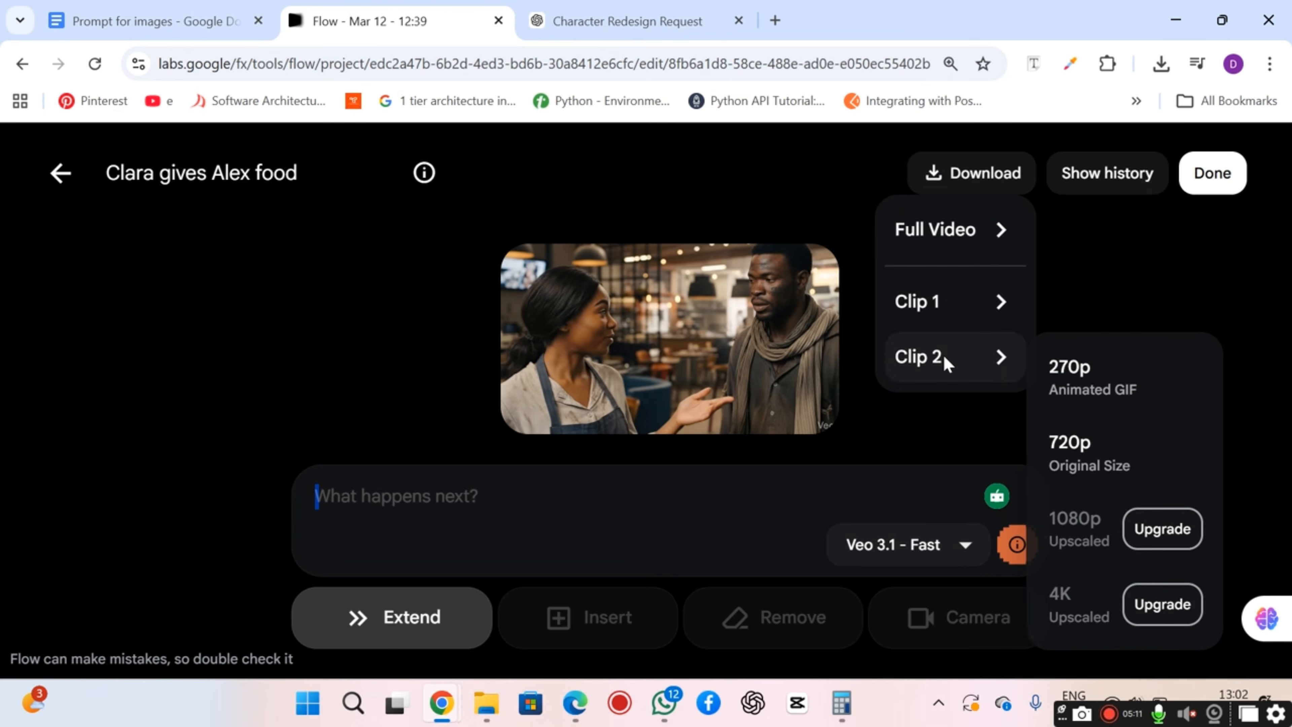
pyautogui.moveTo(946, 227)
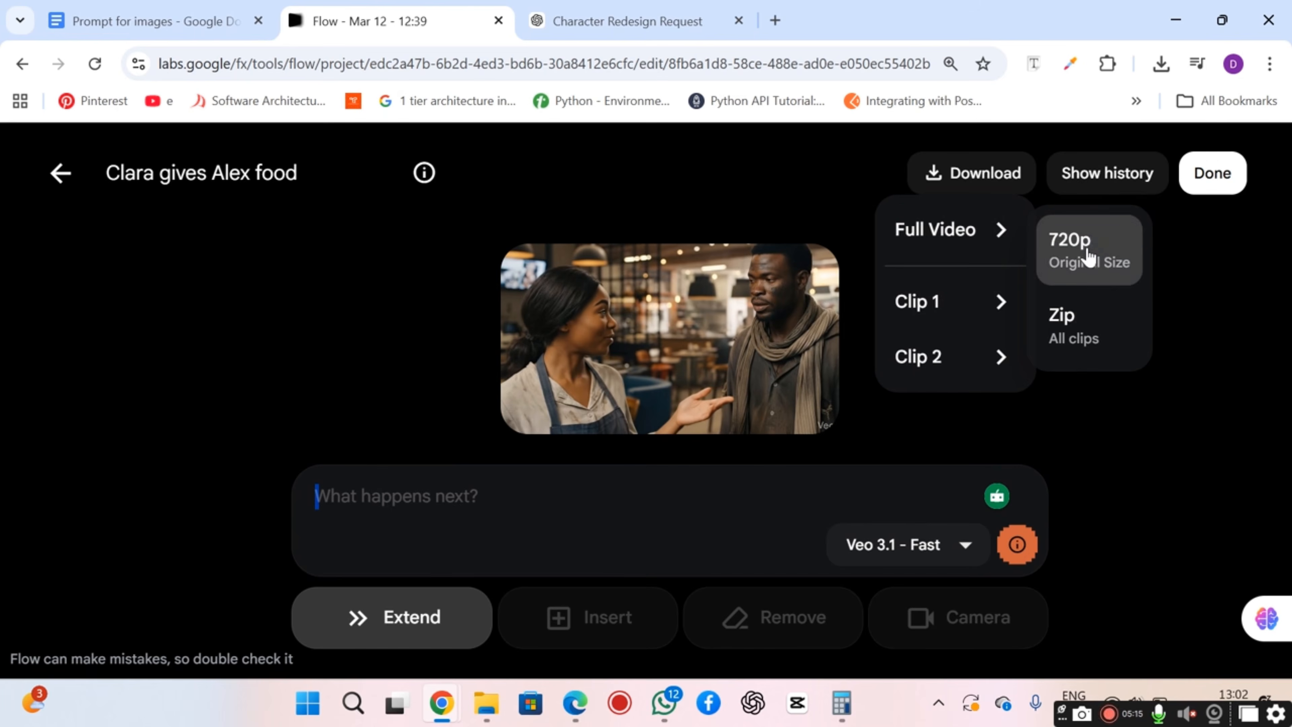
pyautogui.click(1095, 281)
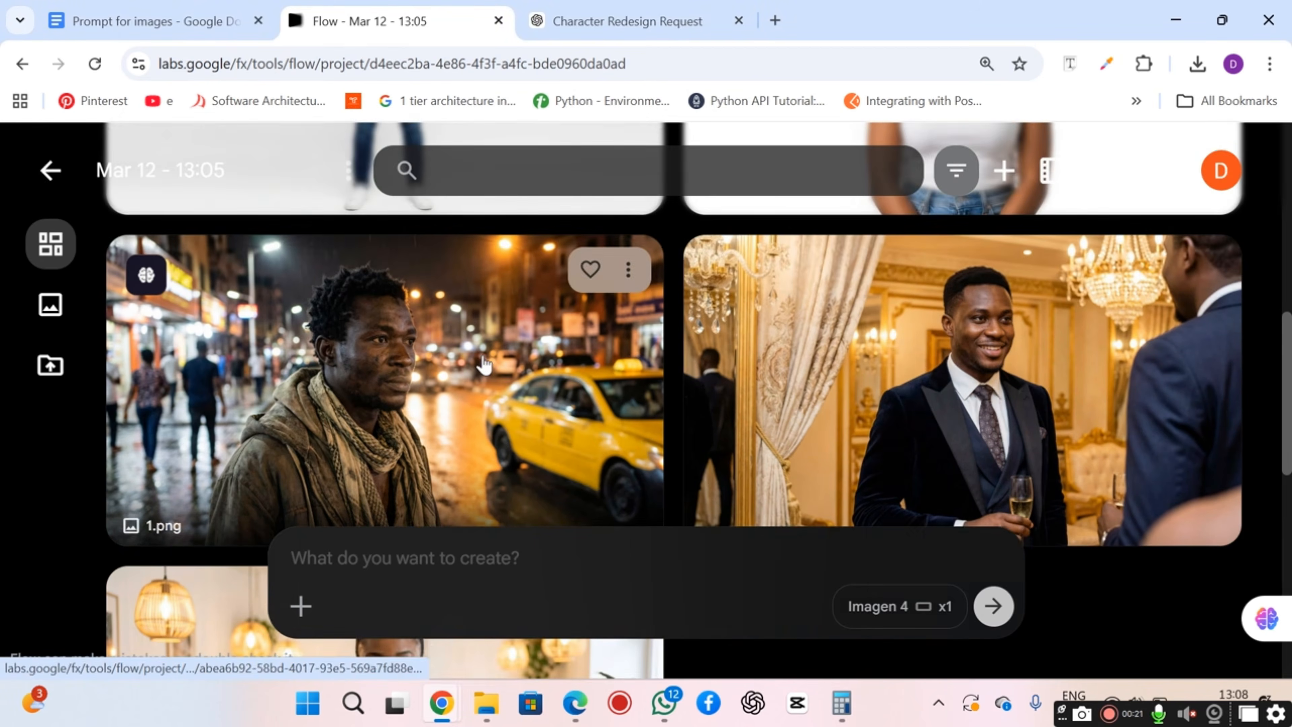
# - Open the night street image 1.png for editing, look through the available image models, and select Nano Banana Pro
pyautogui.click(482, 356)
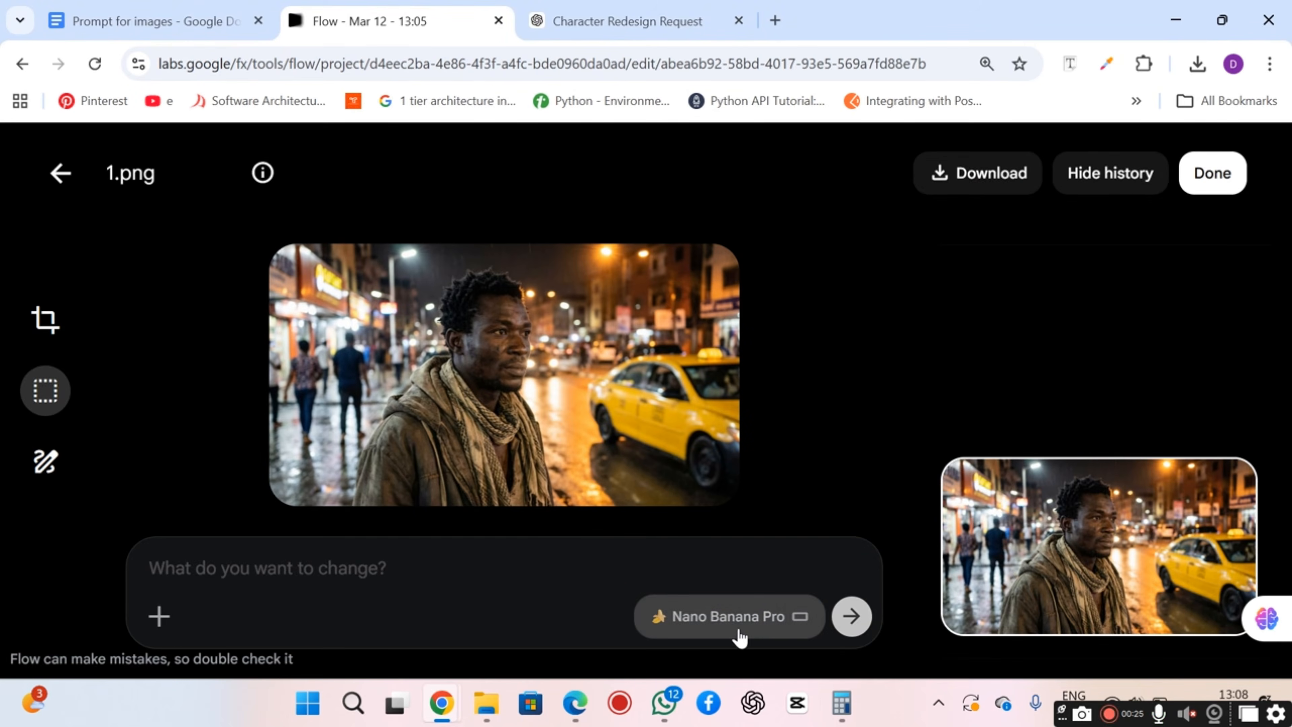
pyautogui.click(758, 620)
pyautogui.click(774, 516)
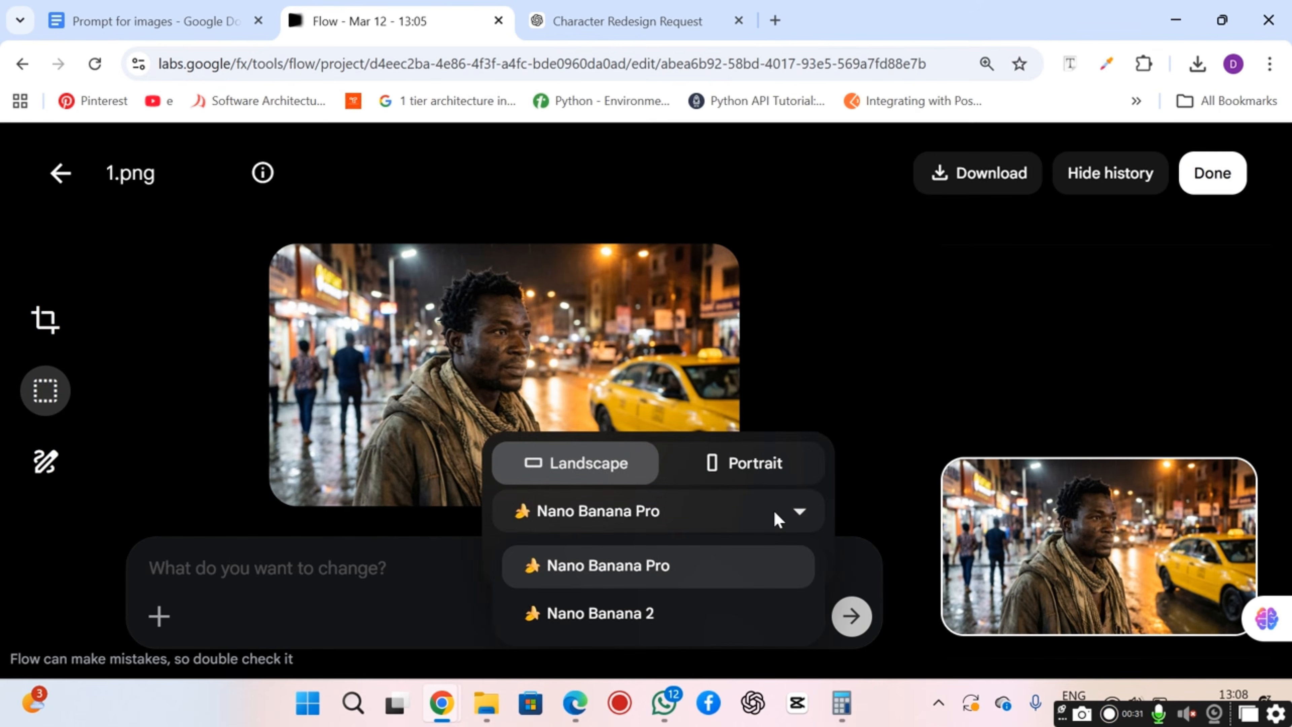
pyautogui.click(620, 614)
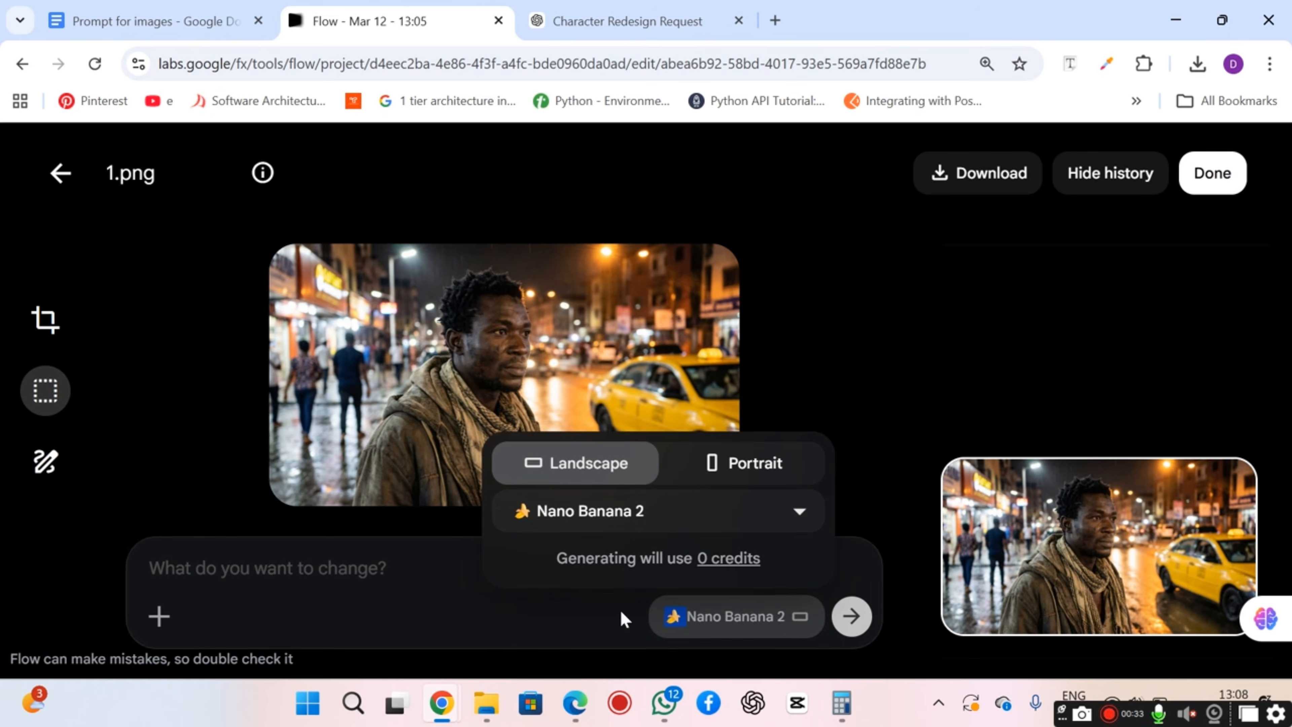
pyautogui.click(776, 523)
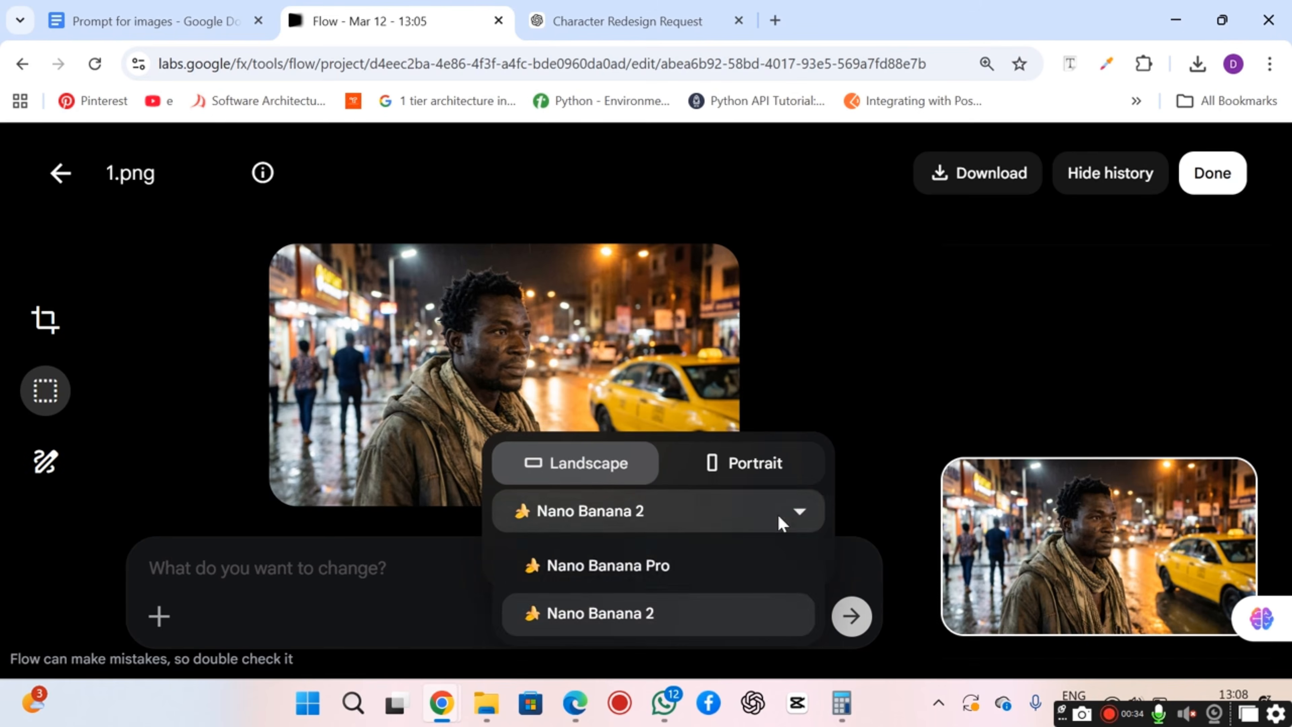
pyautogui.click(692, 562)
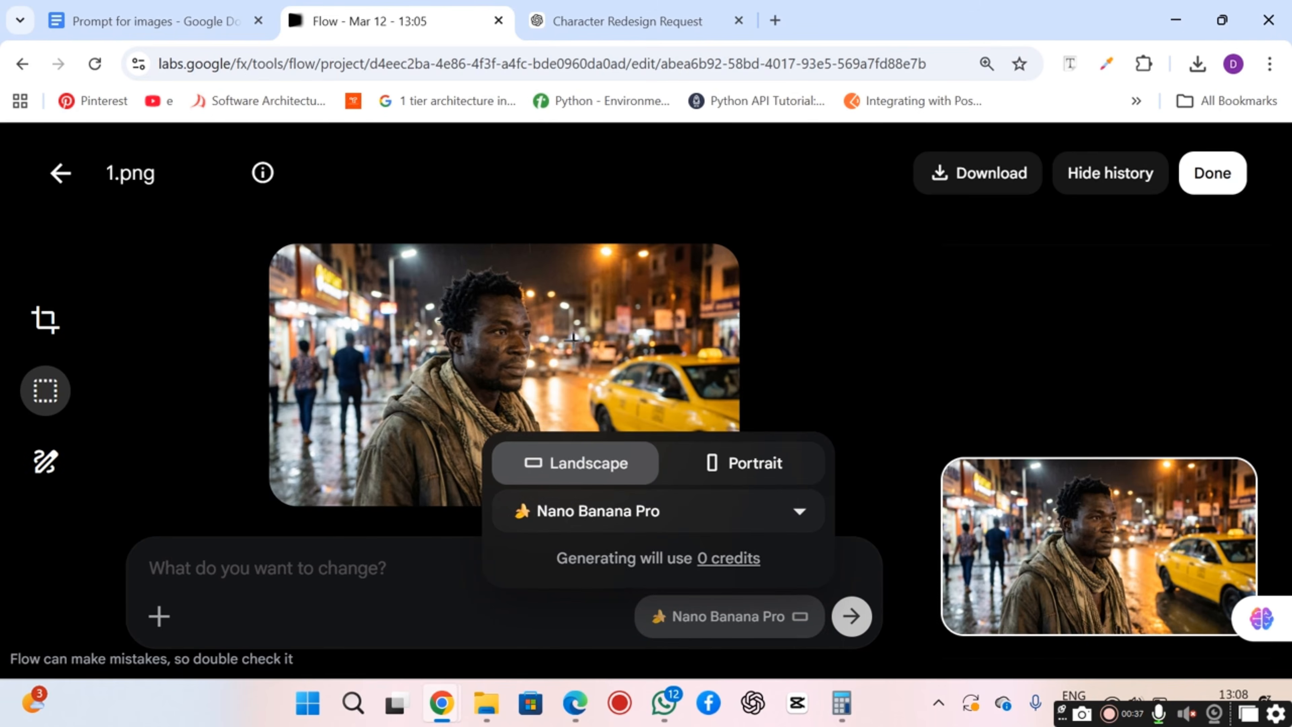
pyautogui.click(823, 378)
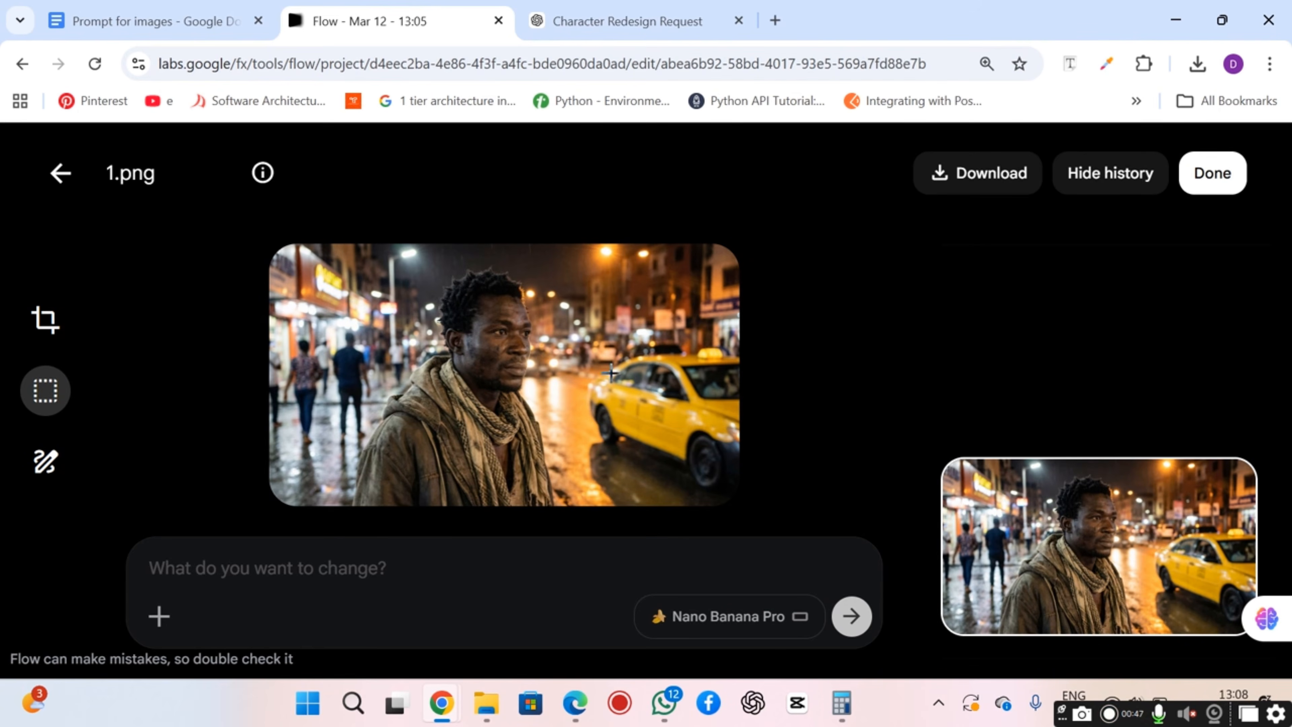
# - Mark the yellow taxi with a rectangular selection and generate an edit with the prompt "Remove the yellow car"
pyautogui.moveTo(611, 371); pyautogui.dragTo(701, 403)
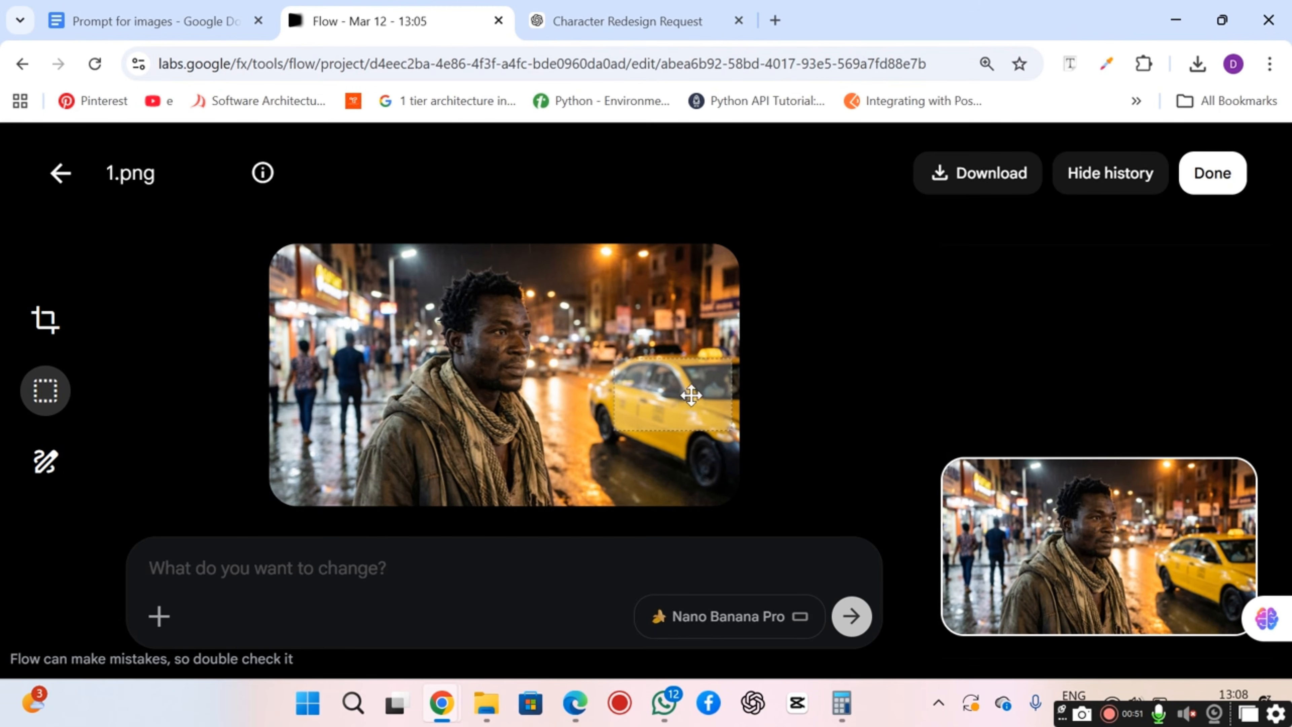
pyautogui.click(587, 383)
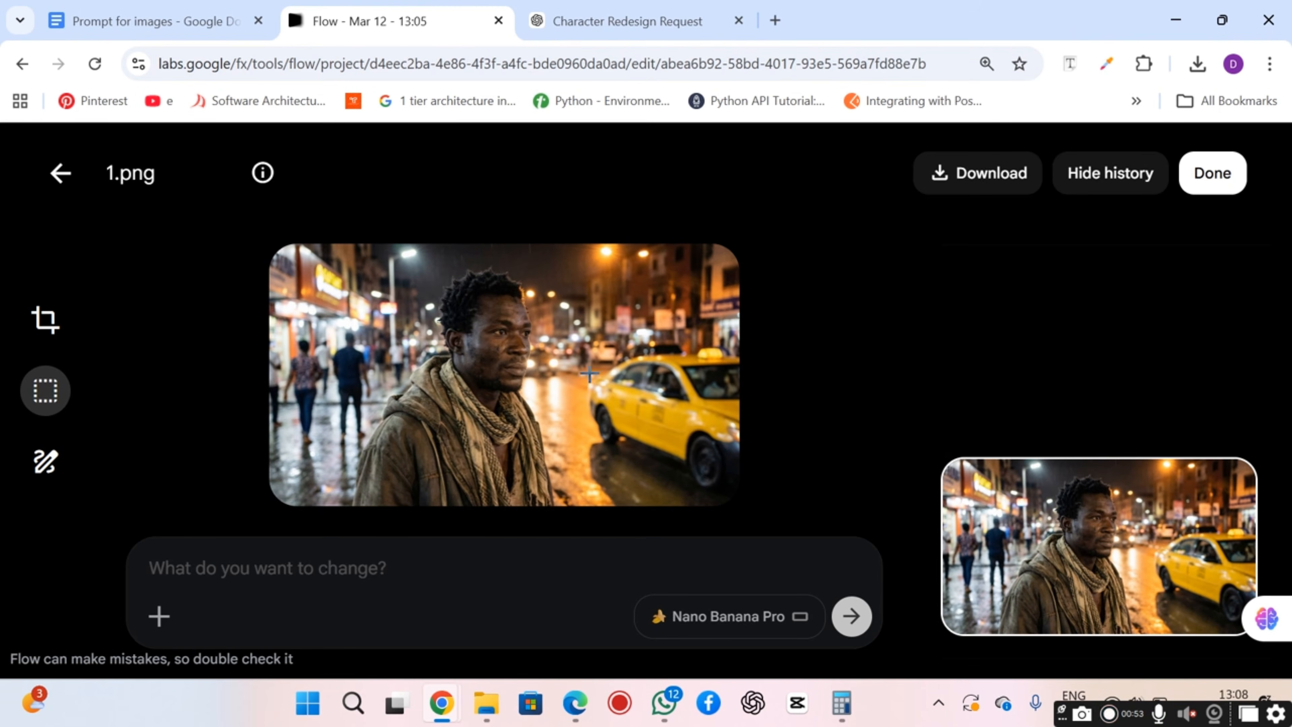
pyautogui.moveTo(602, 354); pyautogui.dragTo(747, 480)
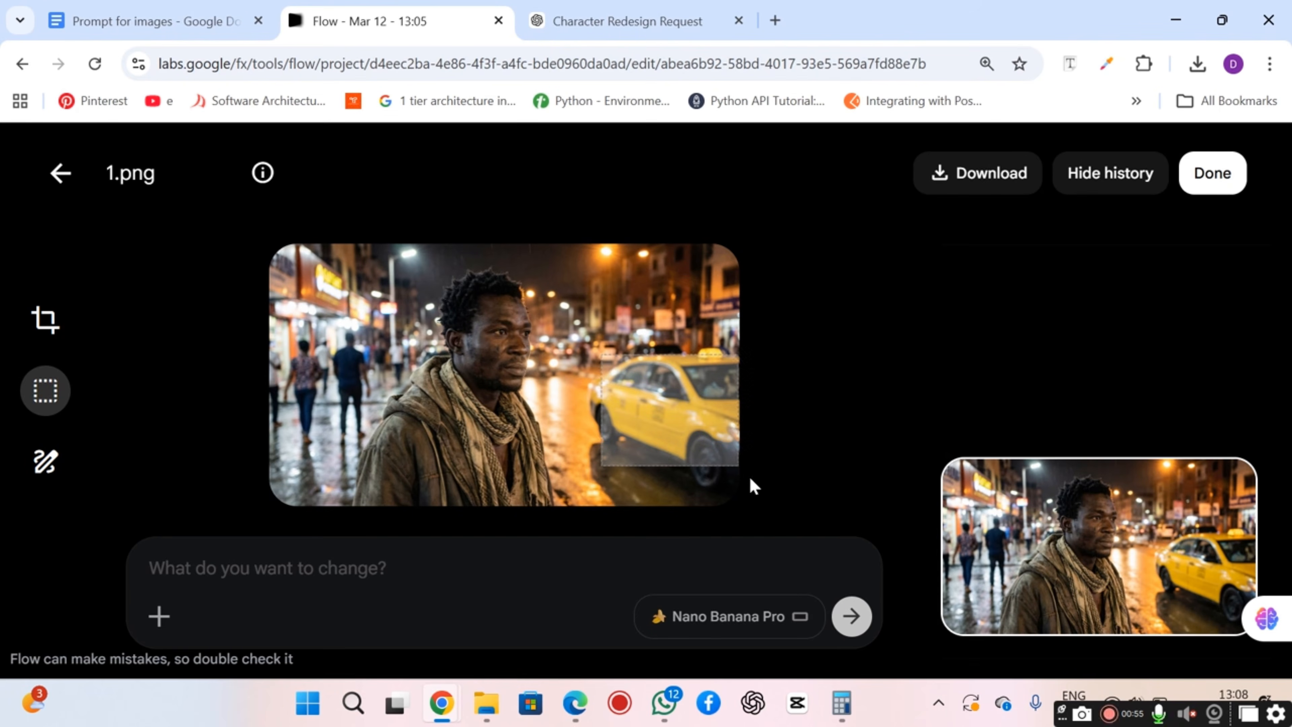
pyautogui.click(429, 570)
pyautogui.write('Rem')
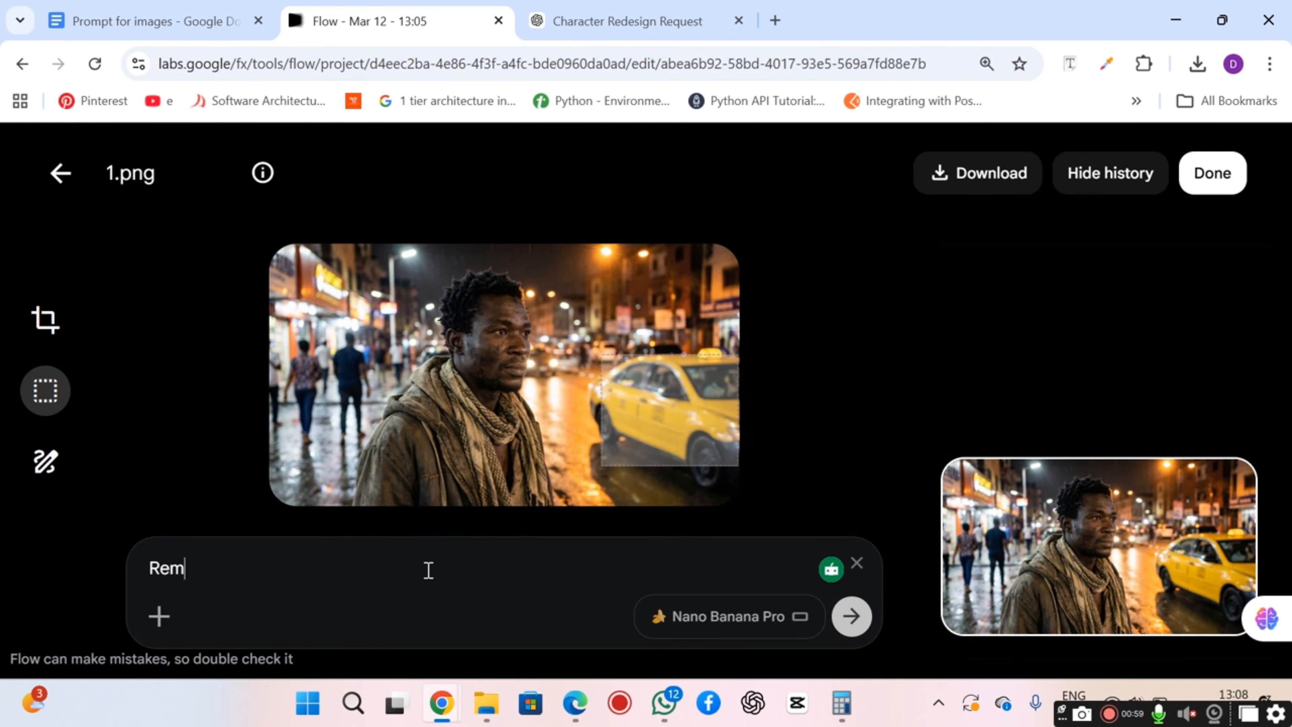
pyautogui.write('ove the yellor')
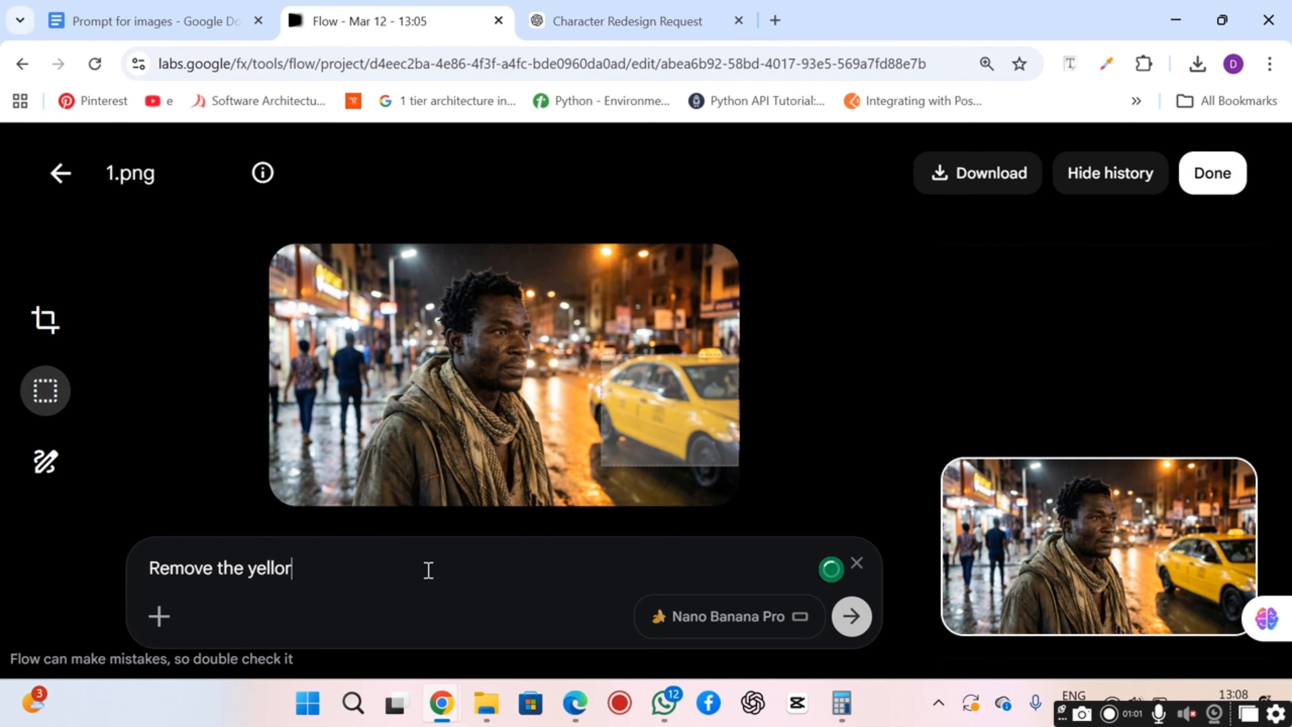
pyautogui.write(' c')
pyautogui.press('BackSpace')
pyautogui.press('BackSpace')
pyautogui.press('BackSpace')
pyautogui.write('w care')
pyautogui.press('BackSpace')
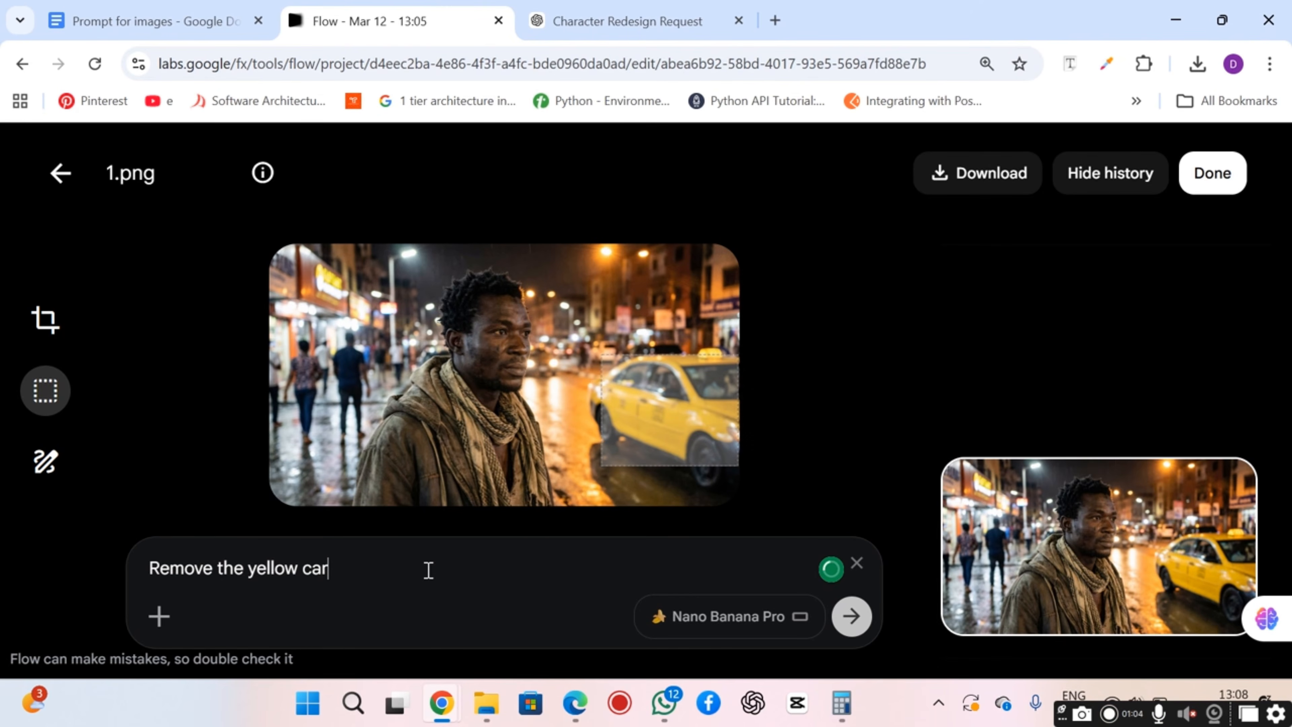
pyautogui.click(853, 614)
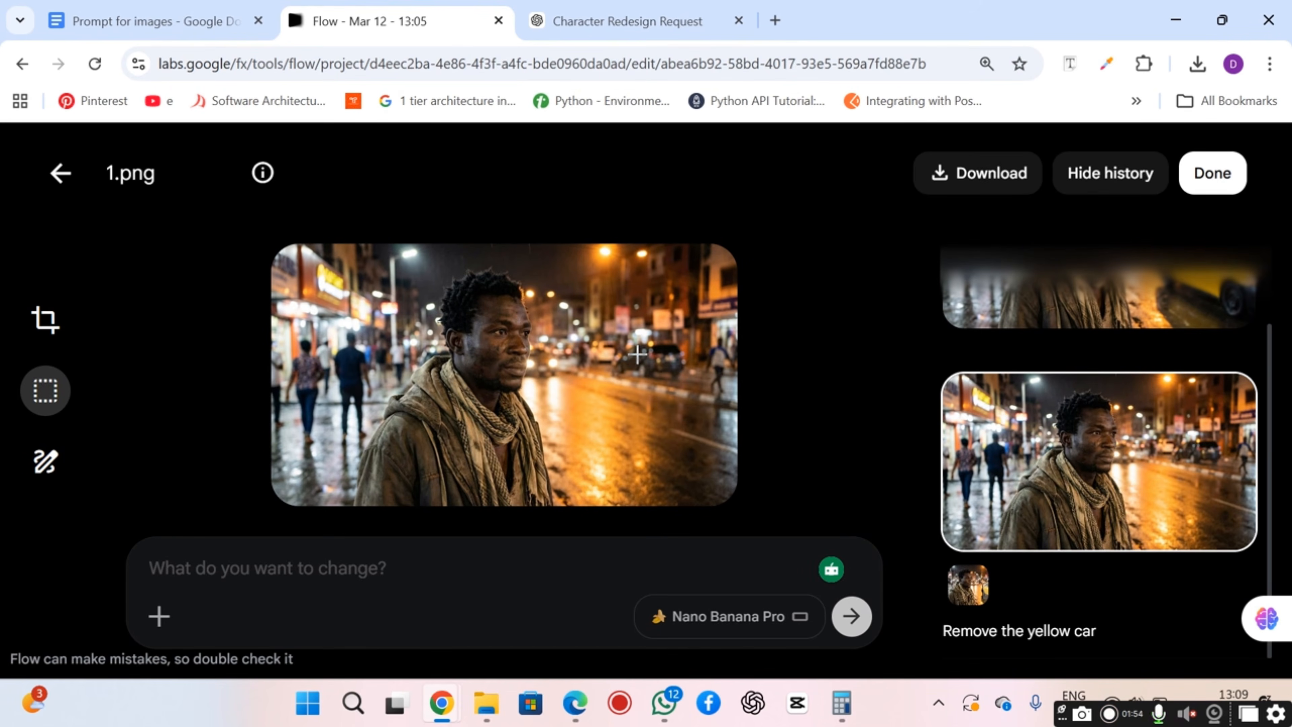
# - Select the empty road area beside the man and generate an edit with the prompt "Place a powerbike with the rider on it"
pyautogui.moveTo(583, 336)
pyautogui.mouseDown()
pyautogui.moveTo(684, 451)
pyautogui.moveTo(714, 461)
pyautogui.mouseUp()
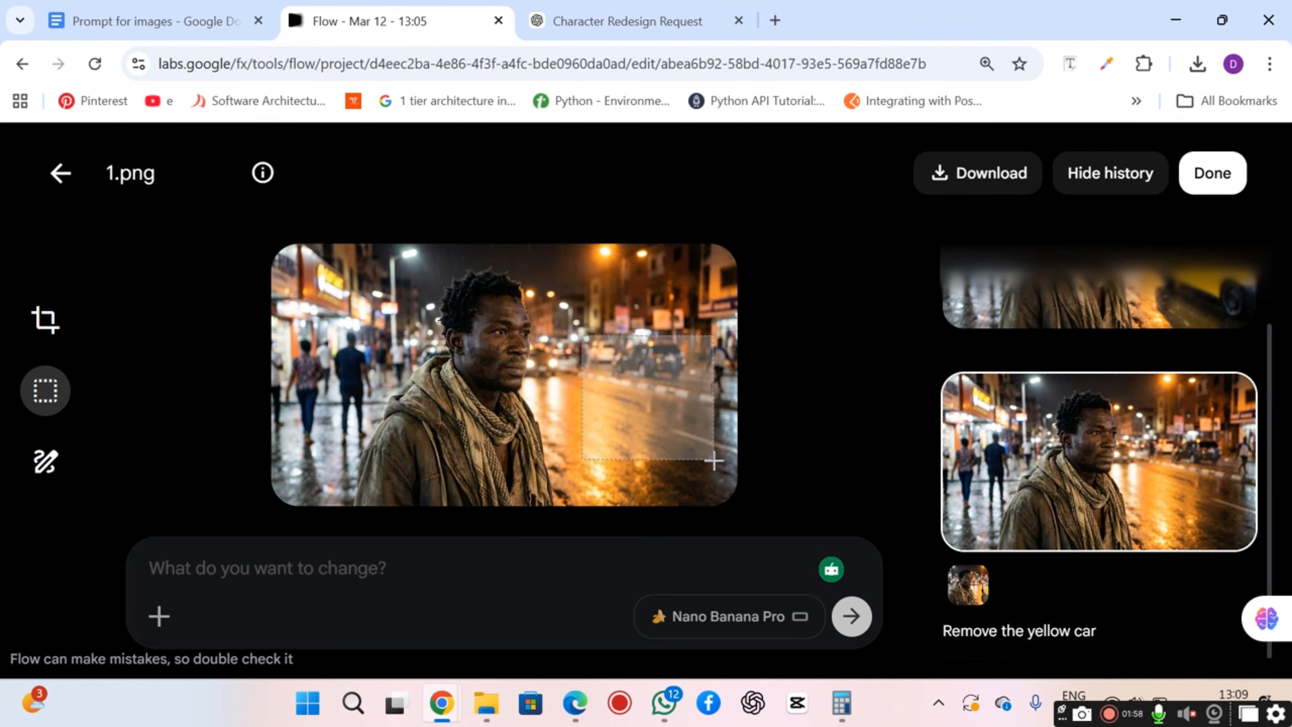
pyautogui.click(430, 575)
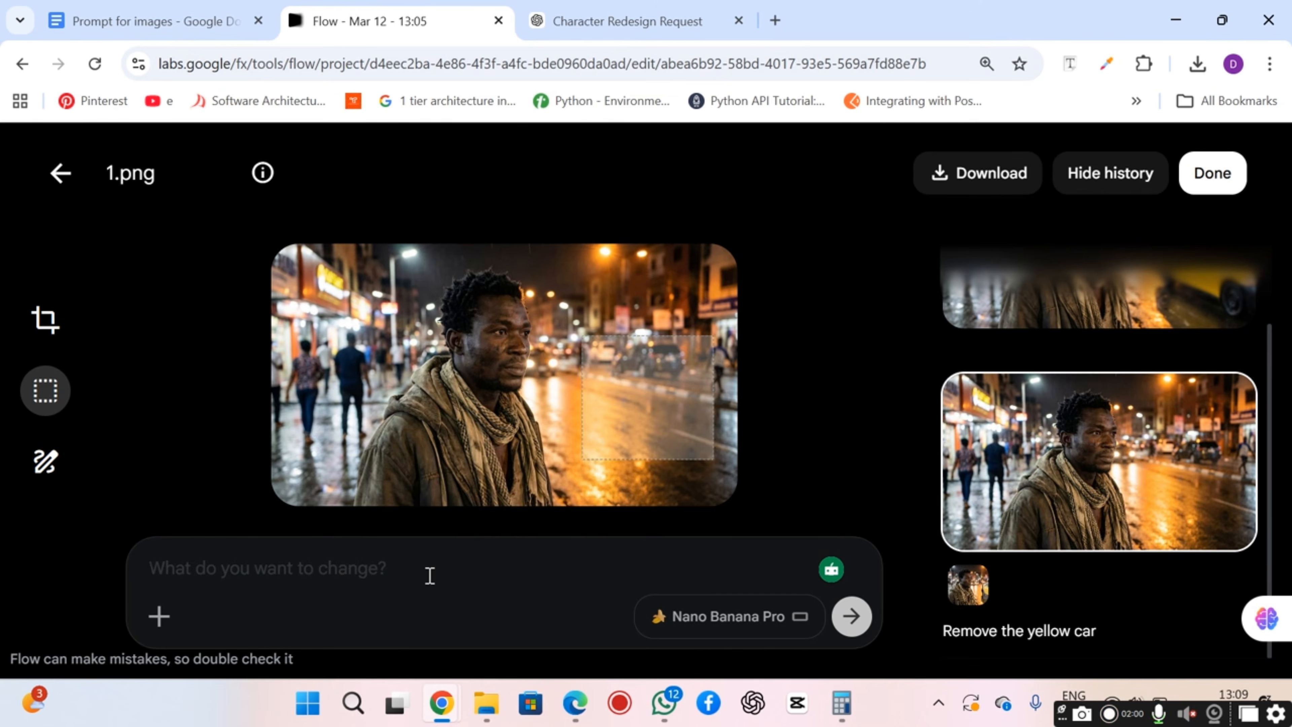
pyautogui.write('la')
pyautogui.press('BackSpace')
pyautogui.press('BackSpace')
pyautogui.write('P')
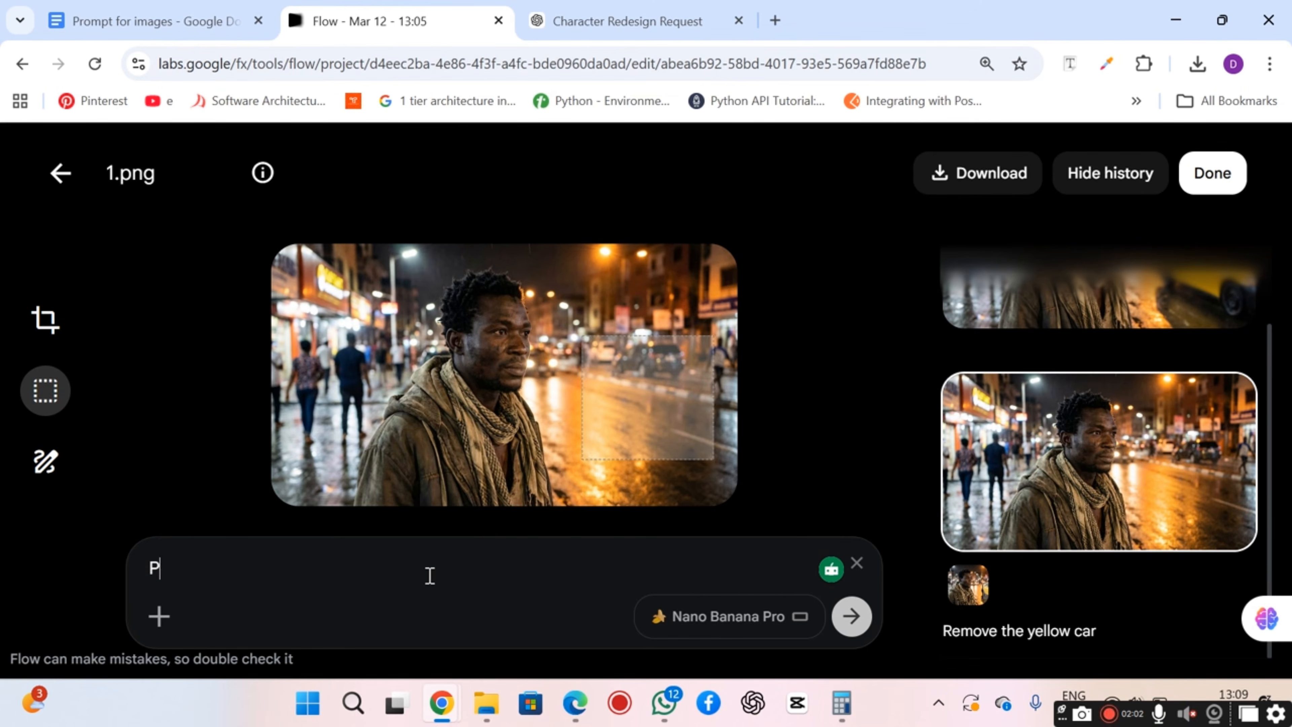
pyautogui.write('lace a powe')
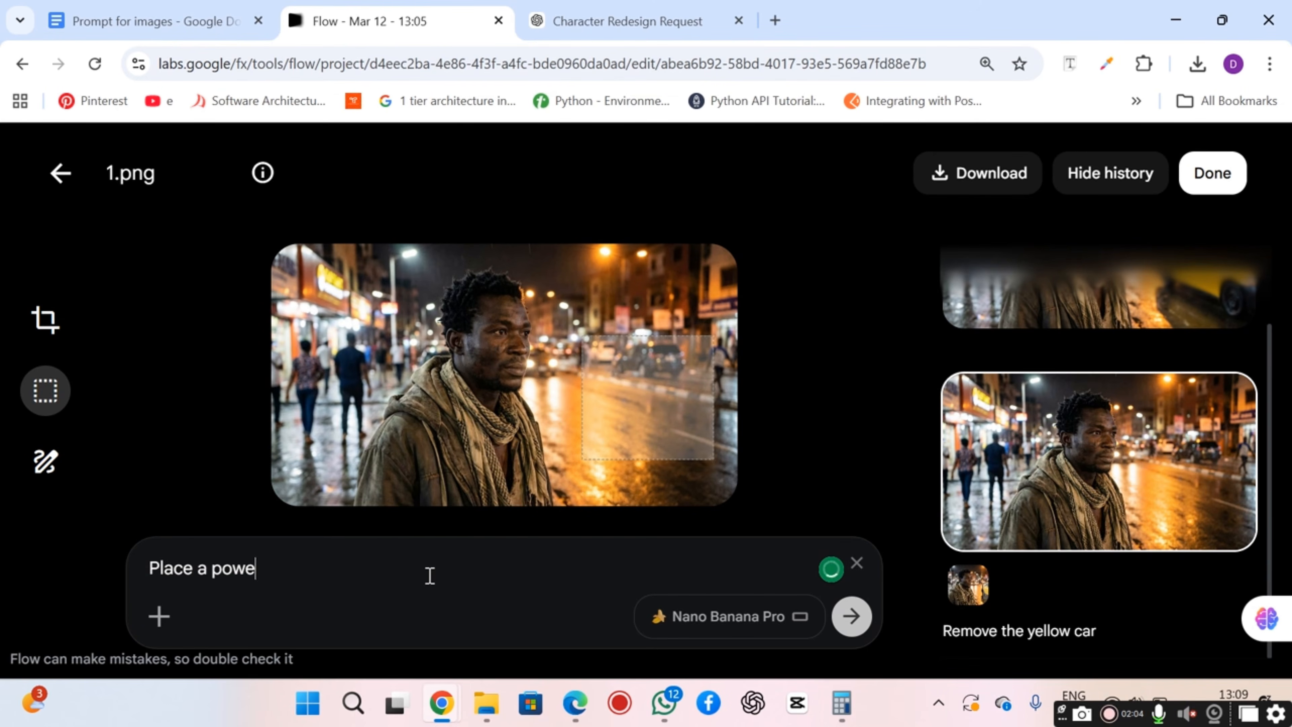
pyautogui.write('rbike with t')
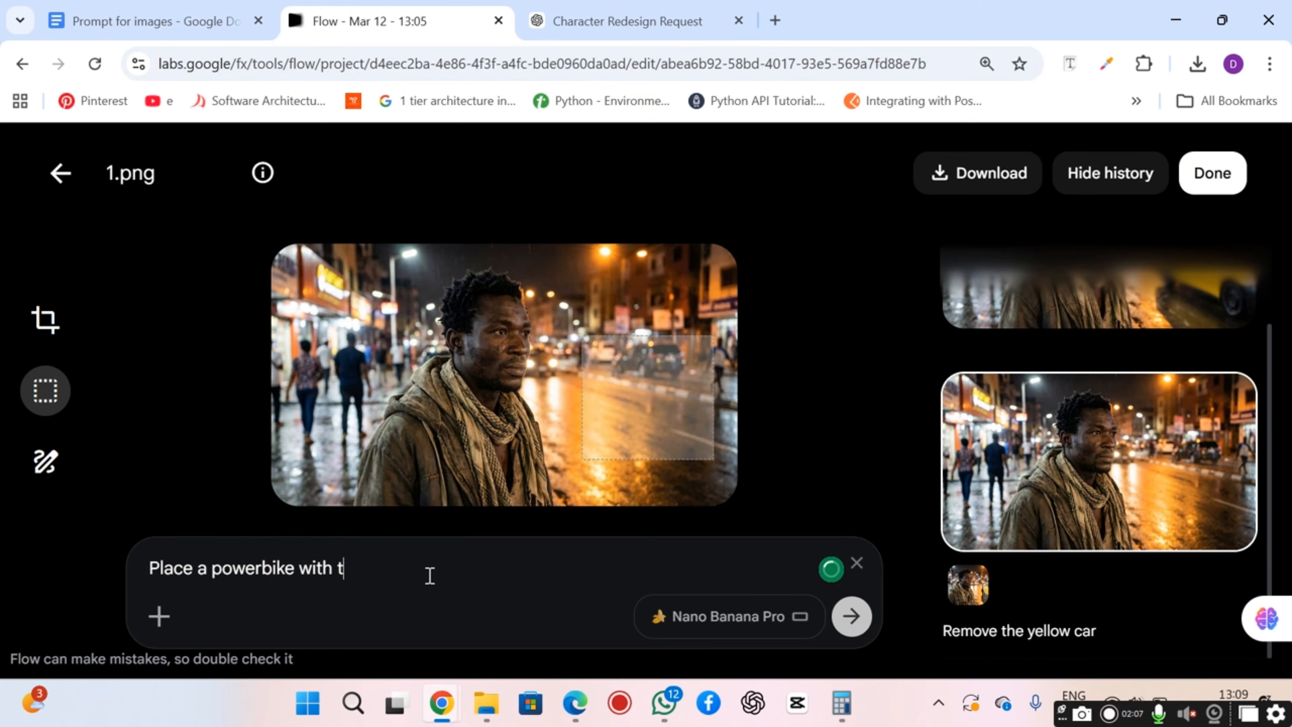
pyautogui.write('he rider on')
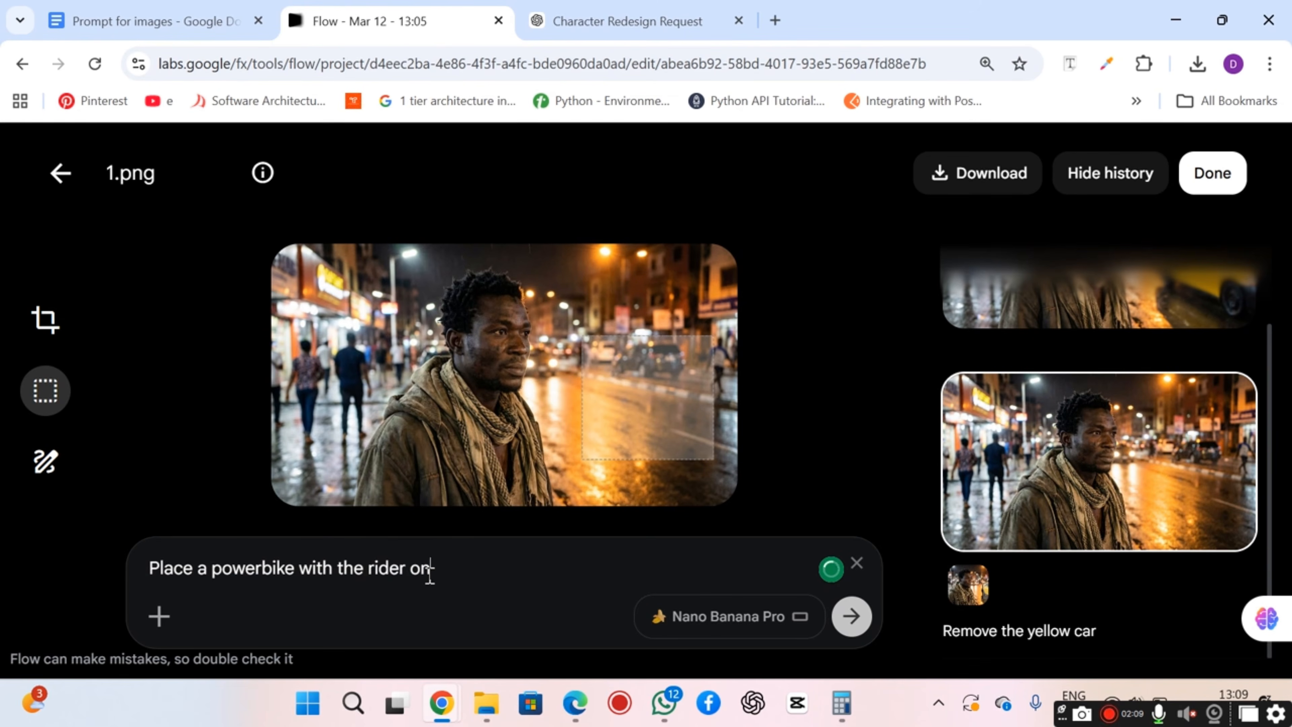
pyautogui.write(' it')
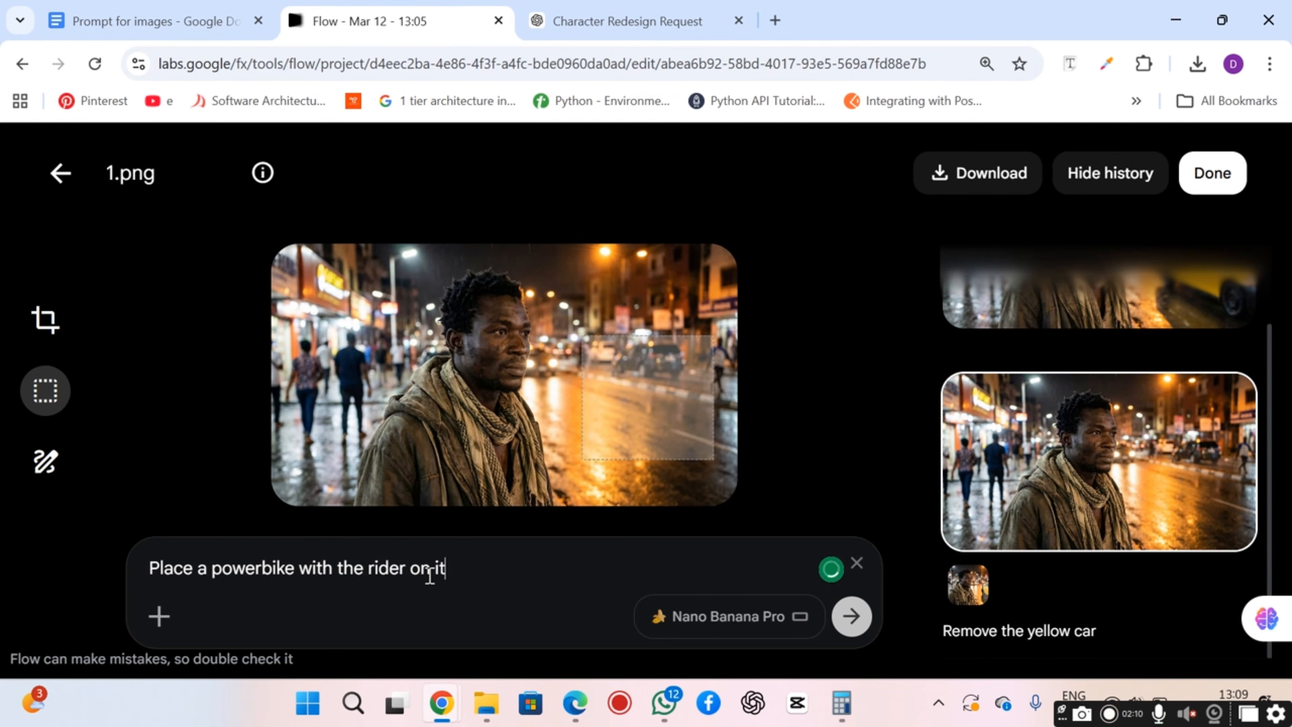
pyautogui.click(861, 605)
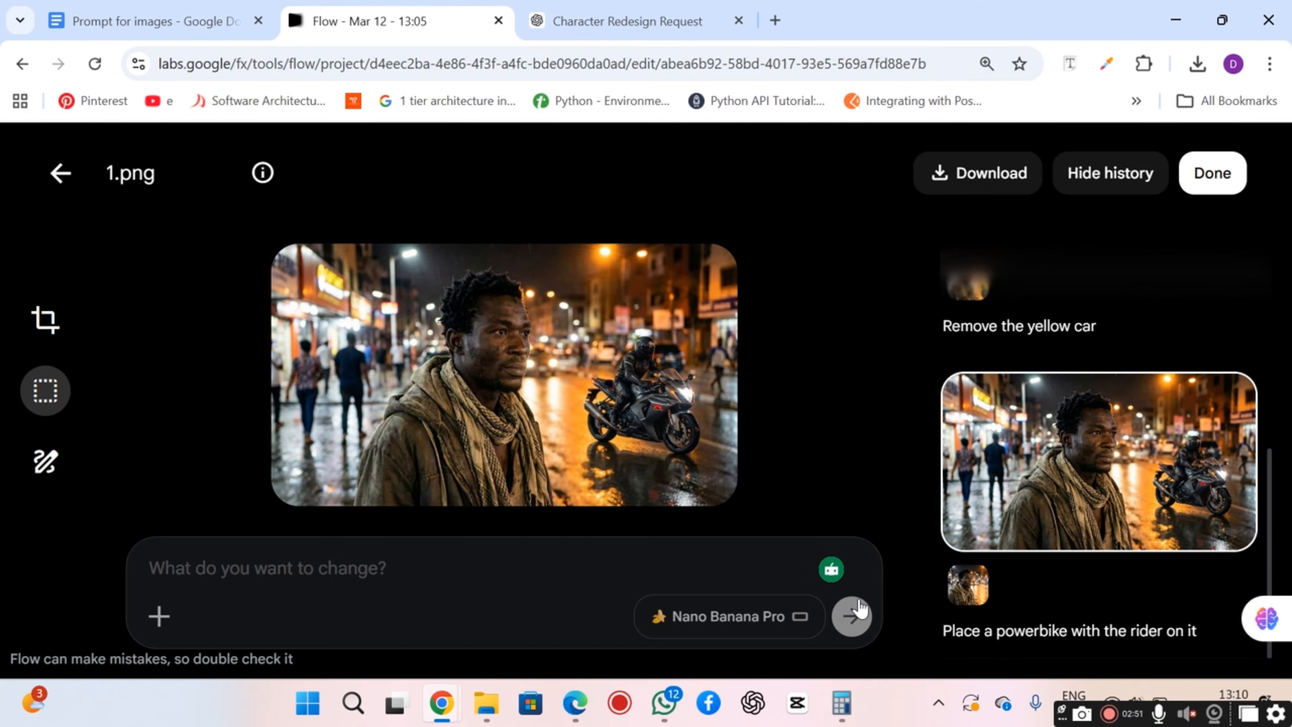